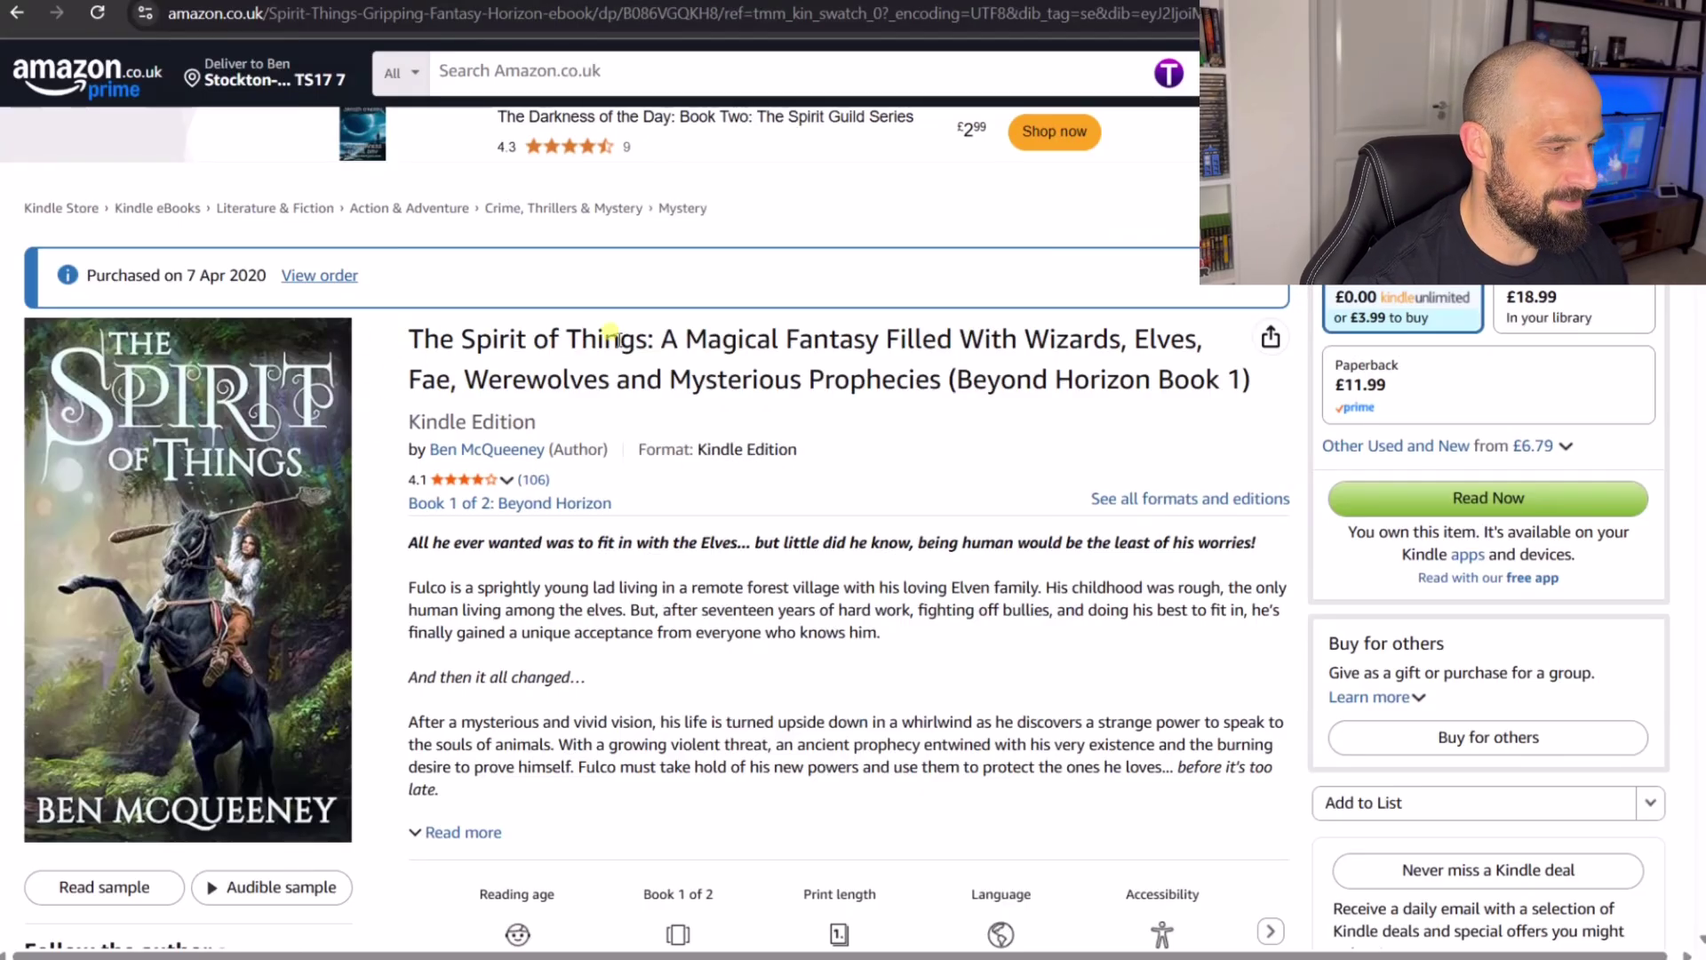
# Step: Open the enlarged view of The Spirit of Things cover on the Amazon product page
pyautogui.scroll(-1, 675, 391)
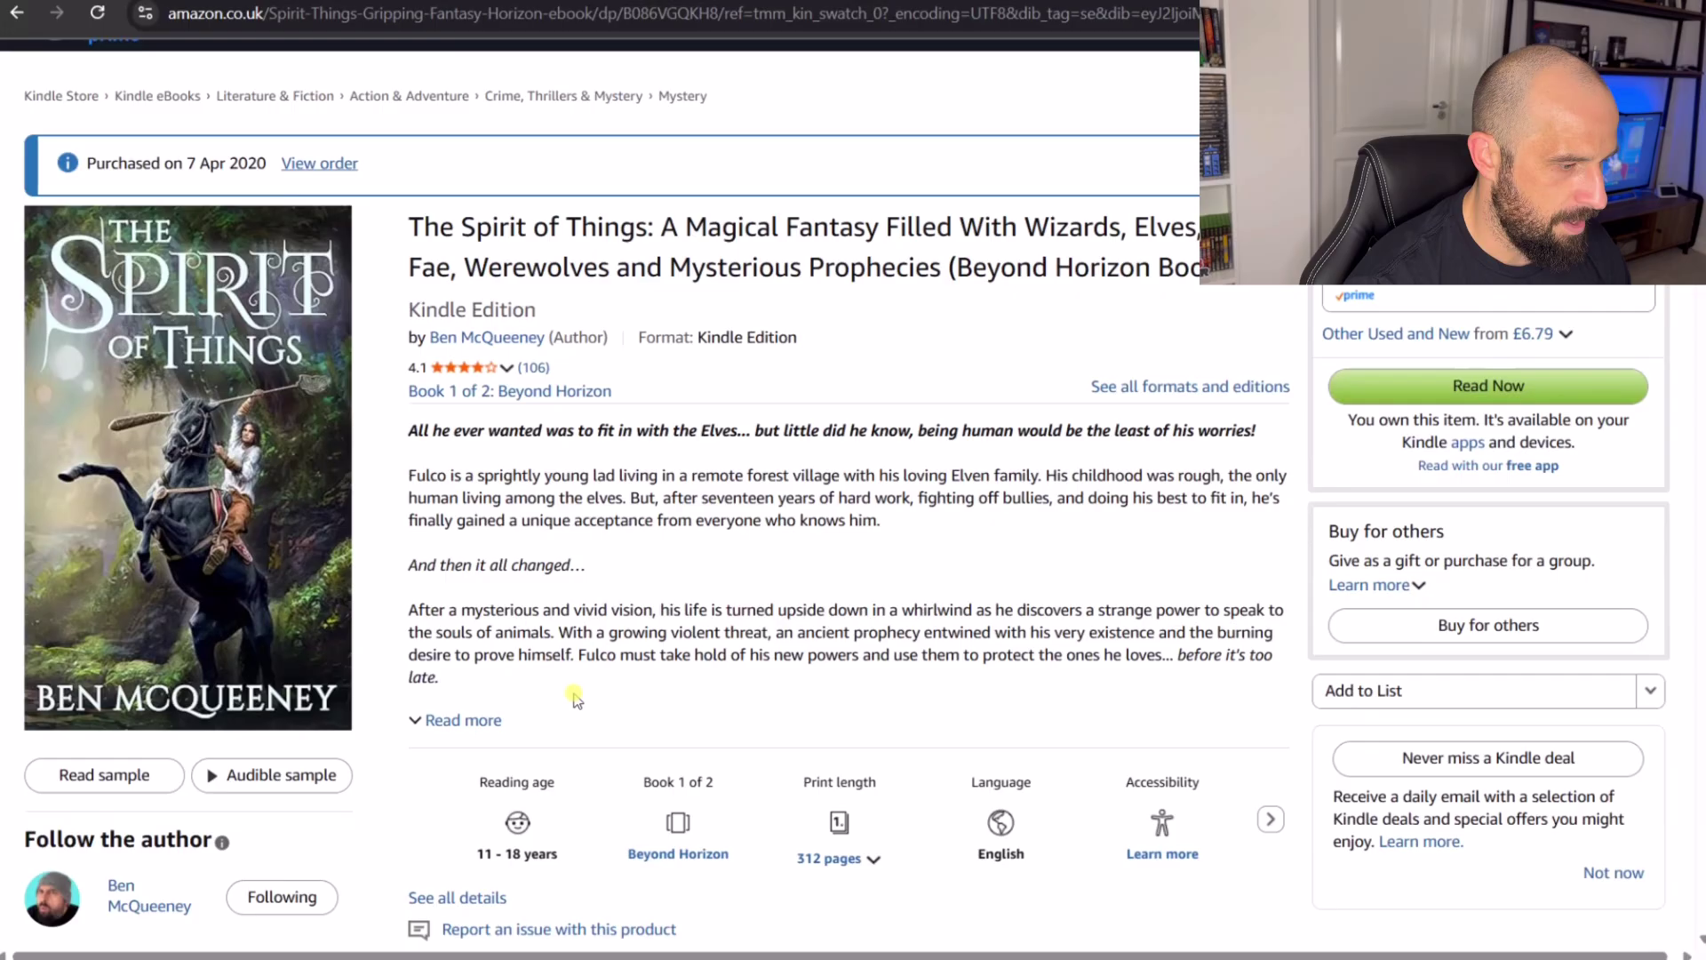
pyautogui.scroll(-3, 640, 583)
pyautogui.scroll(4, 498, 498)
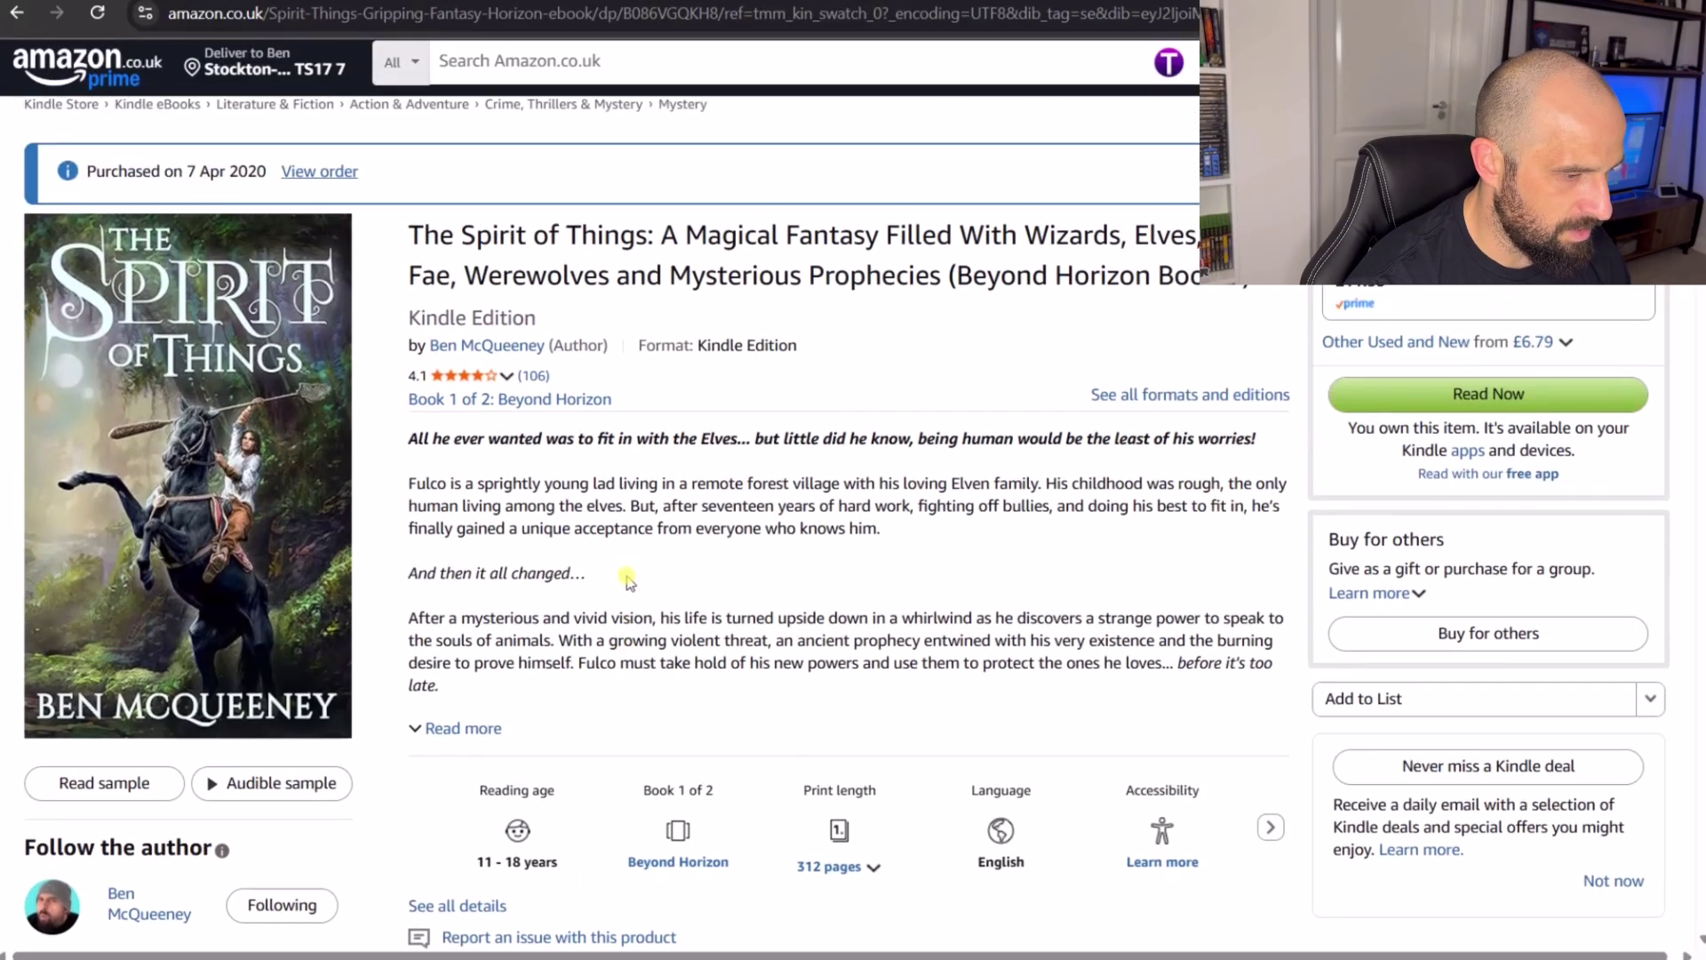
pyautogui.scroll(-1, 667, 450)
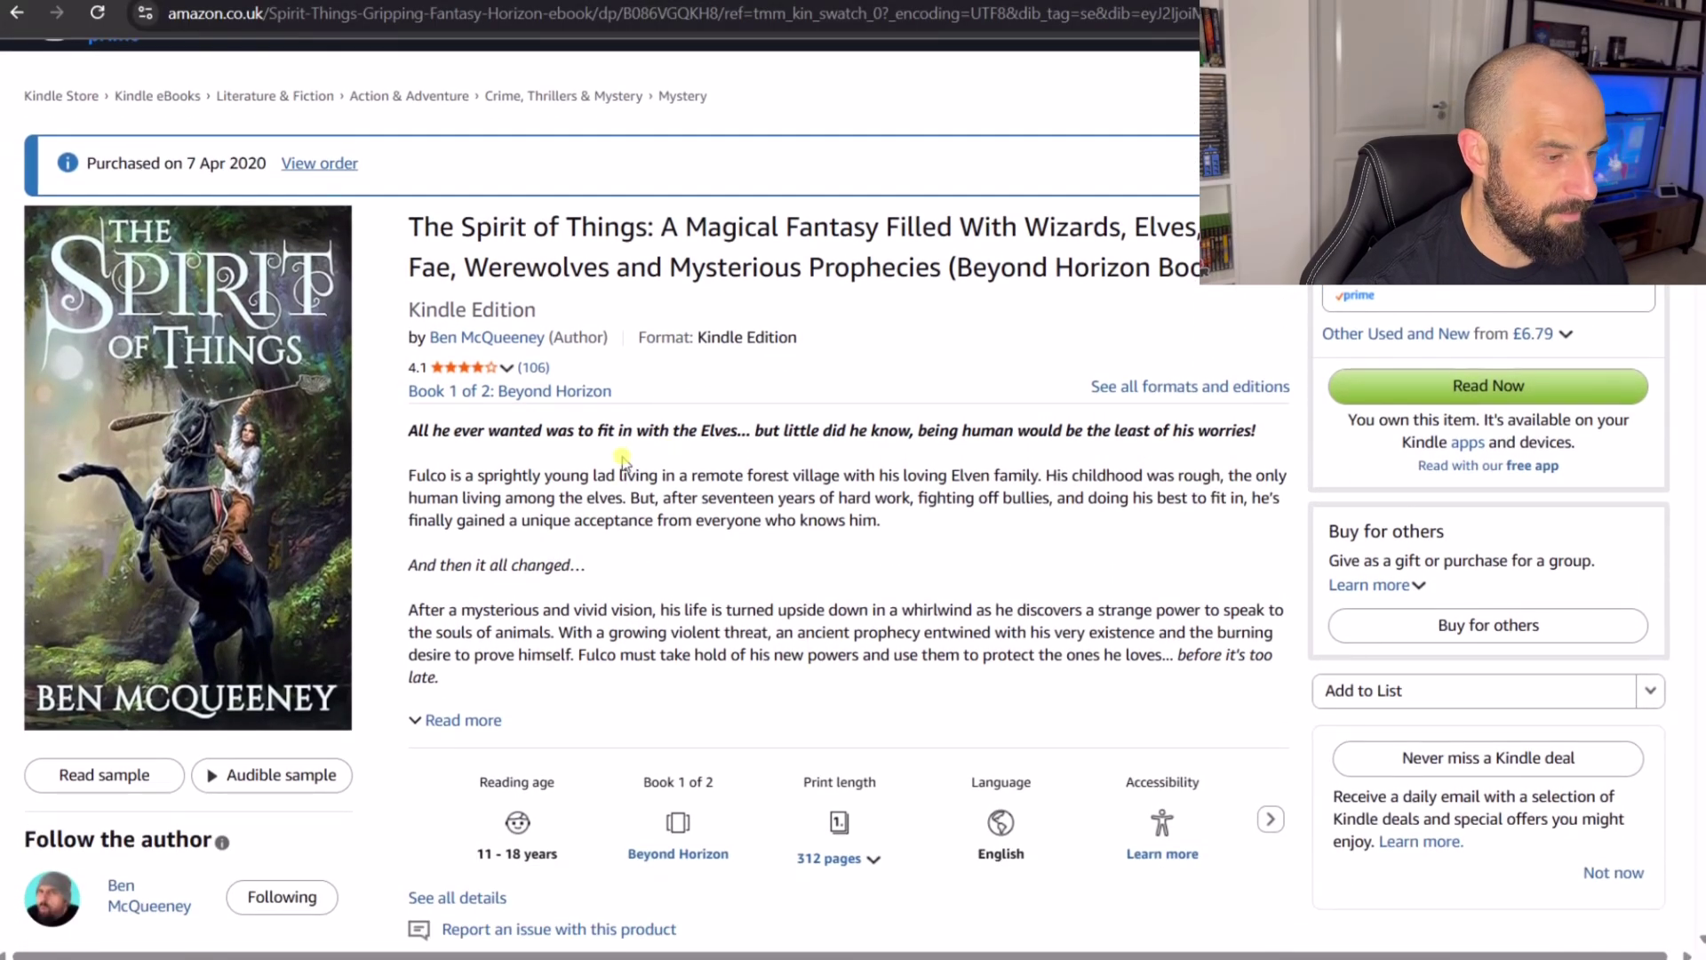
pyautogui.scroll(1, 552, 448)
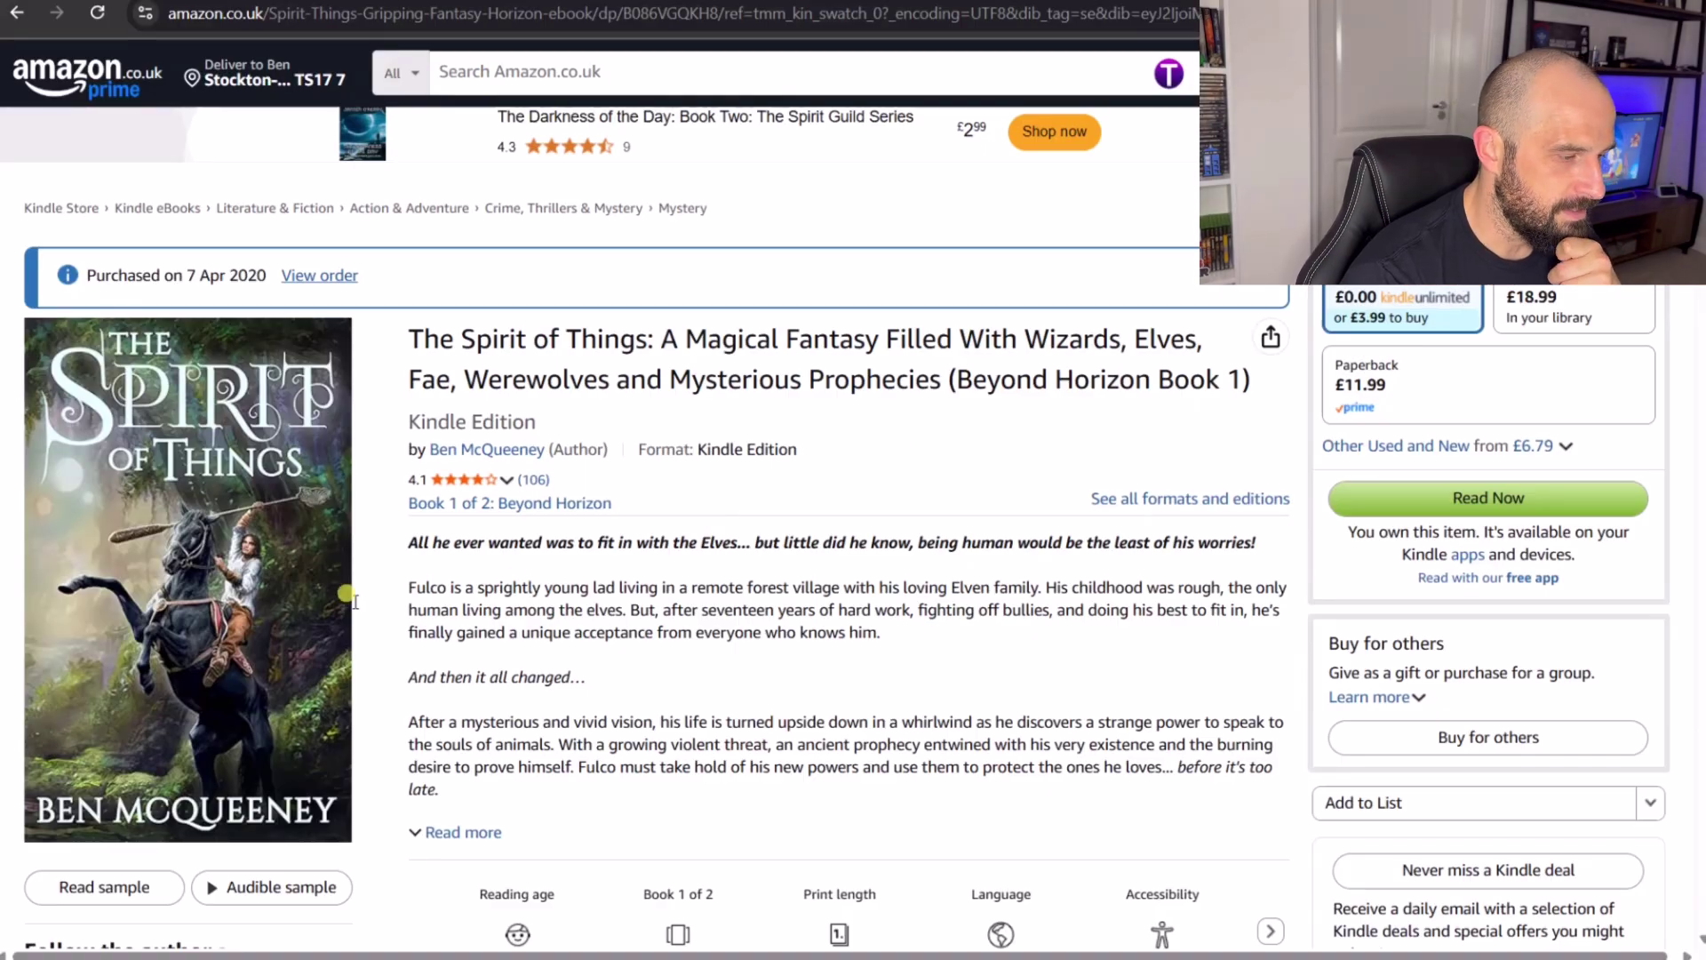
pyautogui.click(206, 547)
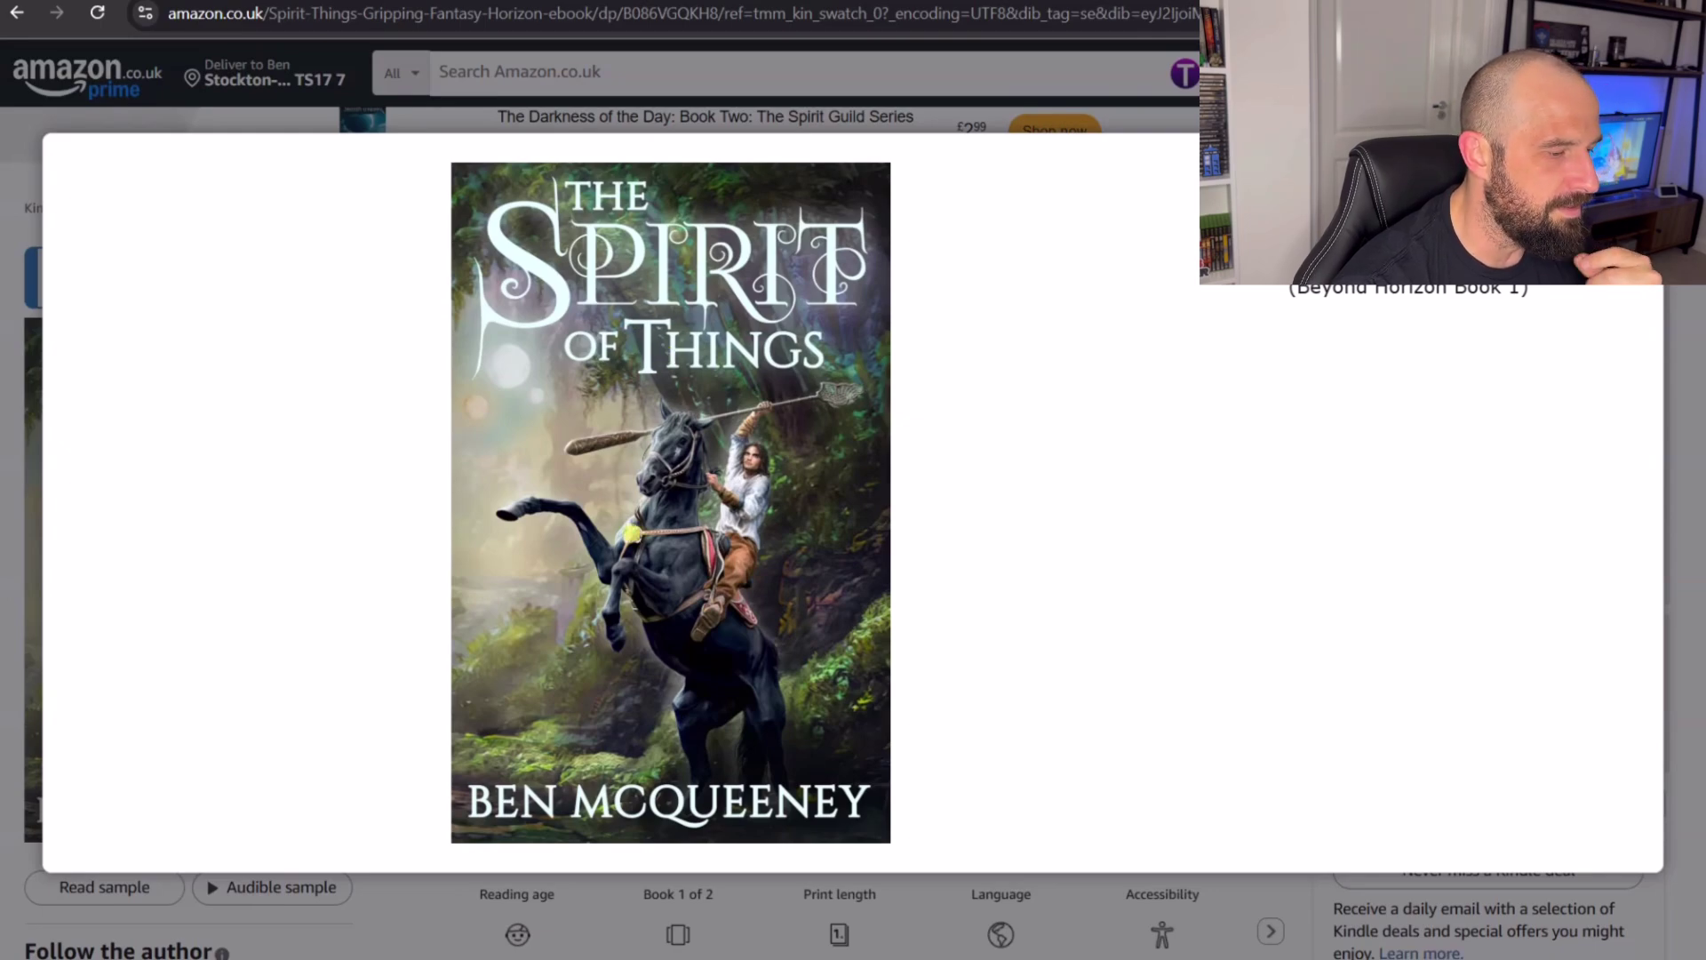
# Step: Save a copy of The Spirit of Things cover image, then switch to ChatGPT
pyautogui.rightClick(603, 459)
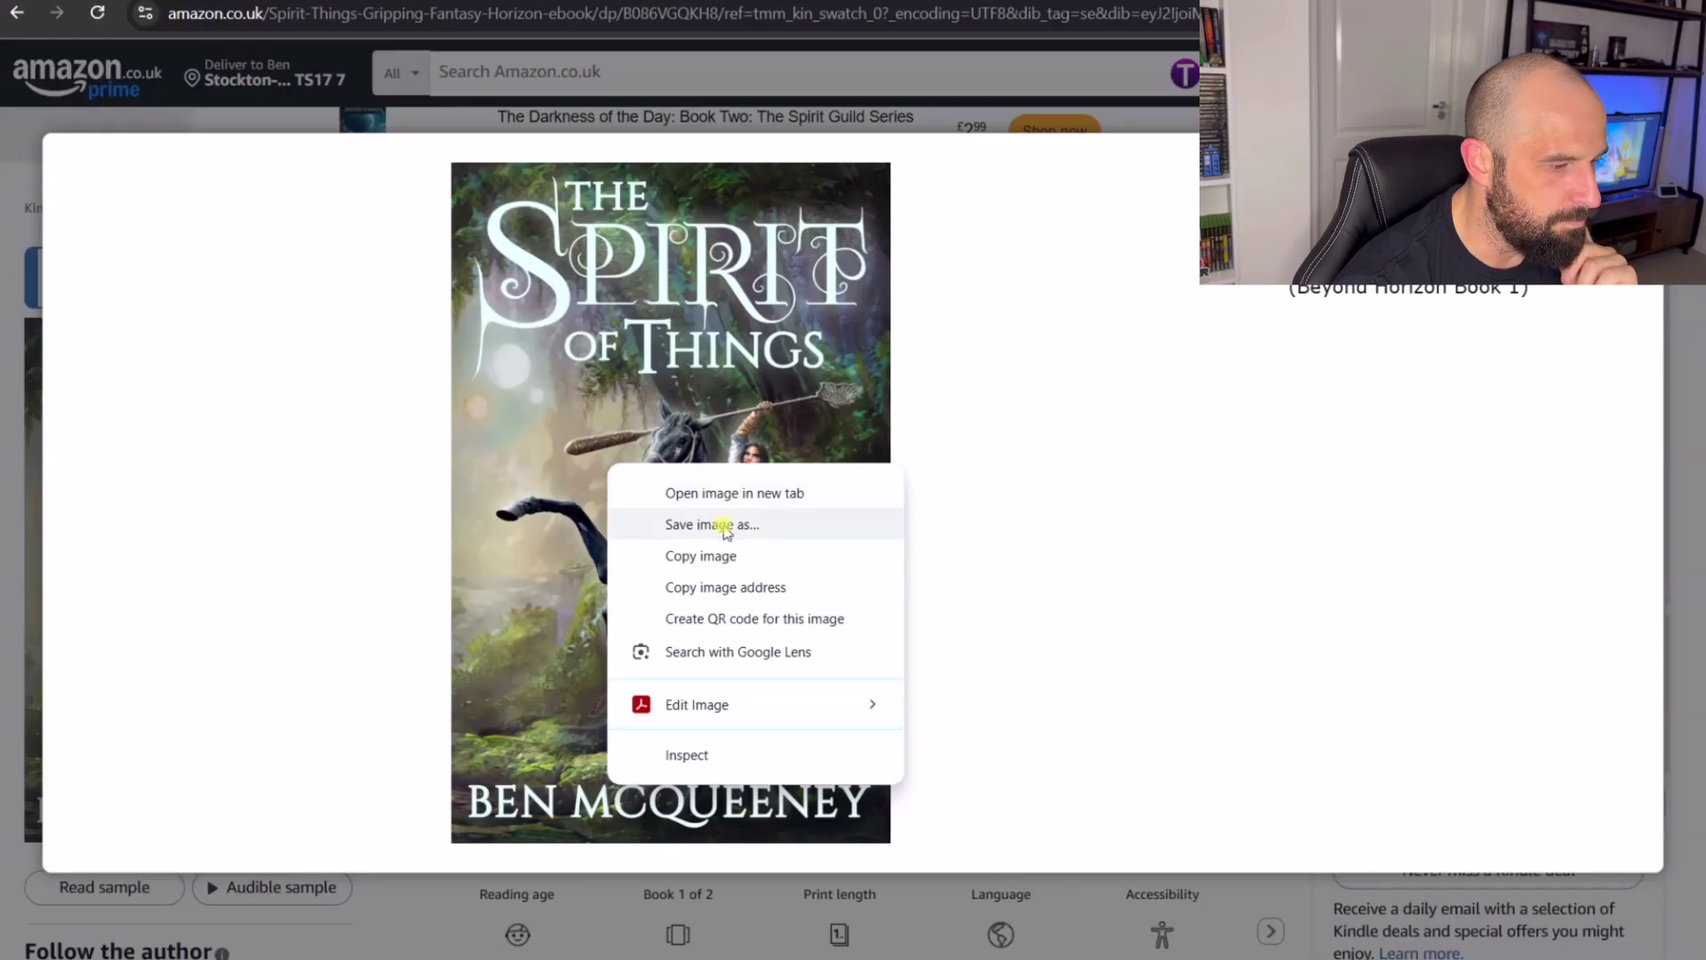
pyautogui.click(710, 525)
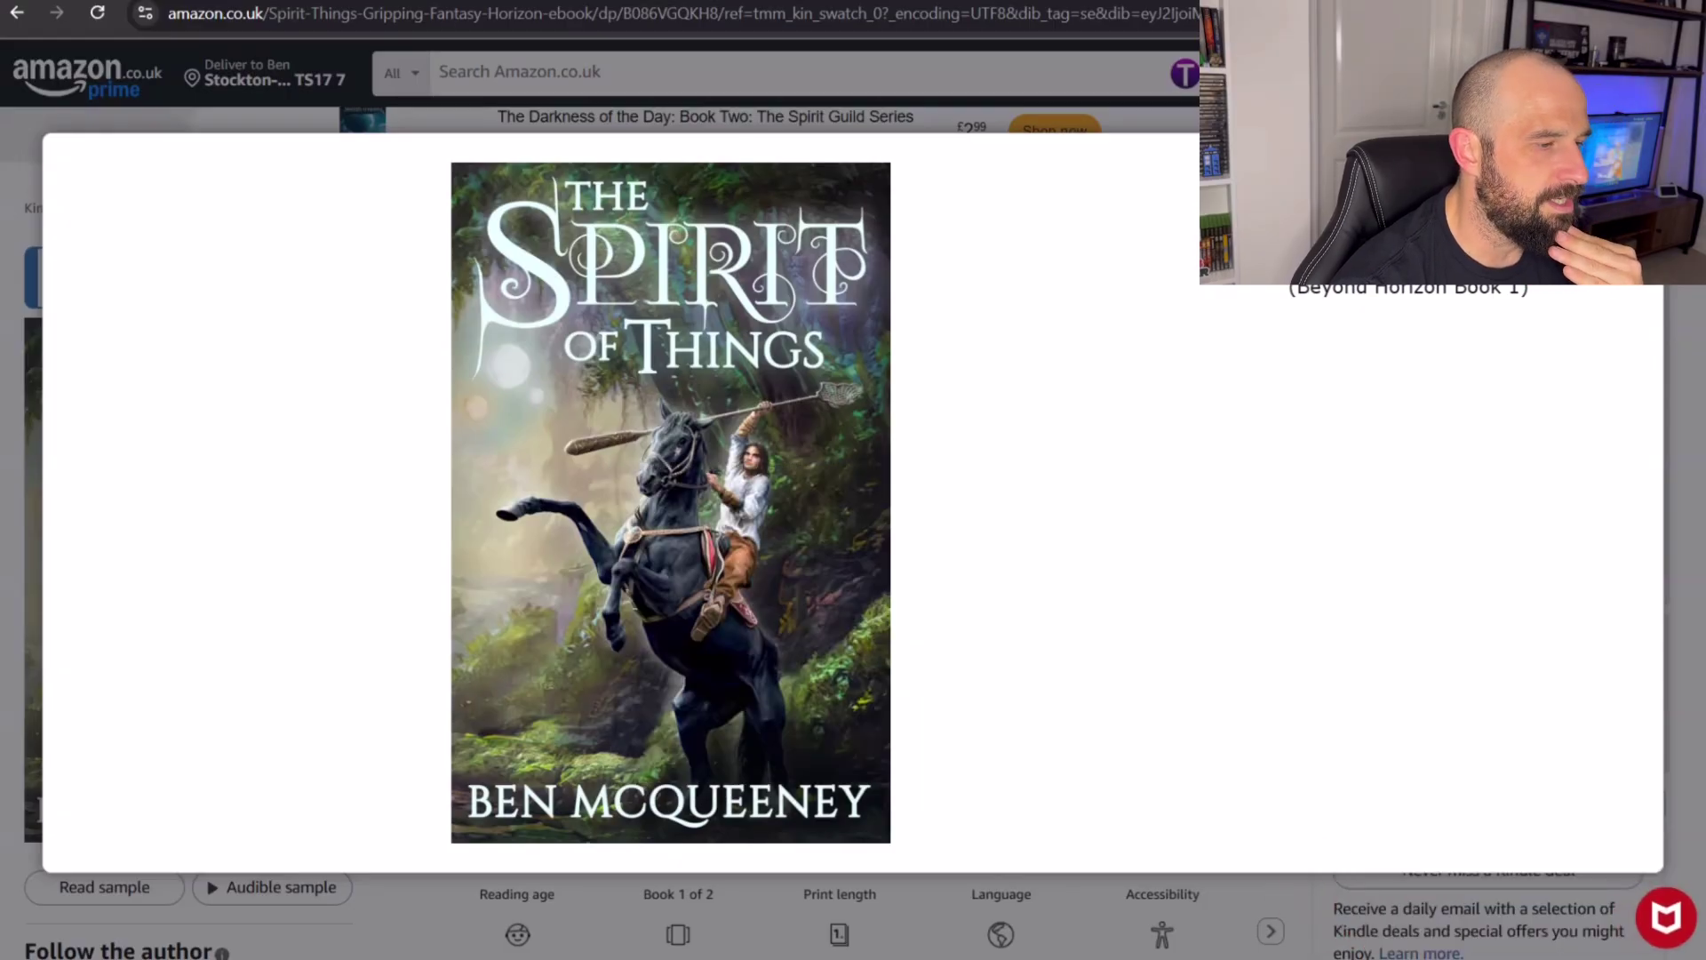
pyautogui.click(880, 2)
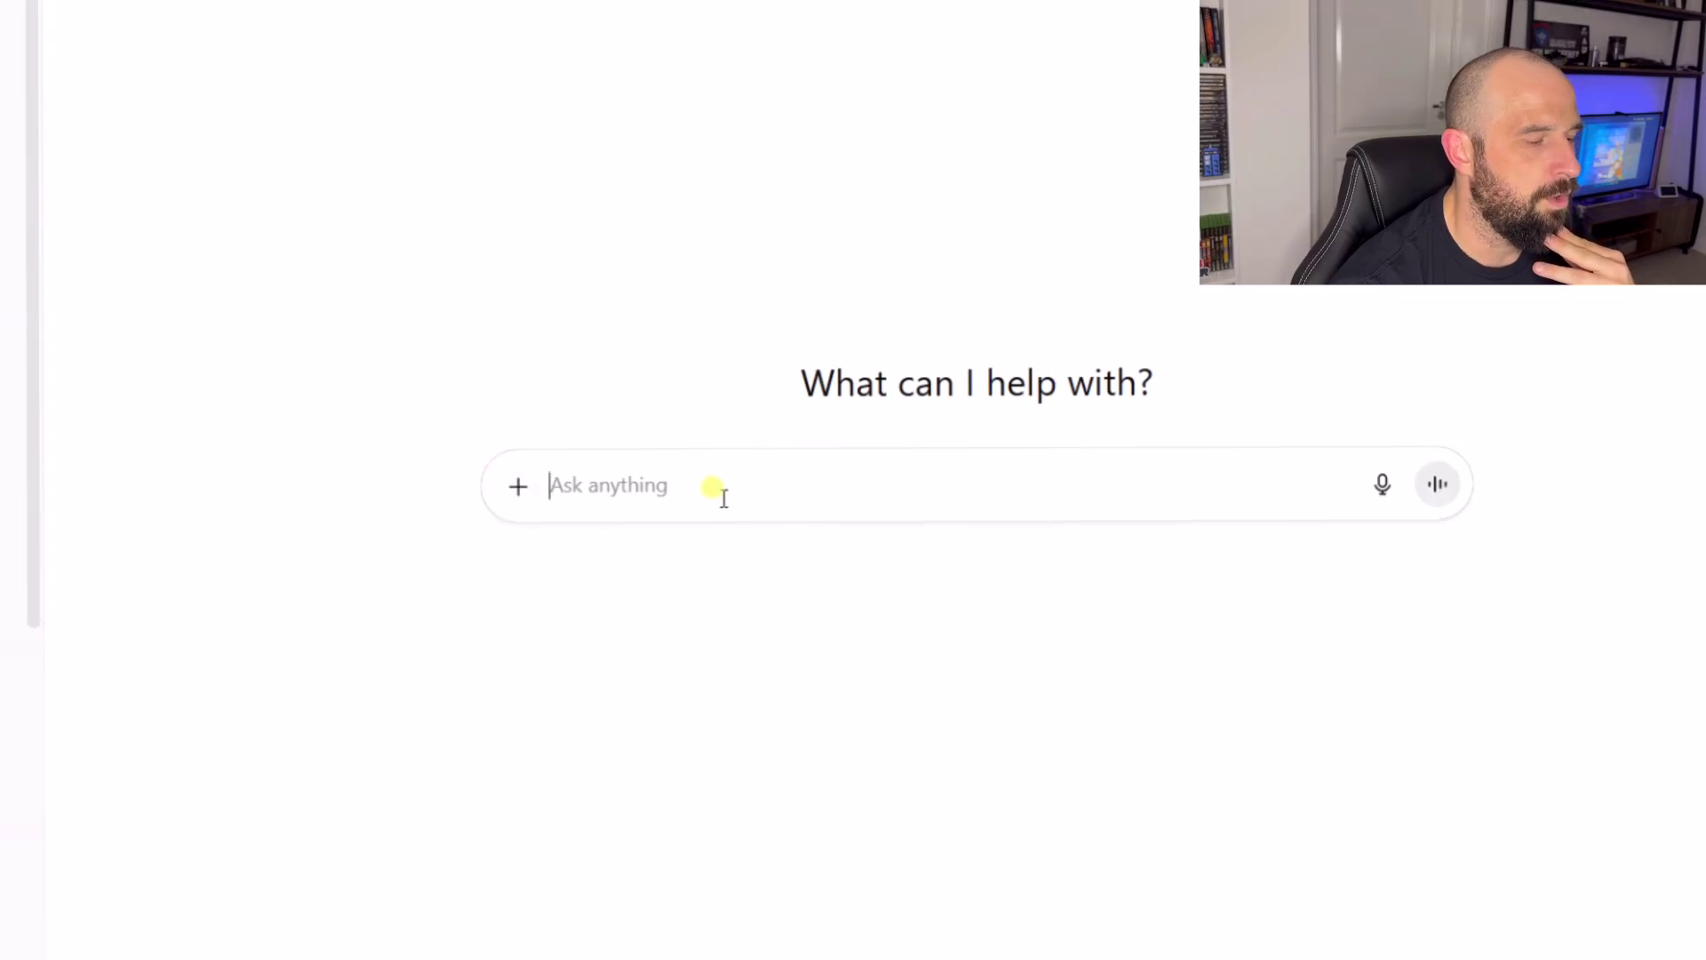
# Step: Attach the saved cover and begin the prompt 'please redesign my book cover attached'
pyautogui.click(518, 486)
pyautogui.hotkey('ctrl', 'v')
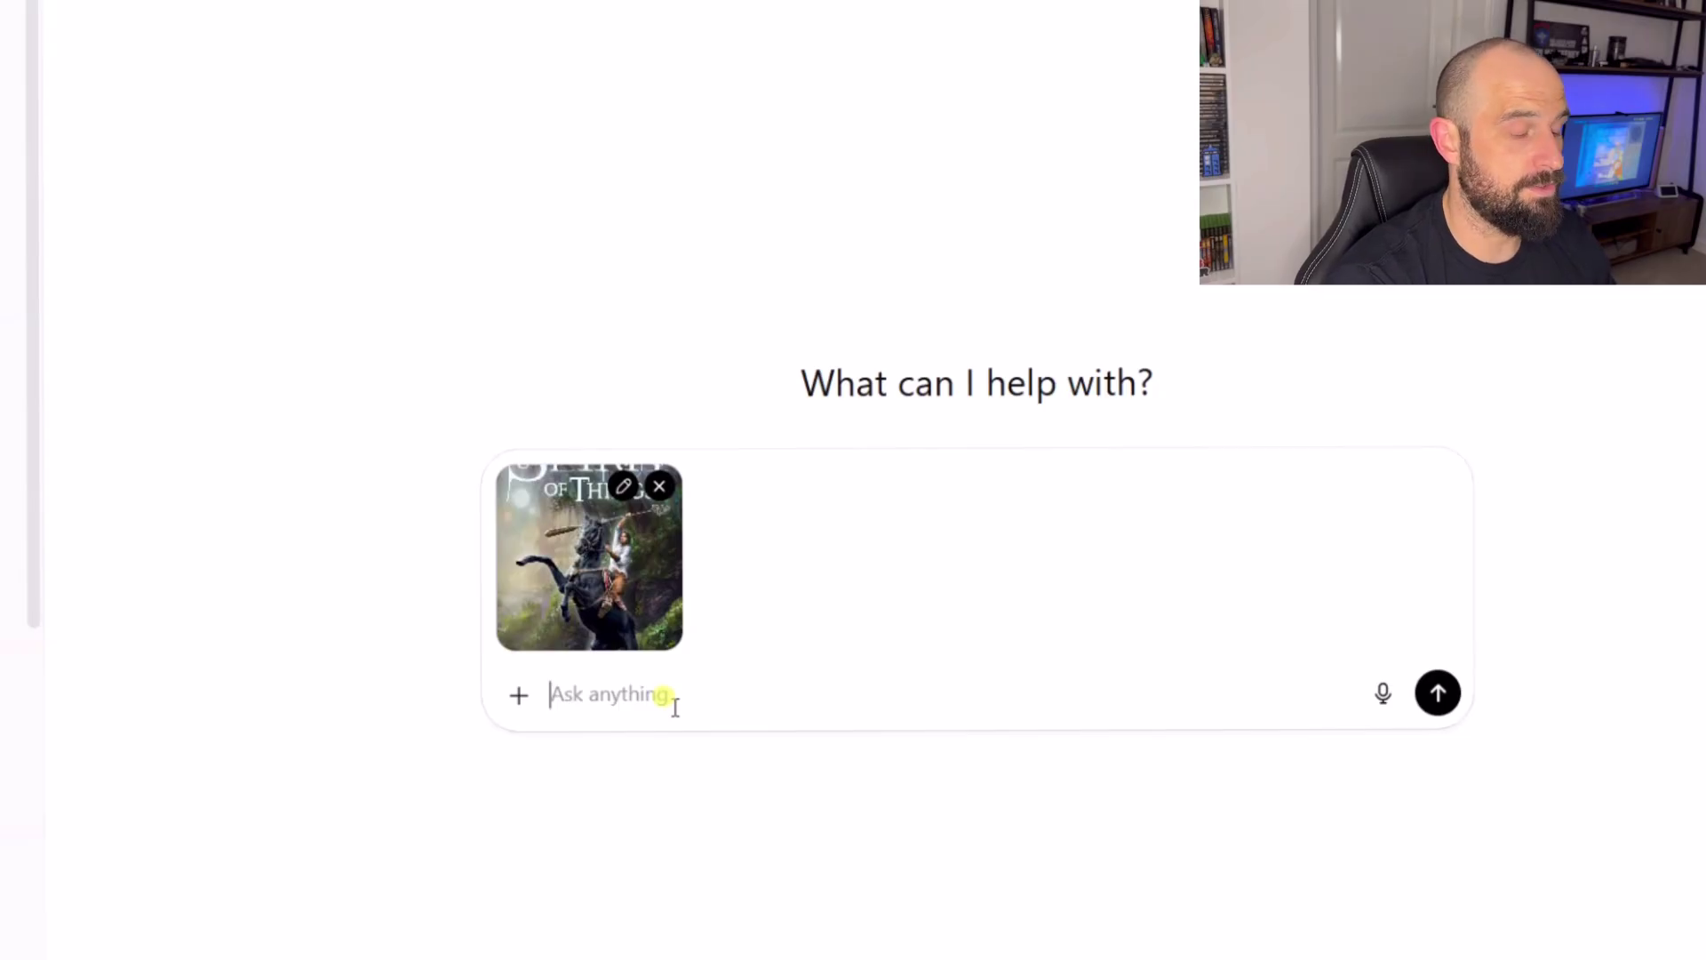
pyautogui.write('please re')
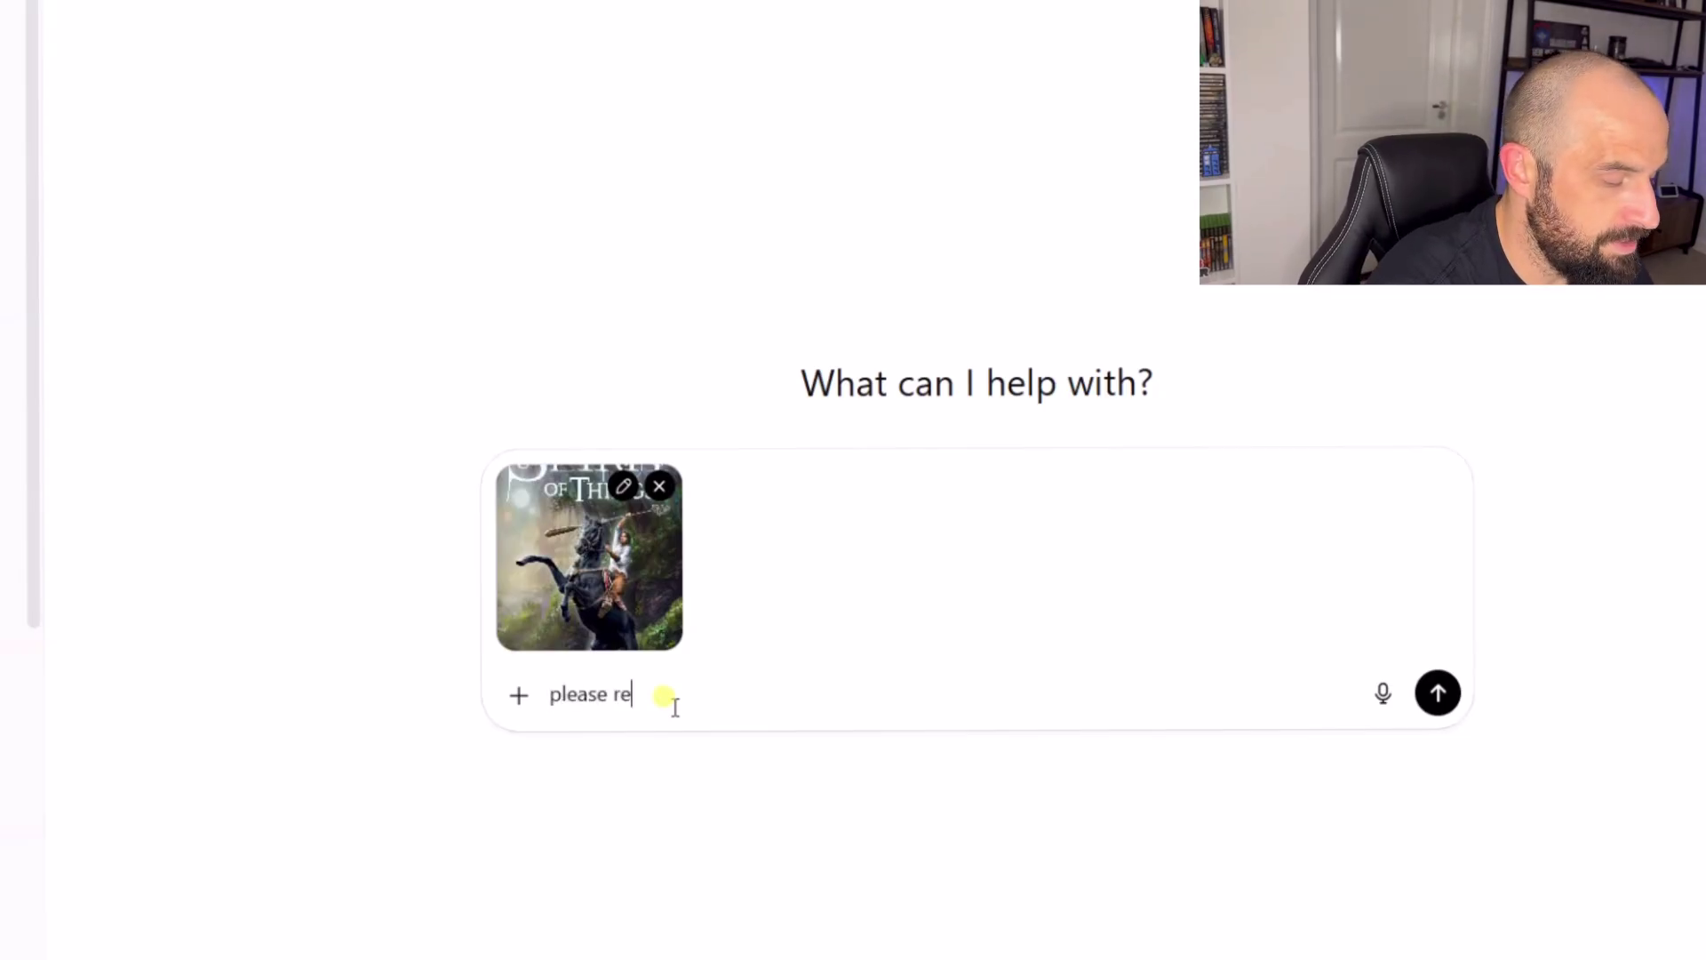
pyautogui.write('deign')
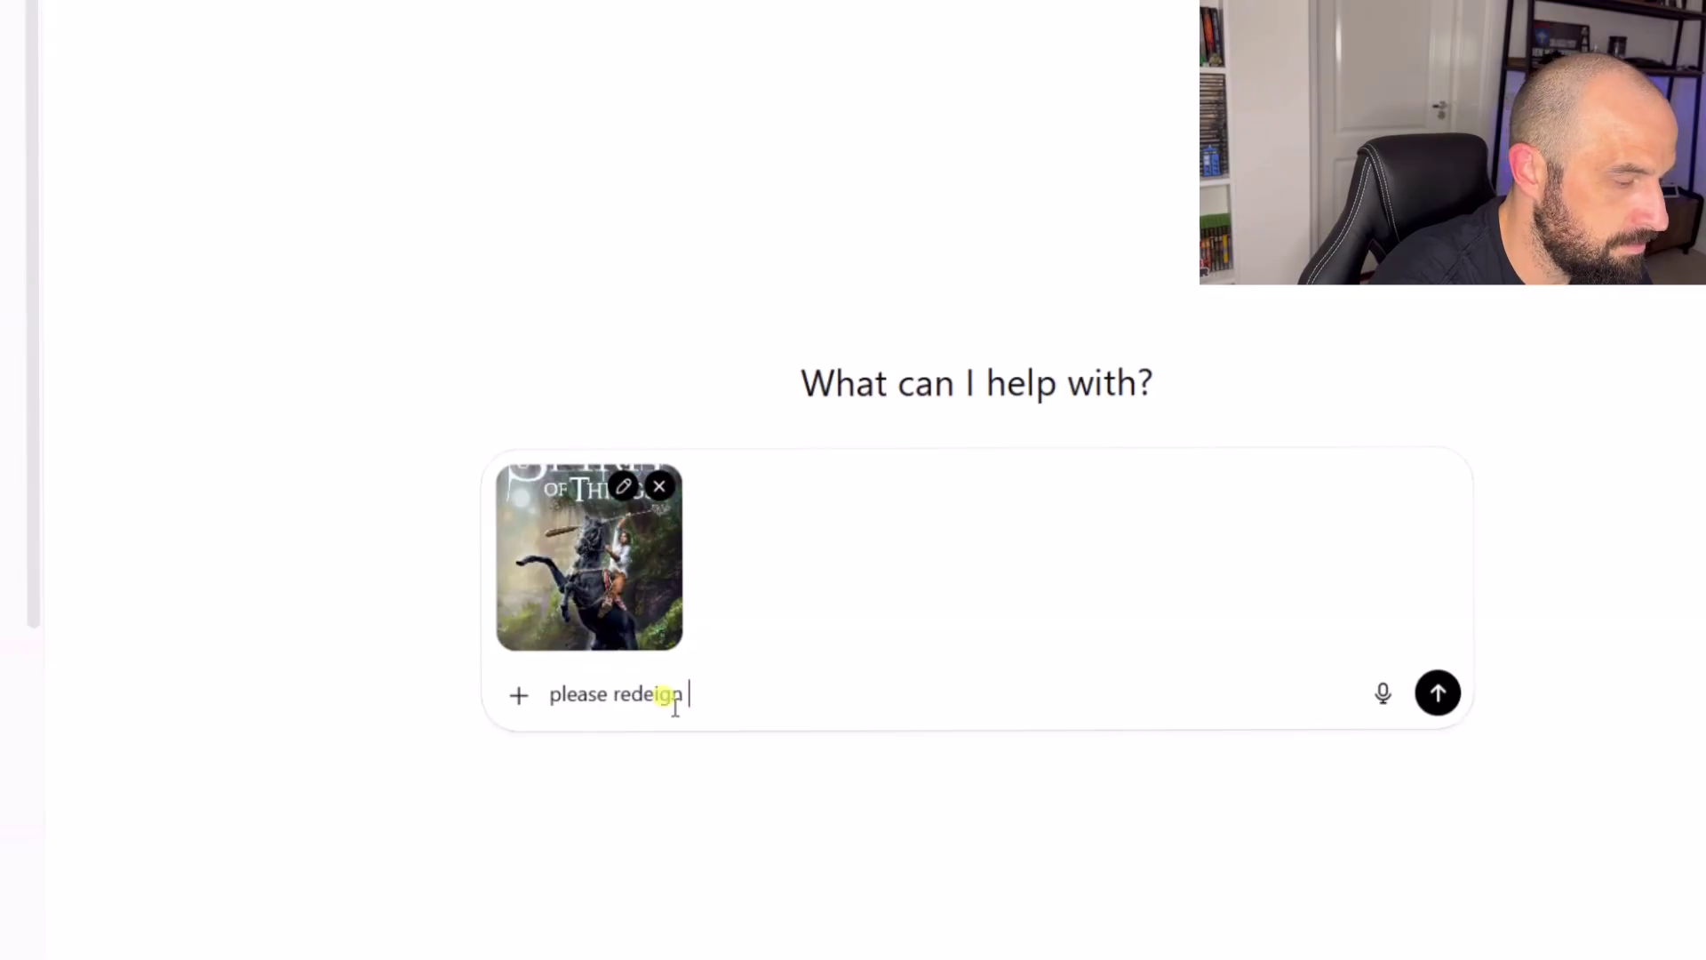
pyautogui.press('BackSpace')
pyautogui.press('BackSpace')
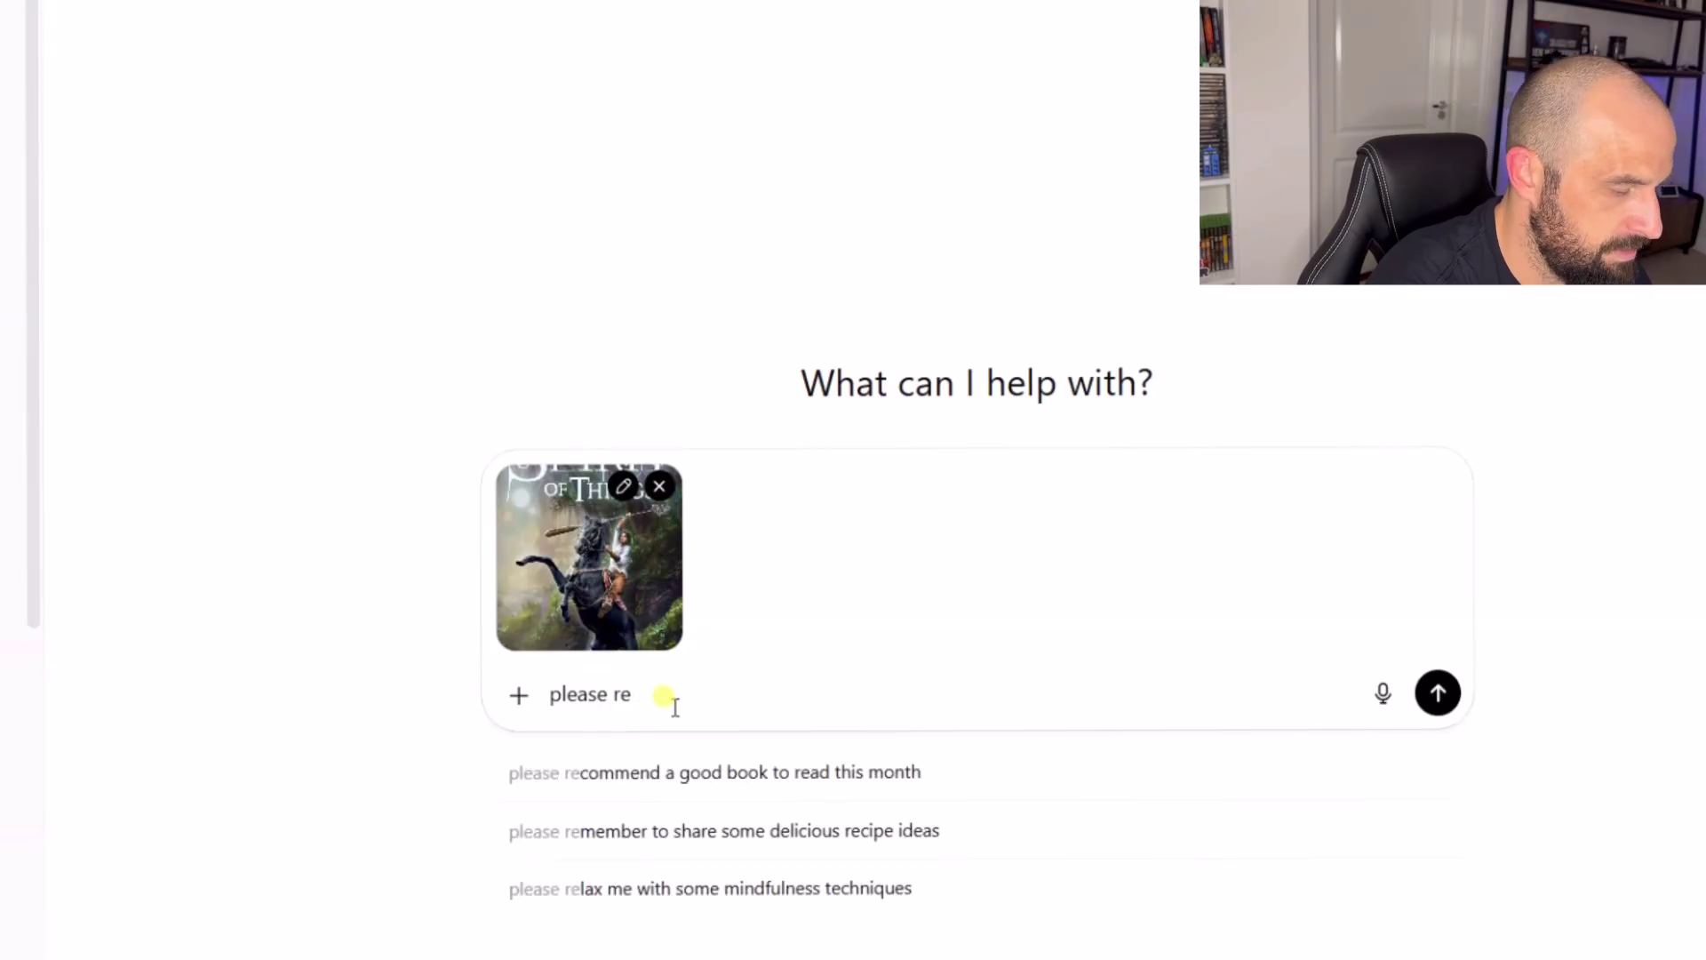
pyautogui.write('design my ')
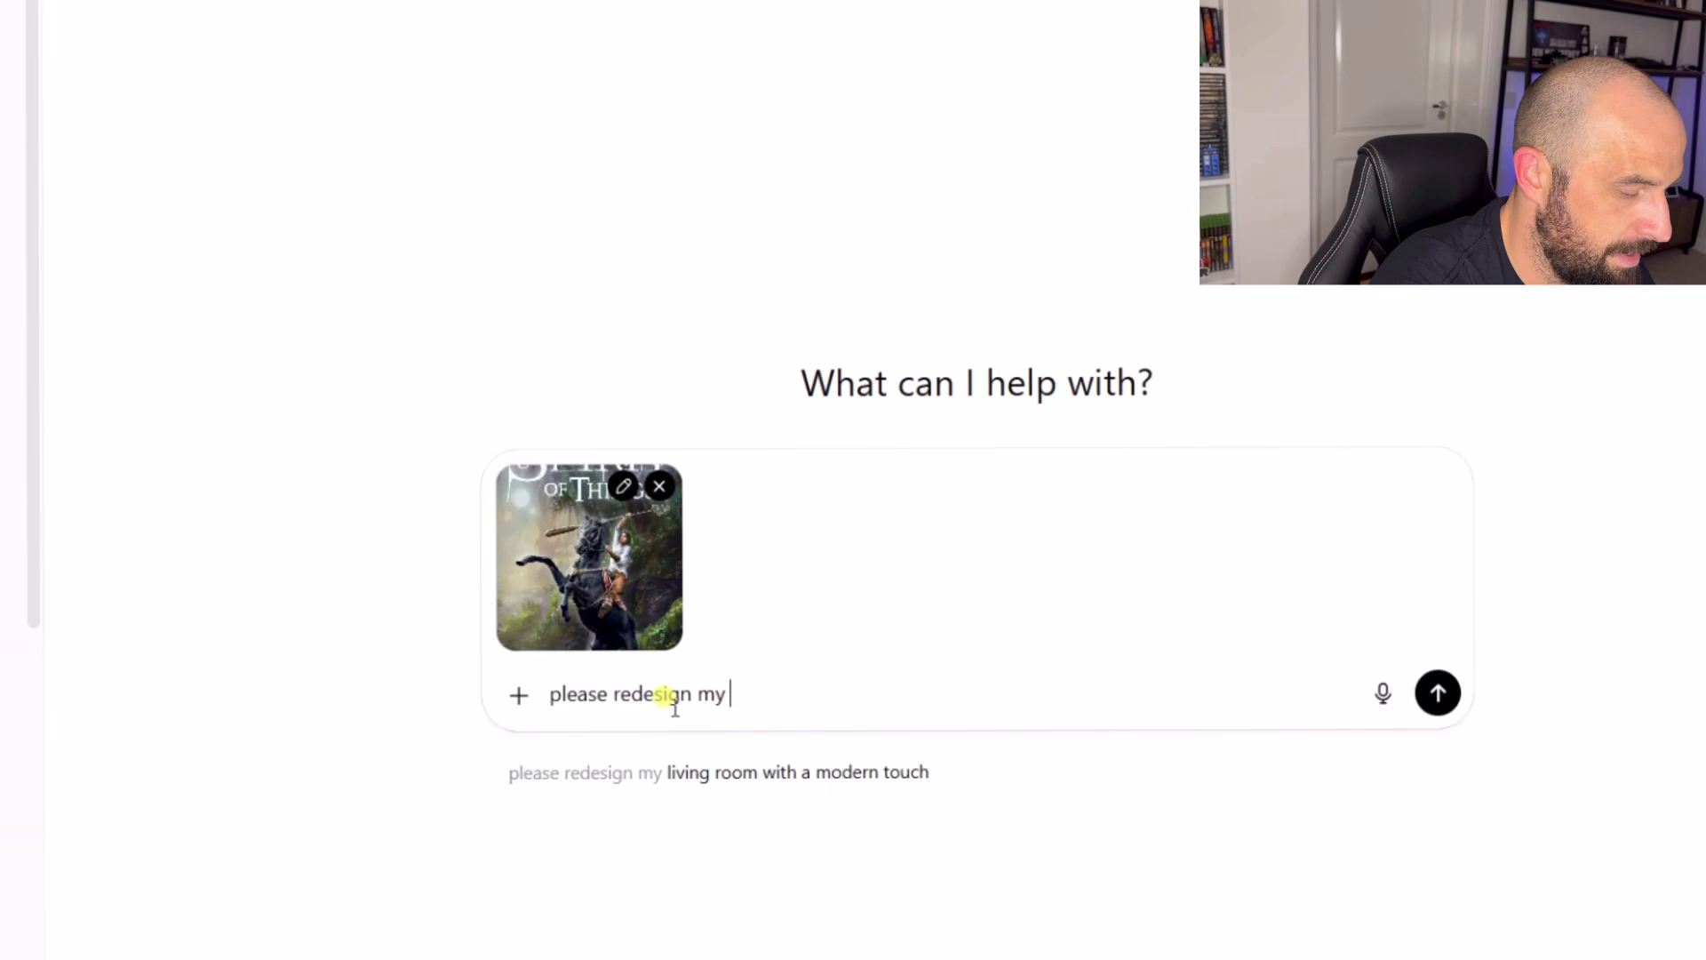
pyautogui.write('book cover attached and give it a cool new look. It is a fantasy boo')
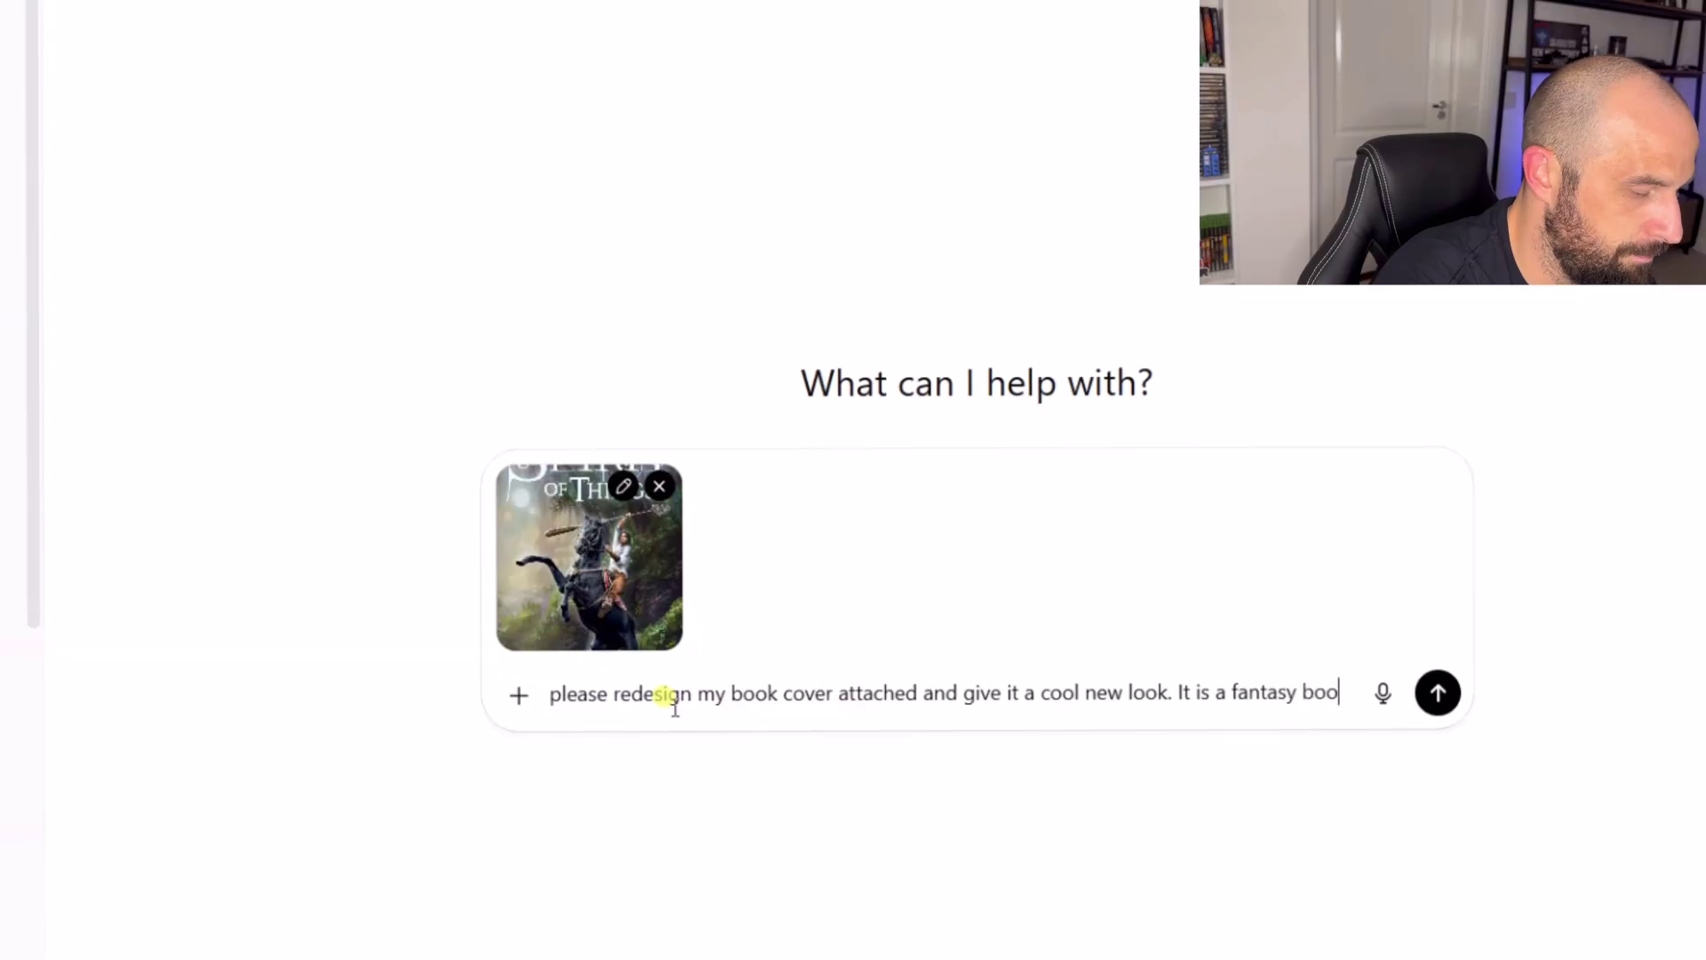
# Step: Finish the prompt describing a horse-riding main character and 3 moons in the background
pyautogui.write('k. It should jave')
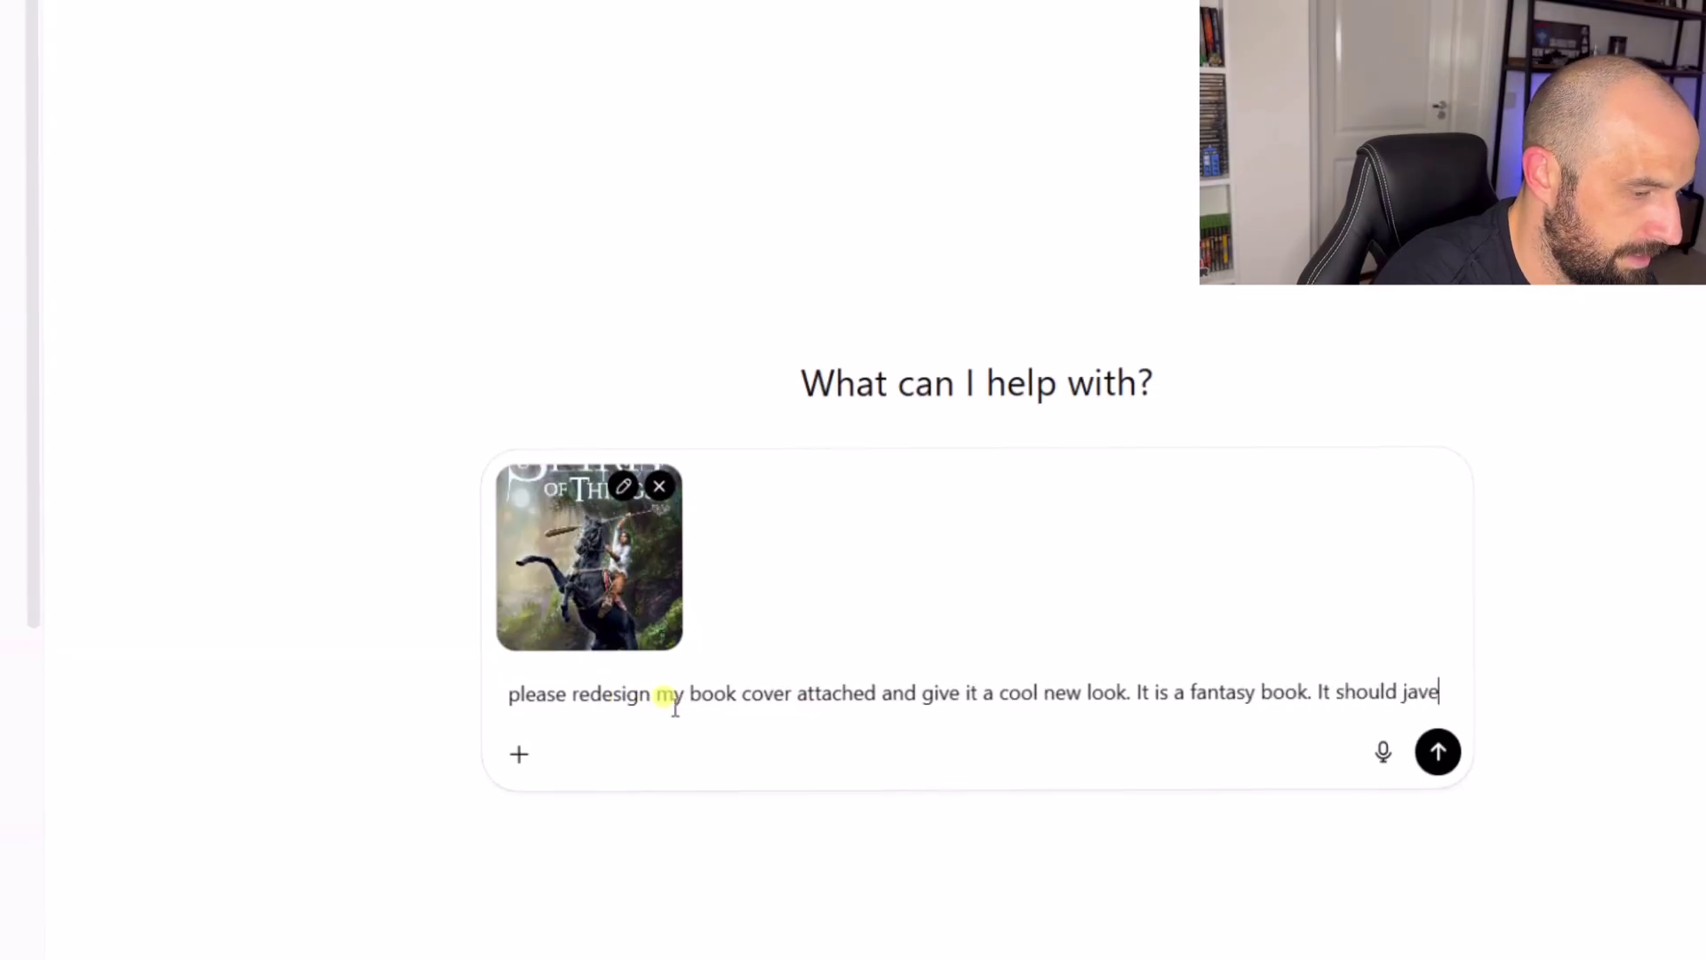
pyautogui.press('BackSpace')
pyautogui.press('BackSpace')
pyautogui.press('BackSpace')
pyautogui.write('ve the main character riding a horse and')
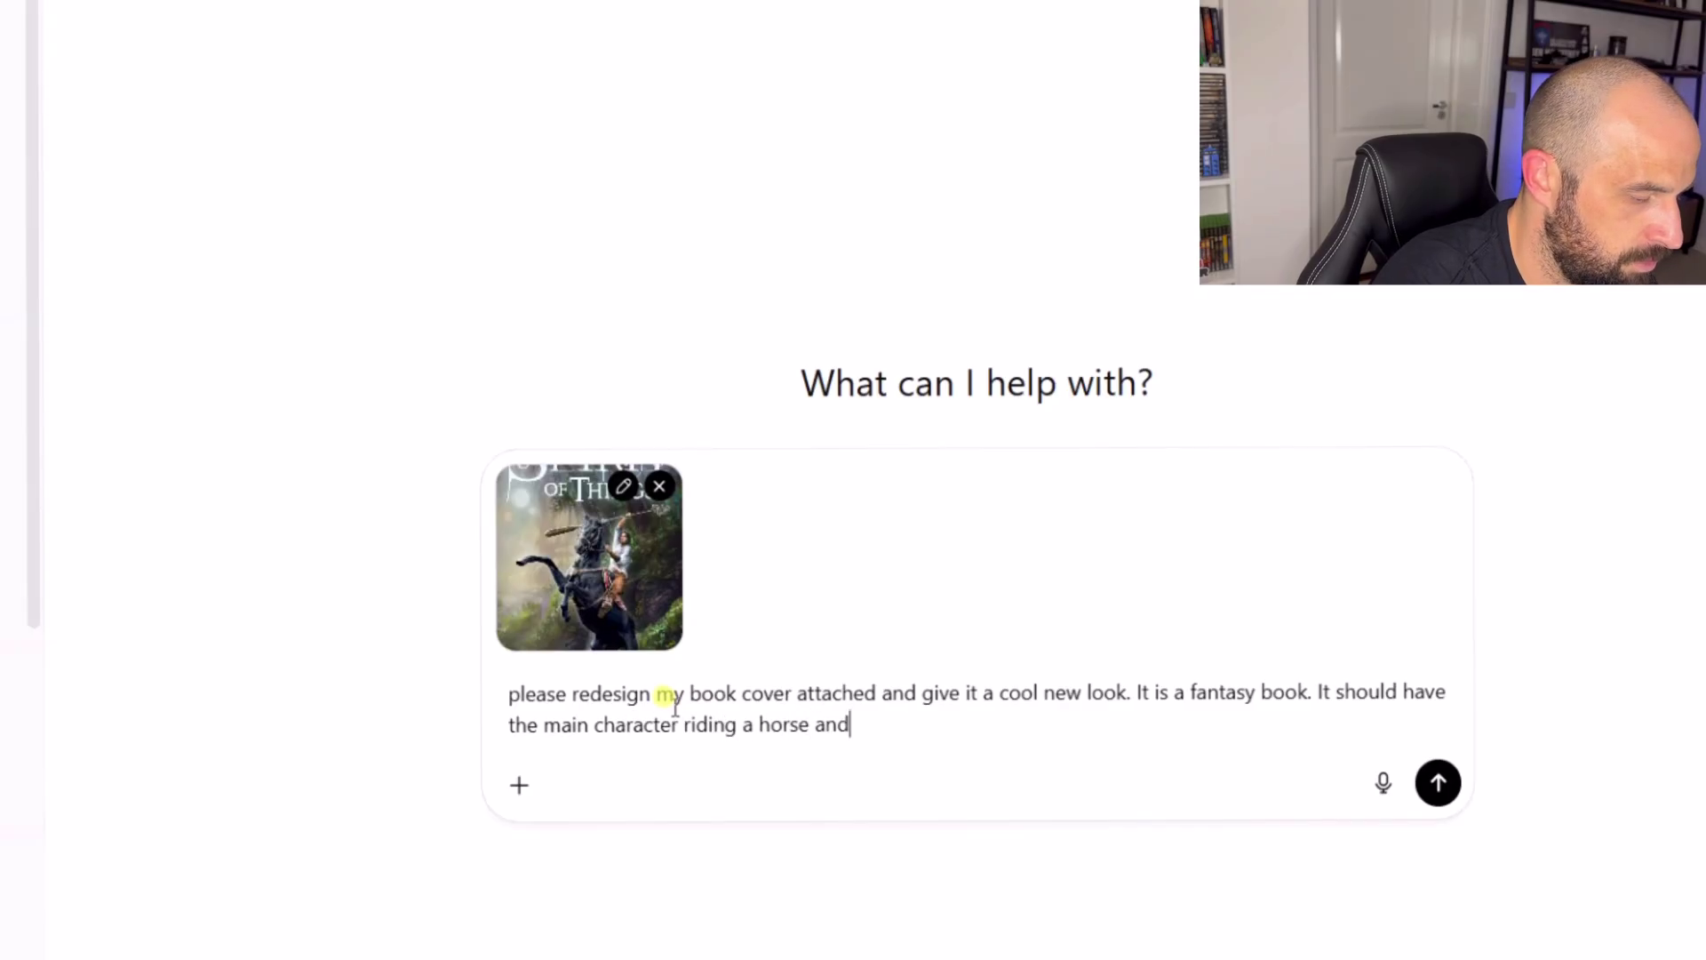
pyautogui.write('ing a long implement that he pl')
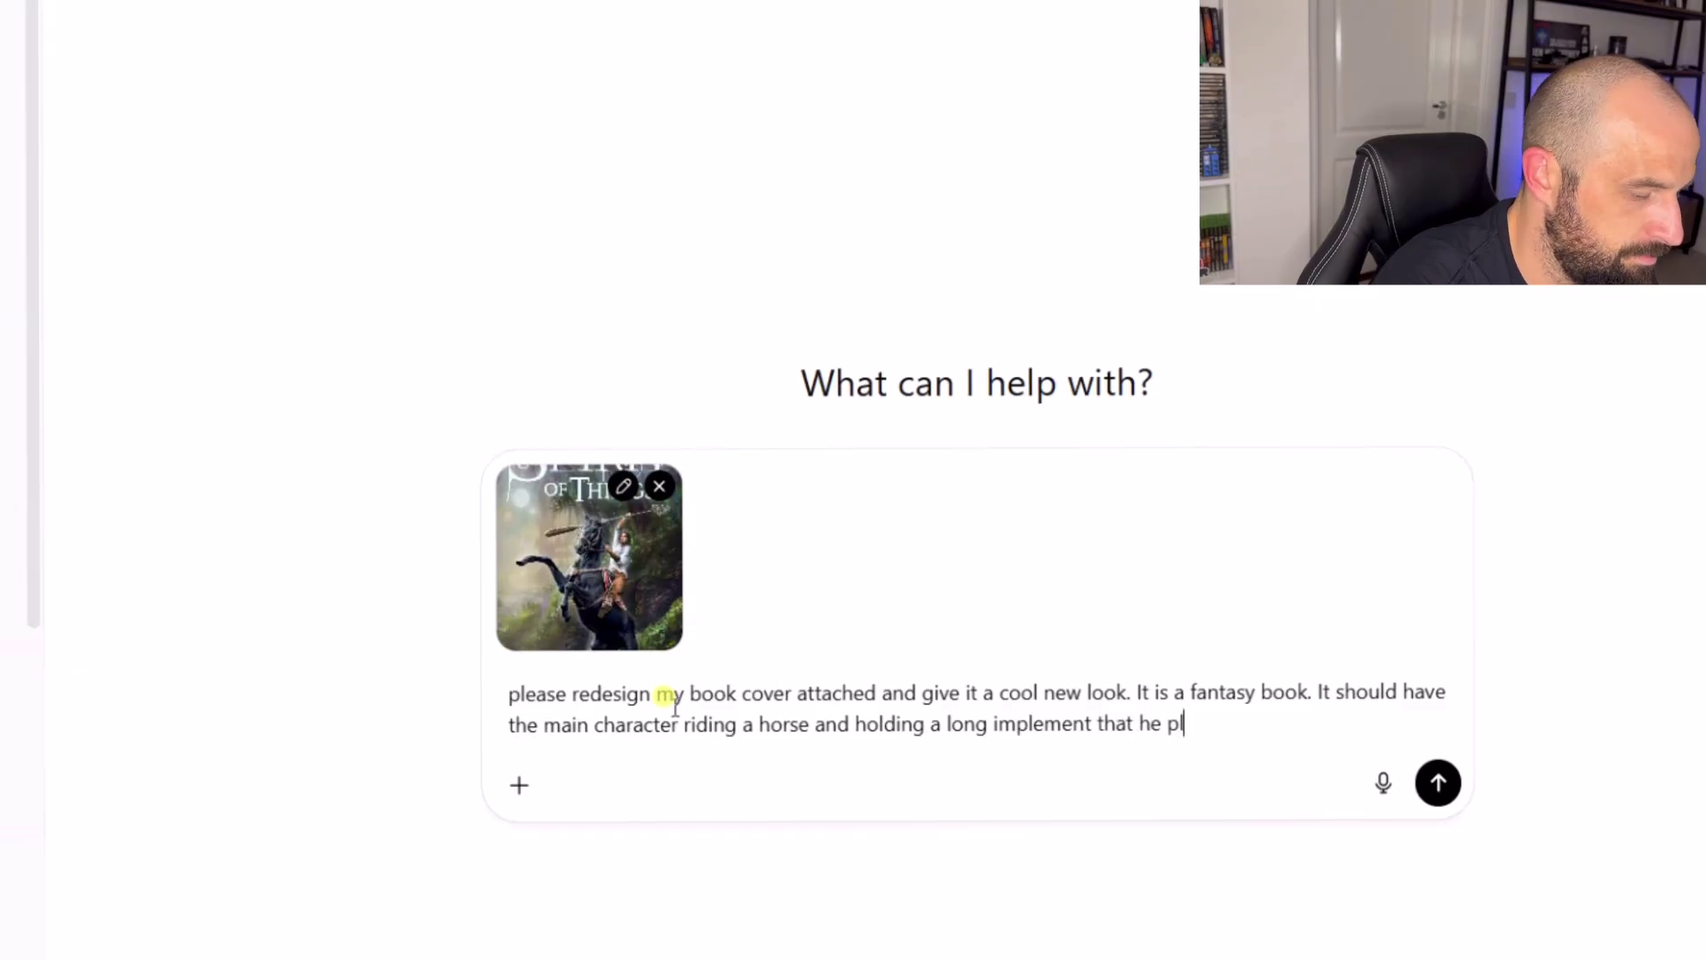
pyautogui.write('ays sports wit')
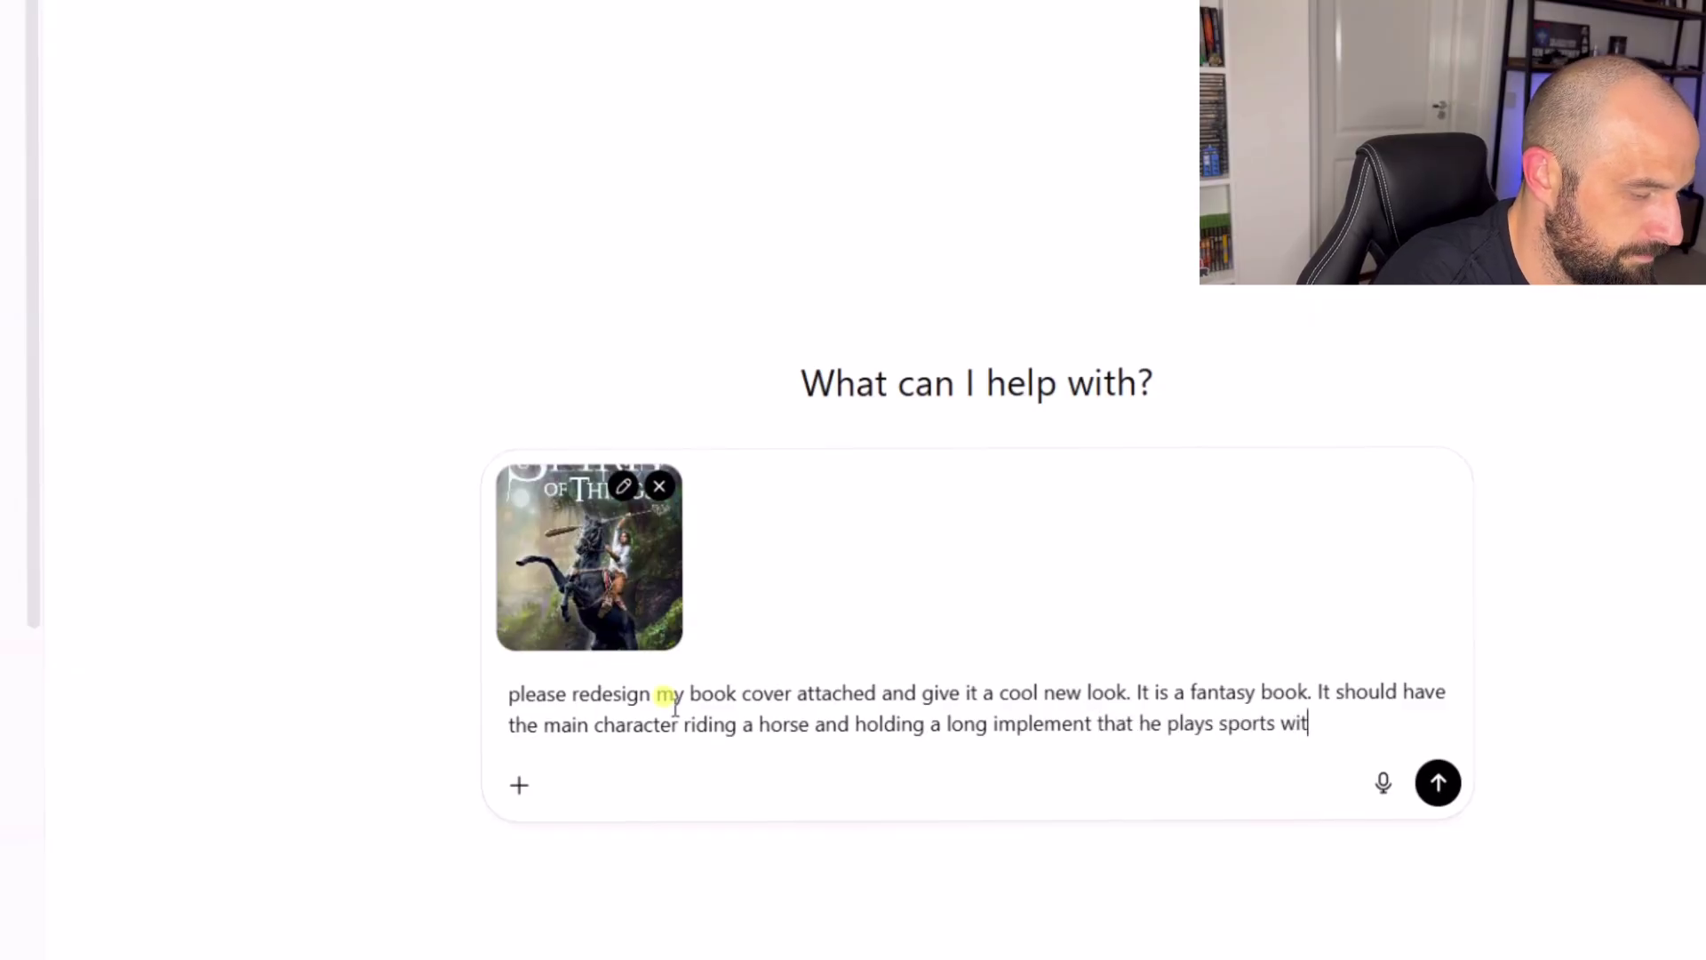
pyautogui.write('h. ')
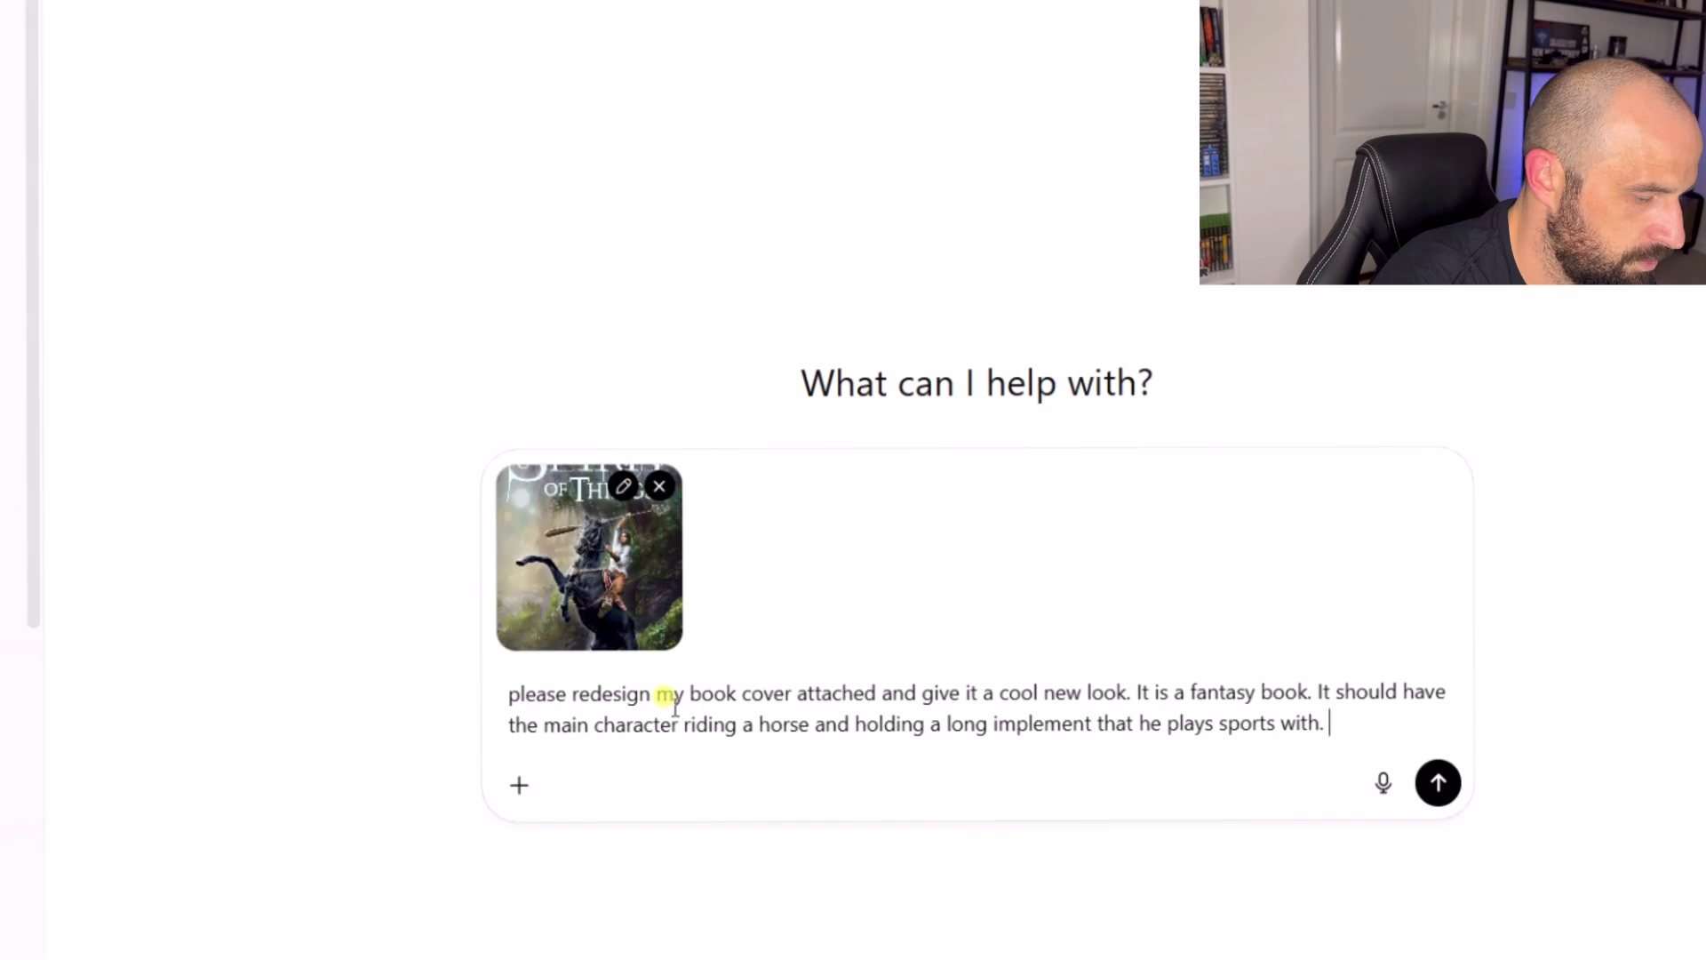
pyautogui.write('Also there must be ')
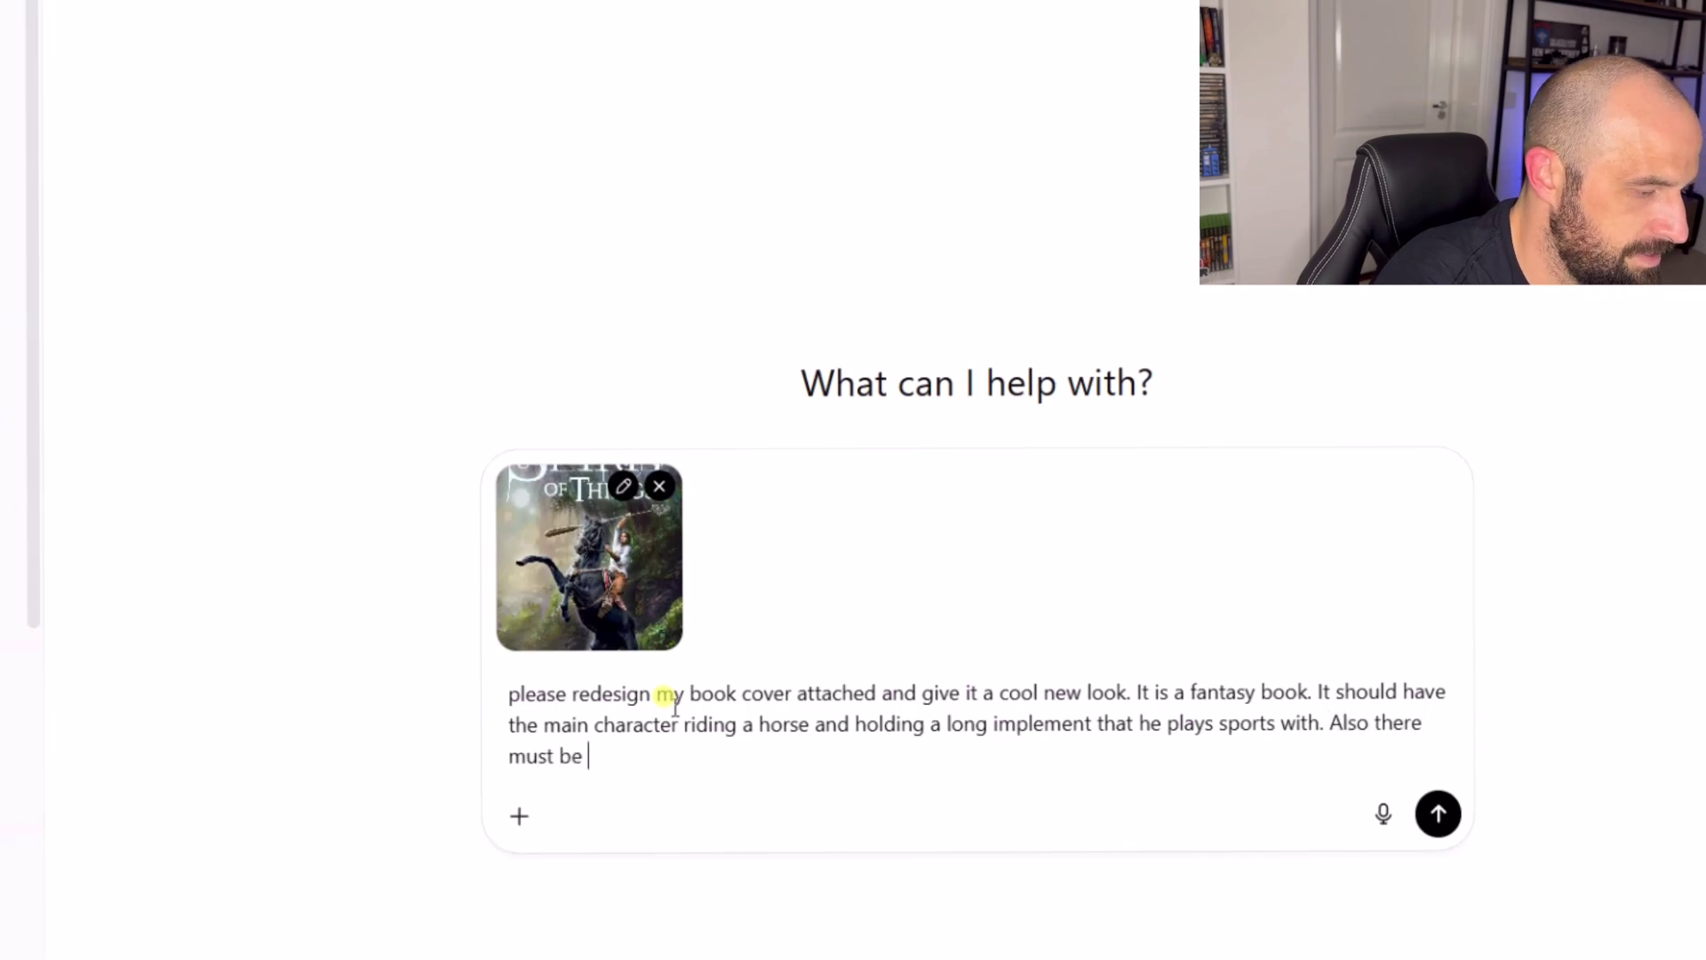
pyautogui.write('3 moons in the ba')
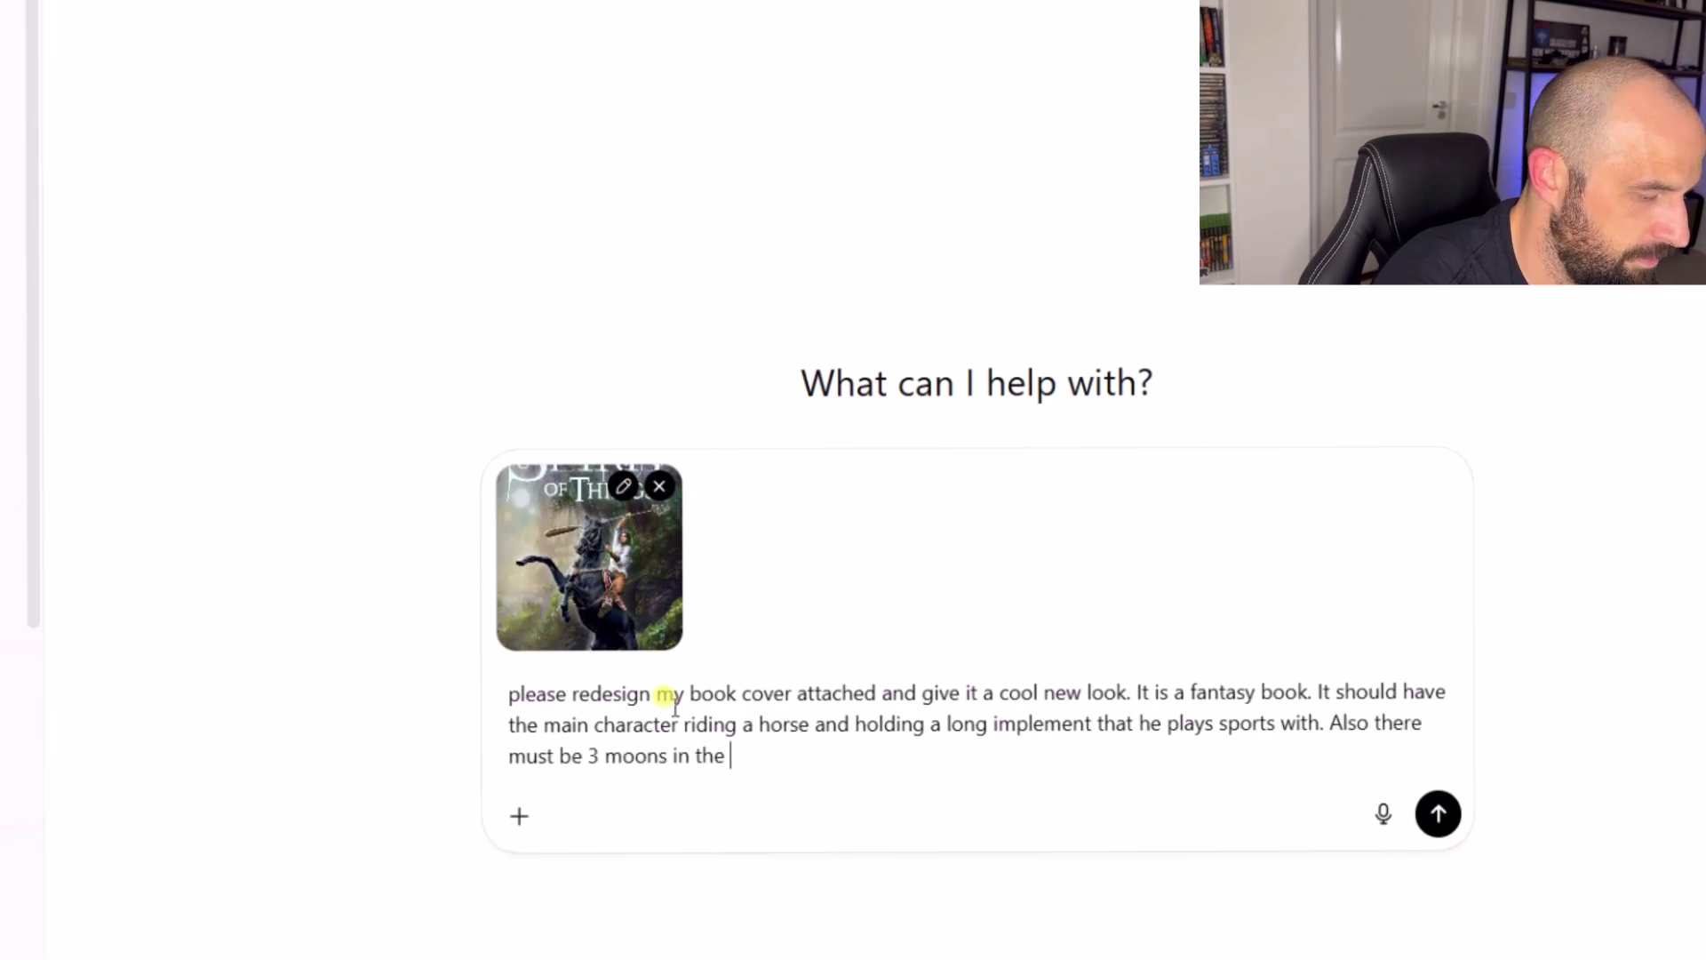
pyautogui.write('ckground')
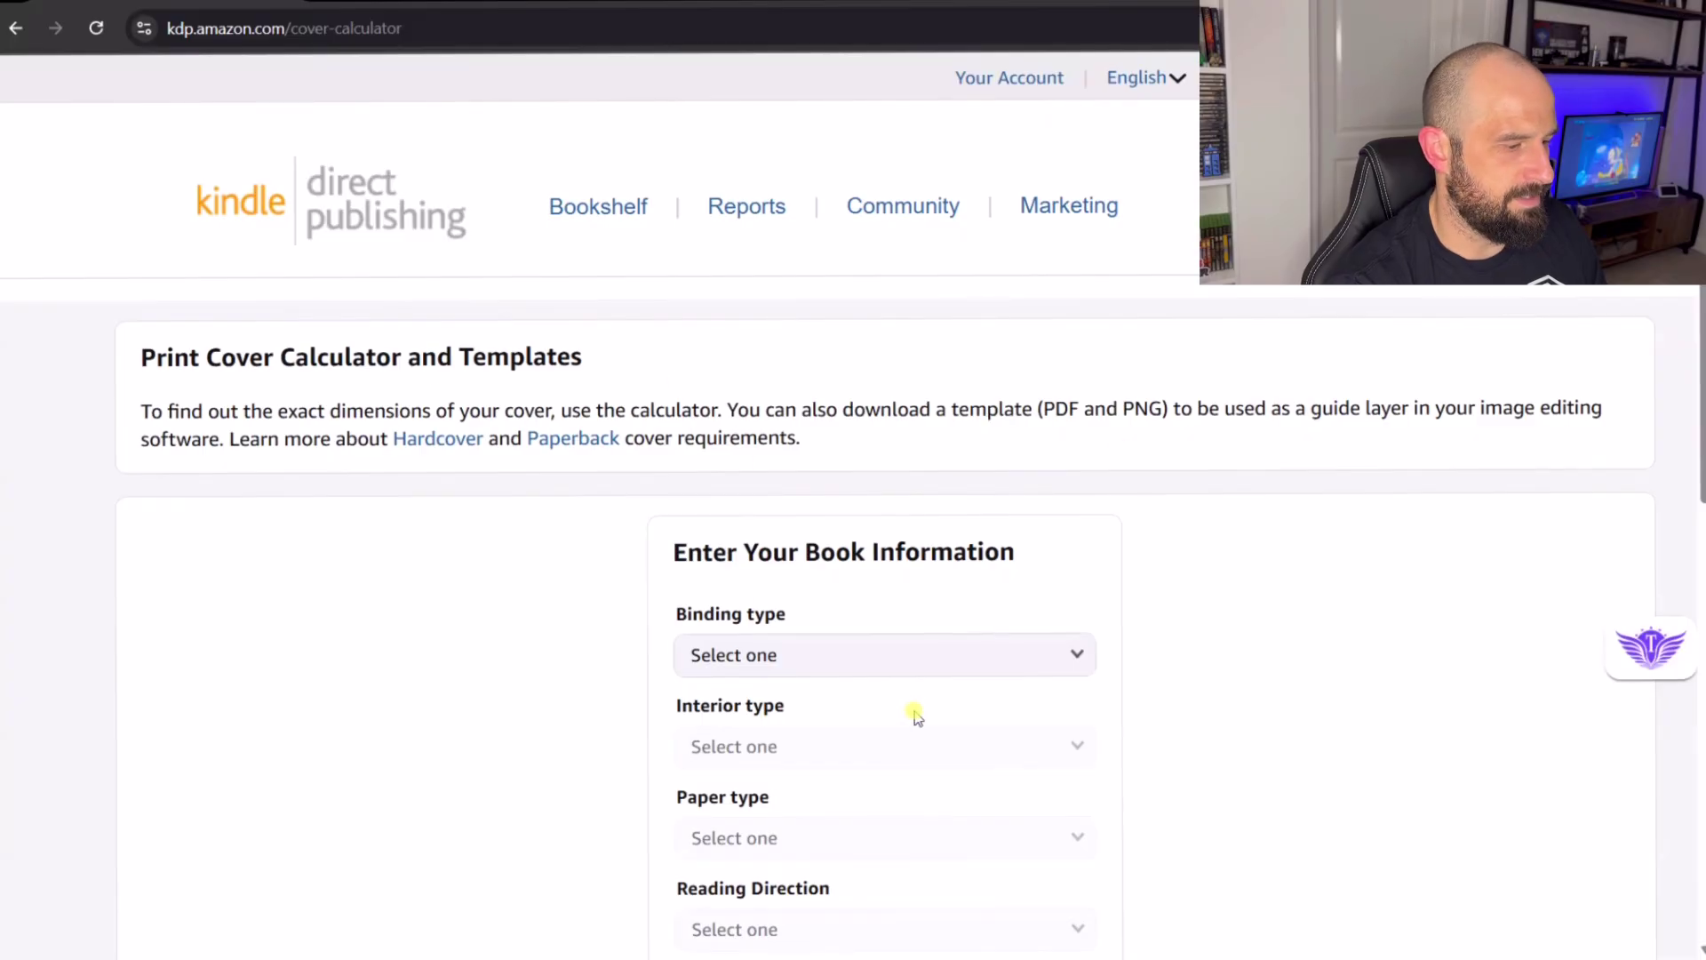
# Step: Choose Paperback, Black & white, White paper, Left to Right and Inches in the calculator
pyautogui.scroll(-3, 916, 716)
pyautogui.click(968, 441)
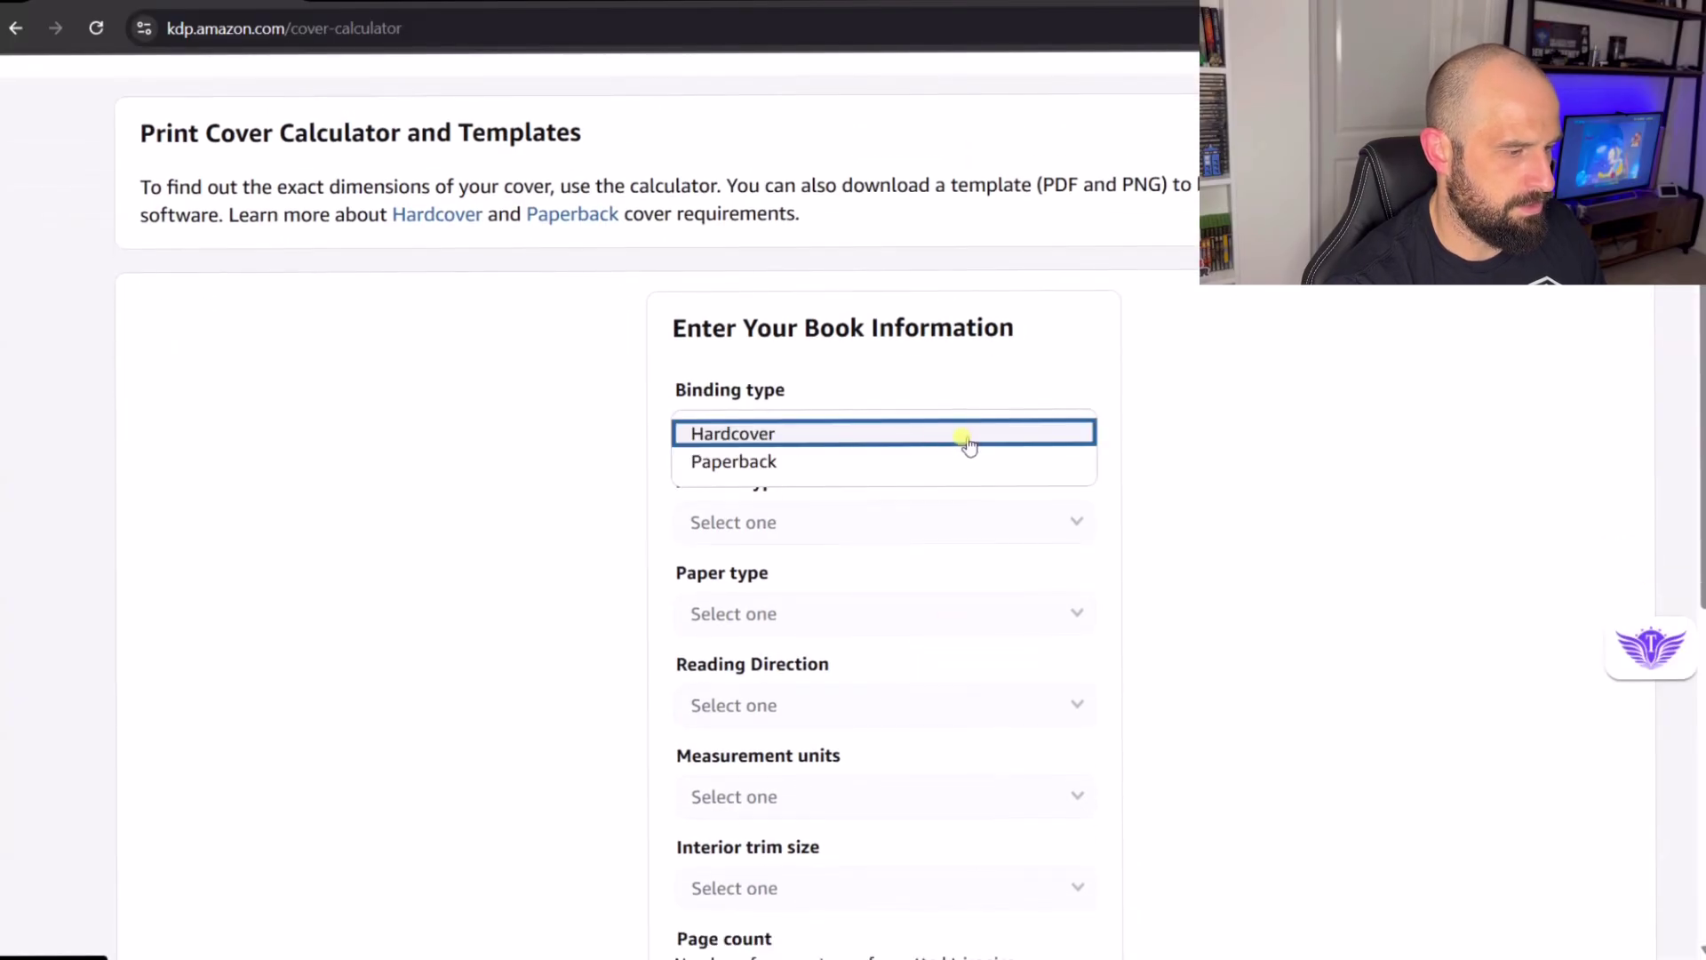
pyautogui.click(888, 462)
pyautogui.click(949, 533)
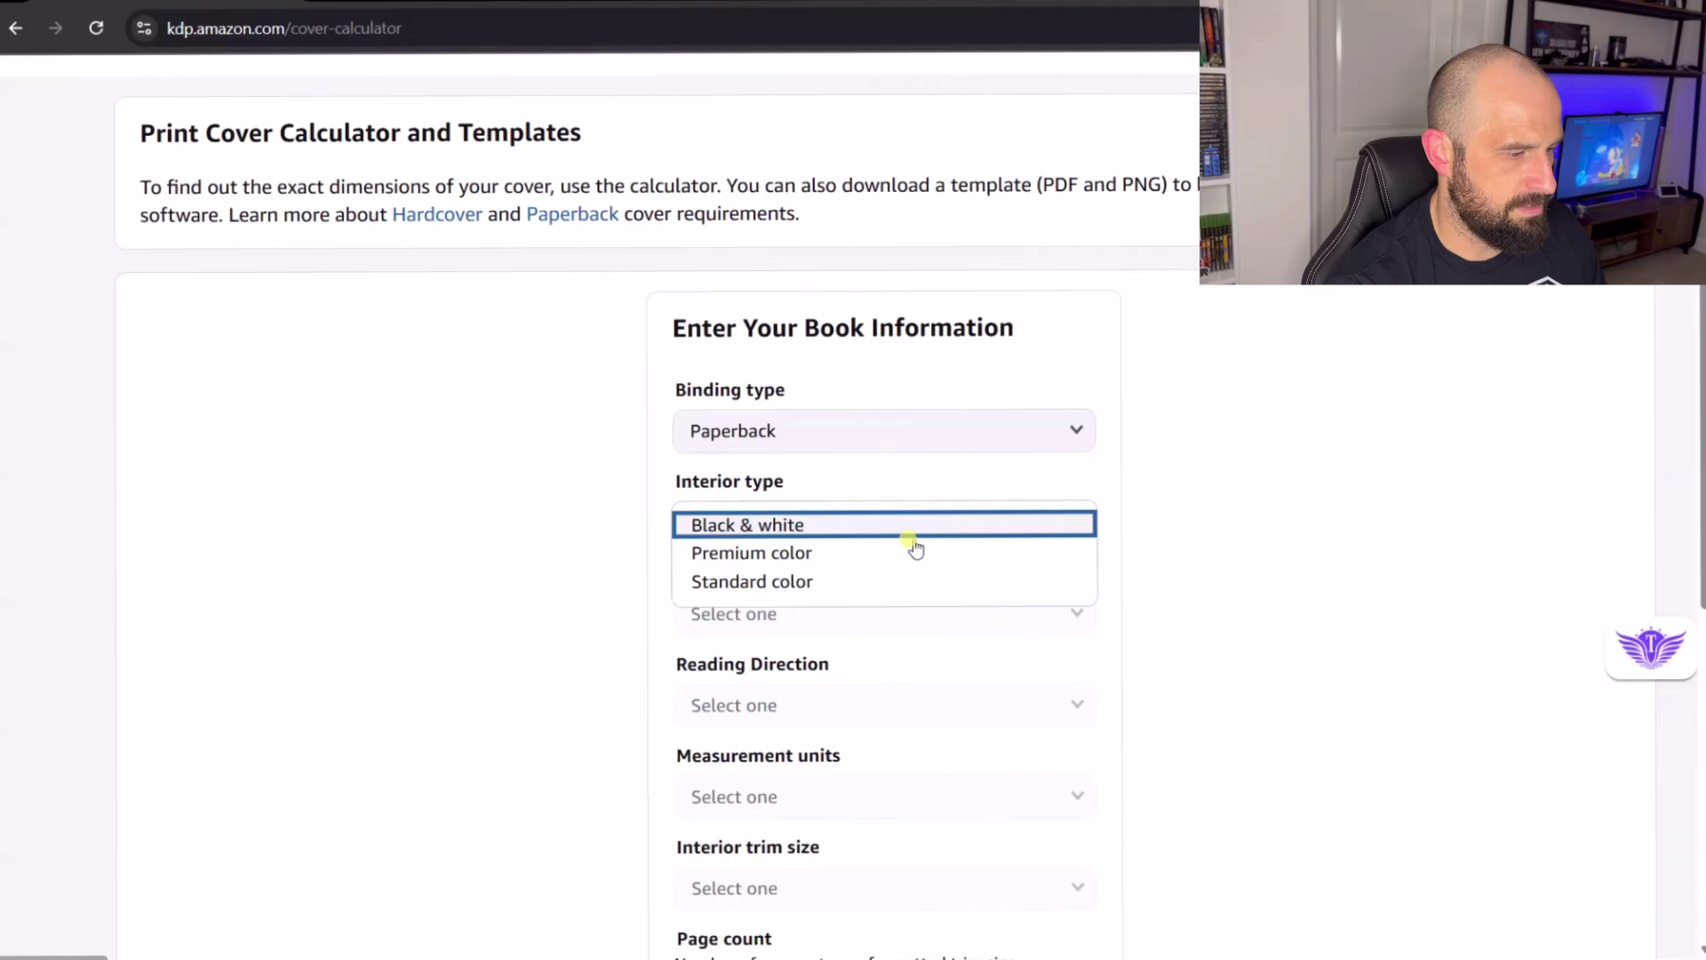
pyautogui.click(838, 530)
pyautogui.click(956, 625)
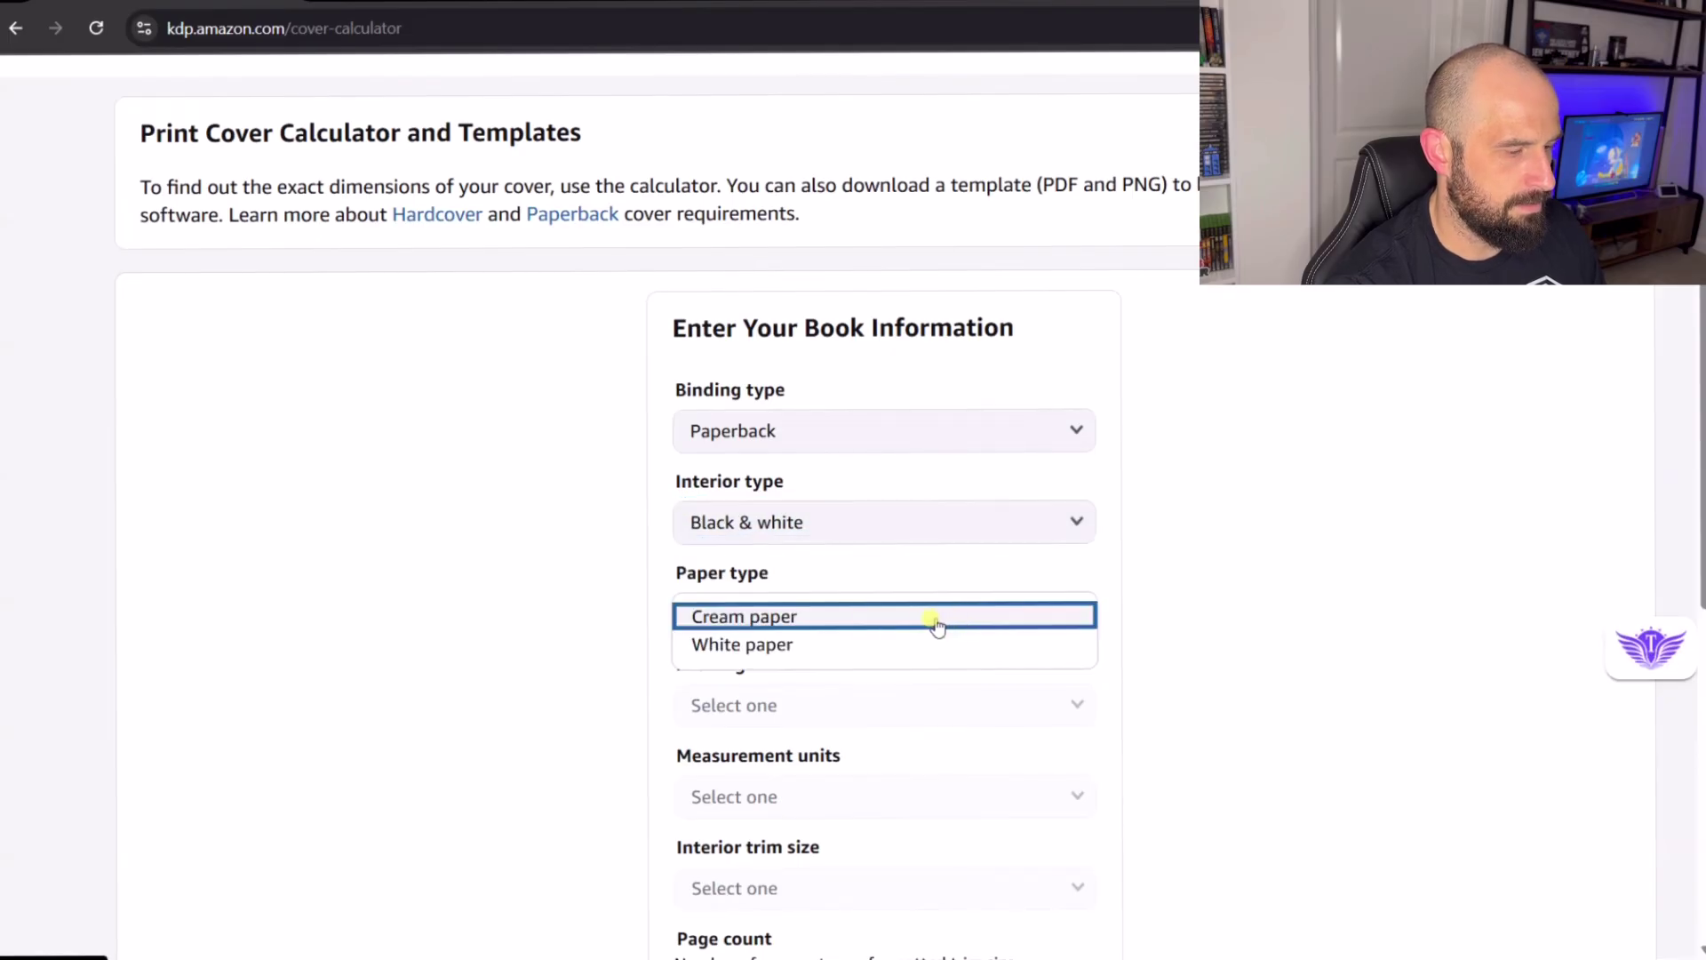
pyautogui.click(849, 652)
pyautogui.scroll(-1, 929, 668)
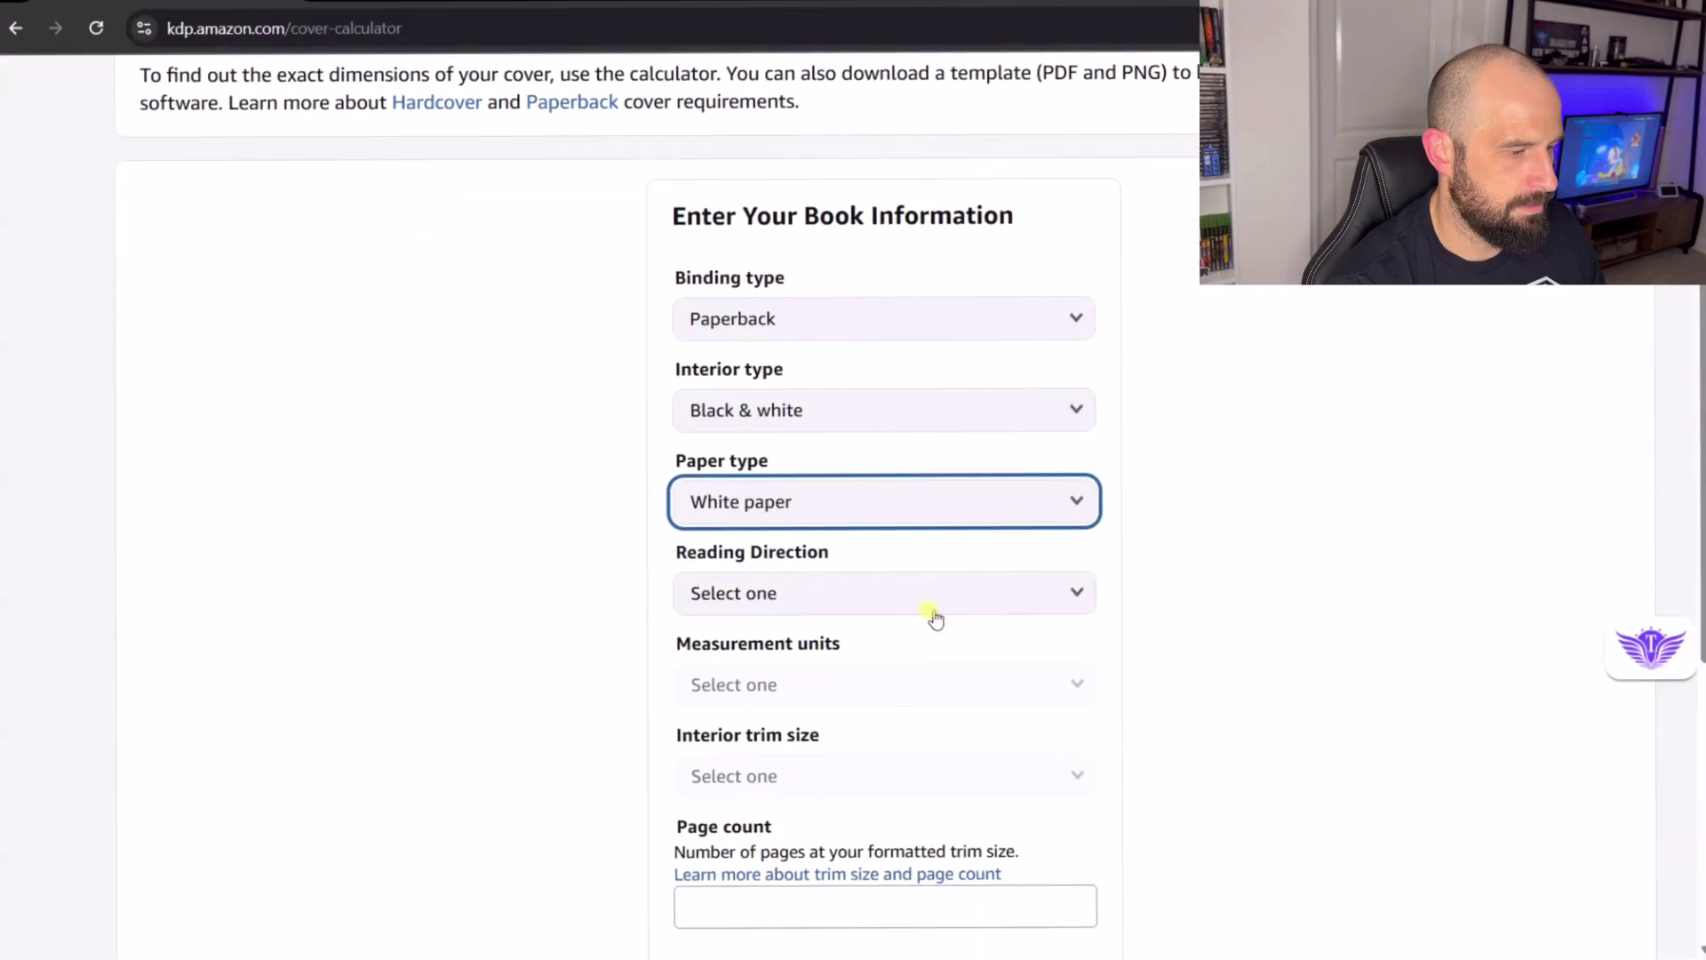
pyautogui.click(933, 604)
pyautogui.click(904, 597)
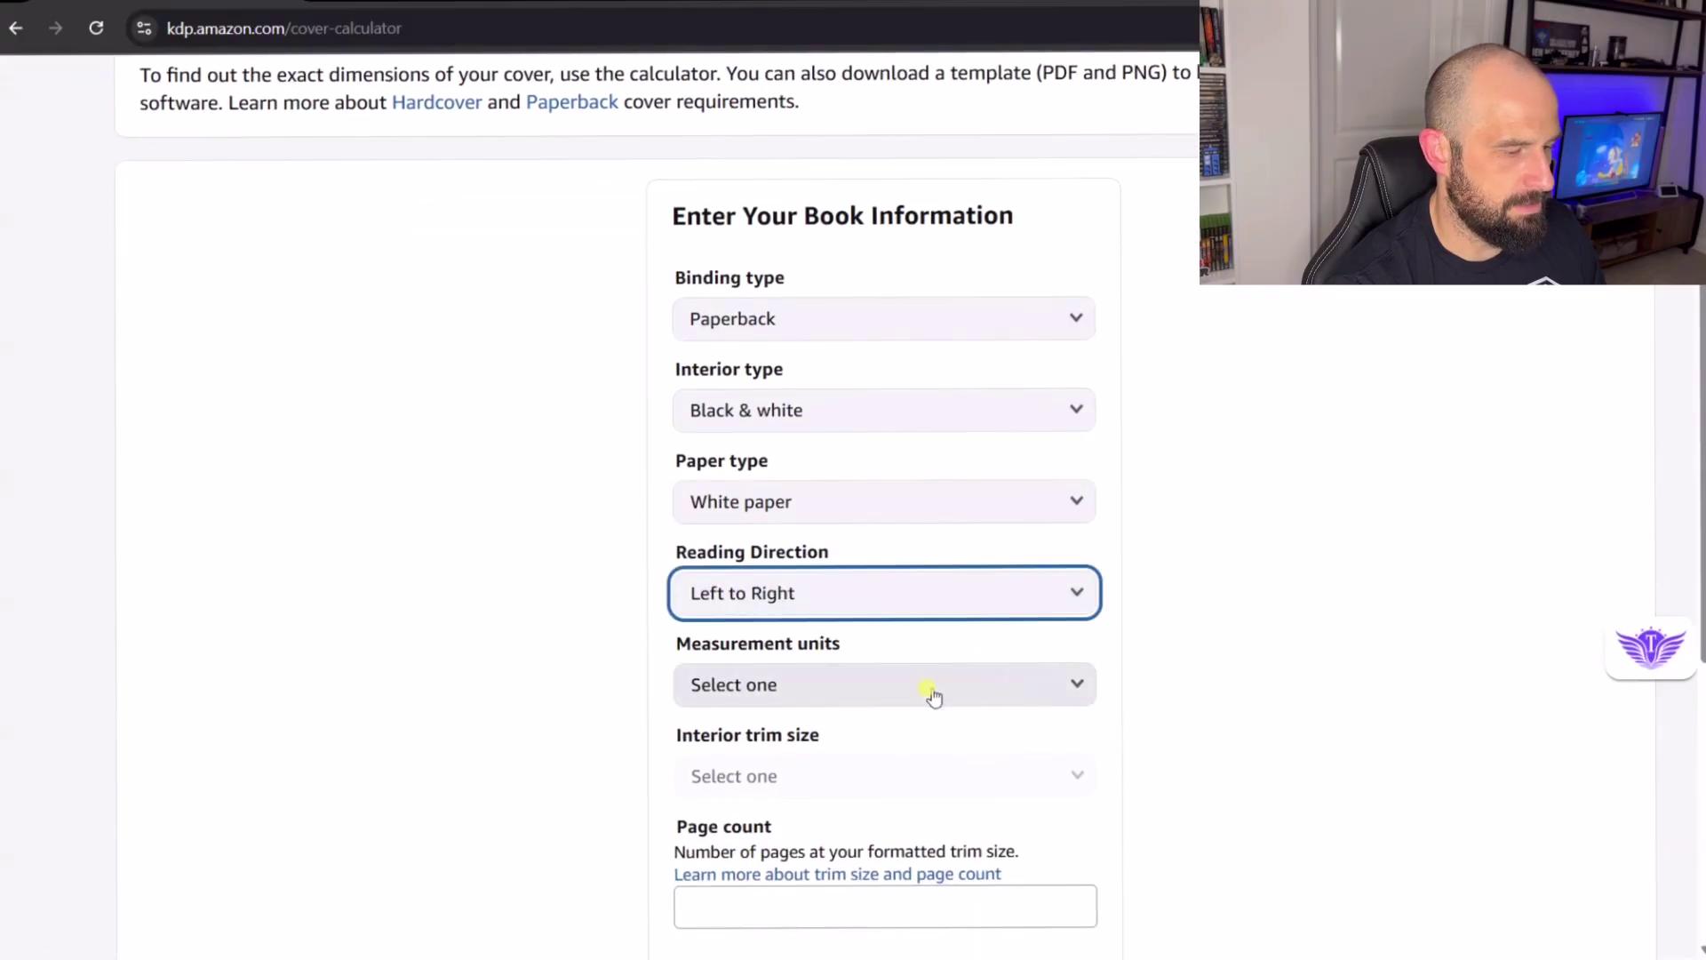
pyautogui.click(930, 688)
pyautogui.click(1010, 689)
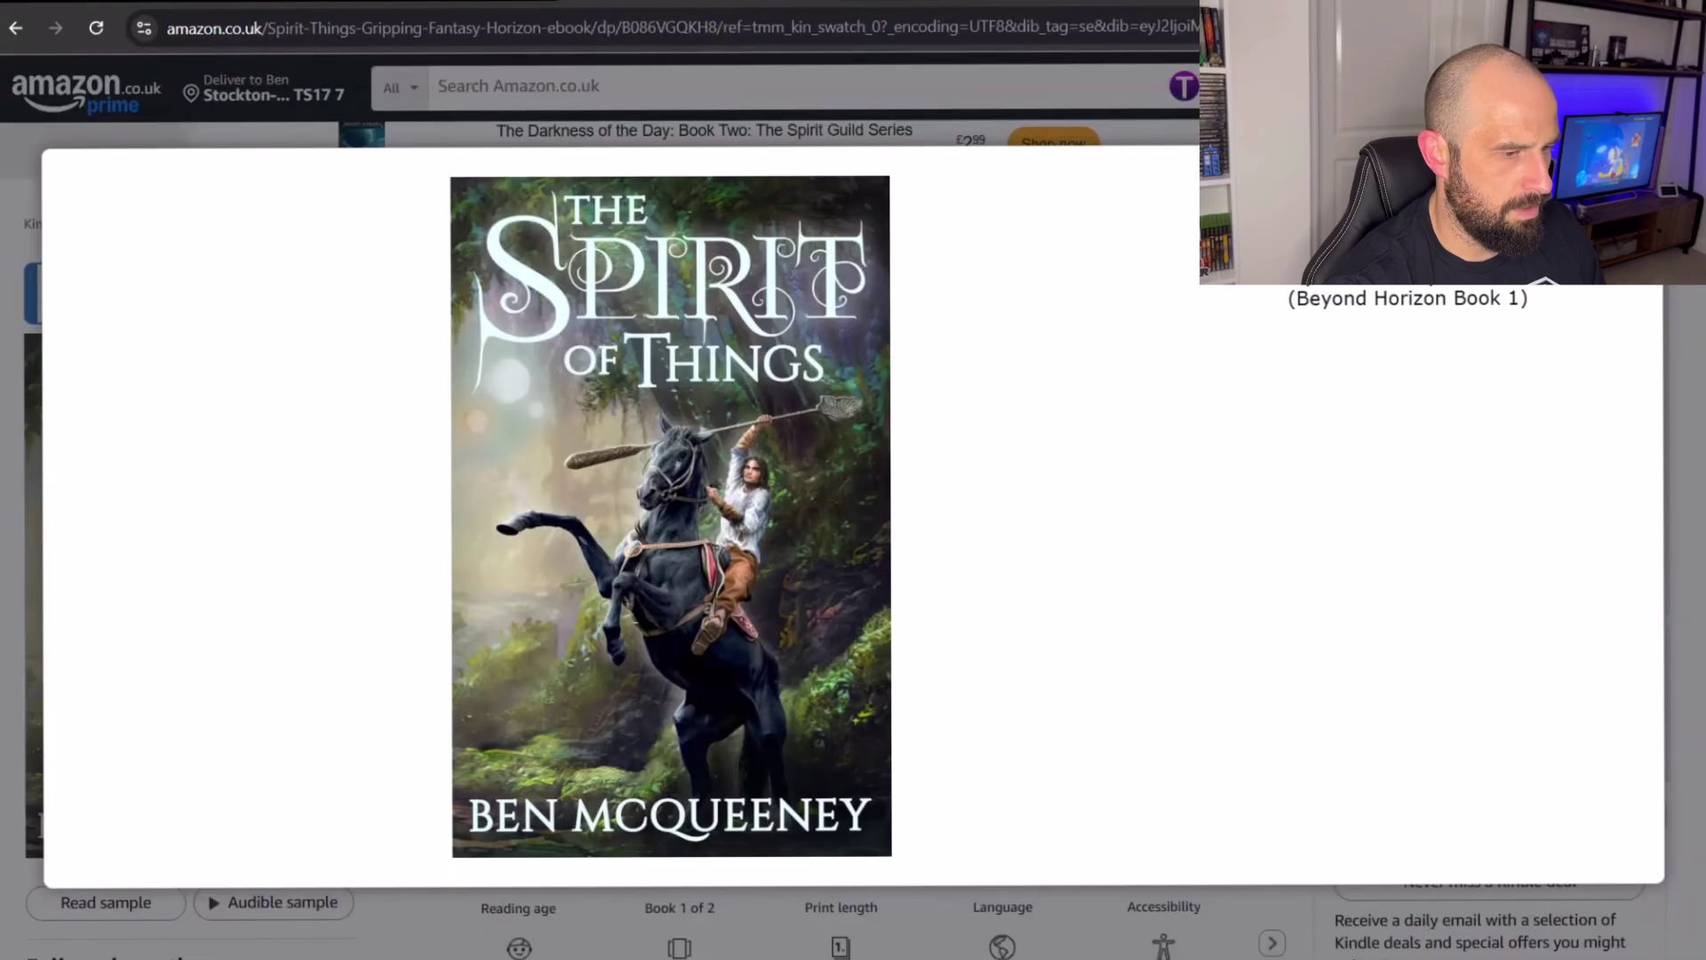
# Step: Keep the 127 x 203.2 mm trim size and enter a page count of 312
pyautogui.press('Escape')
pyautogui.scroll(-4, 889, 444)
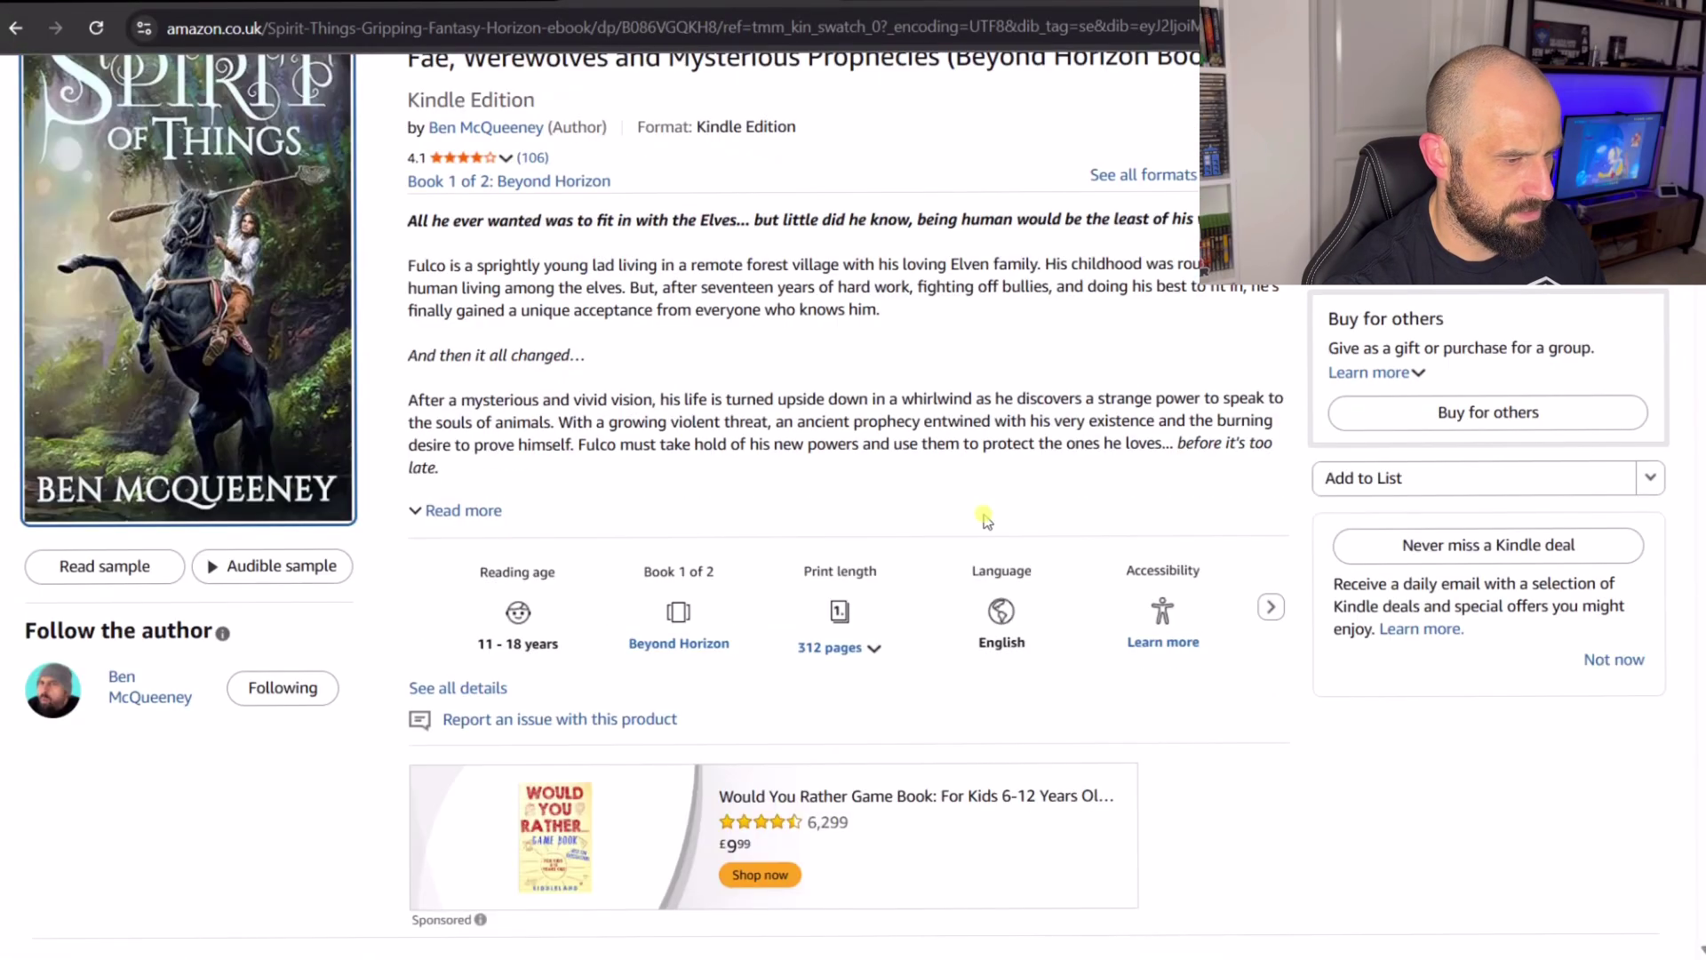
pyautogui.click(1270, 607)
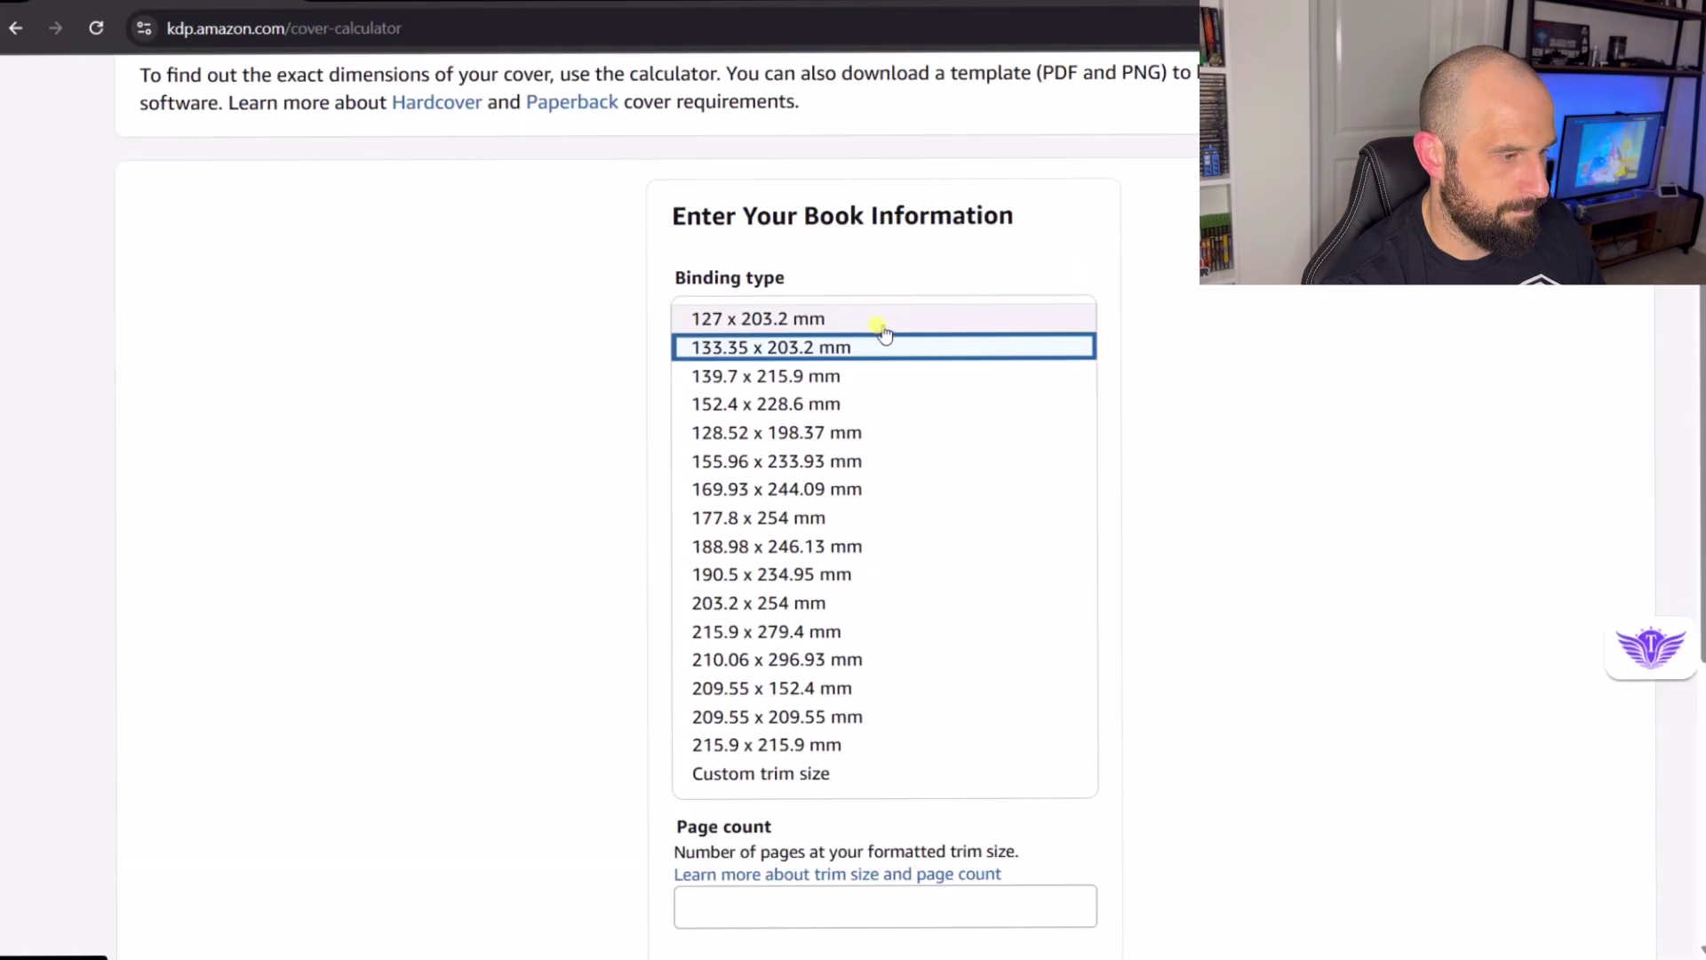
pyautogui.press('Escape')
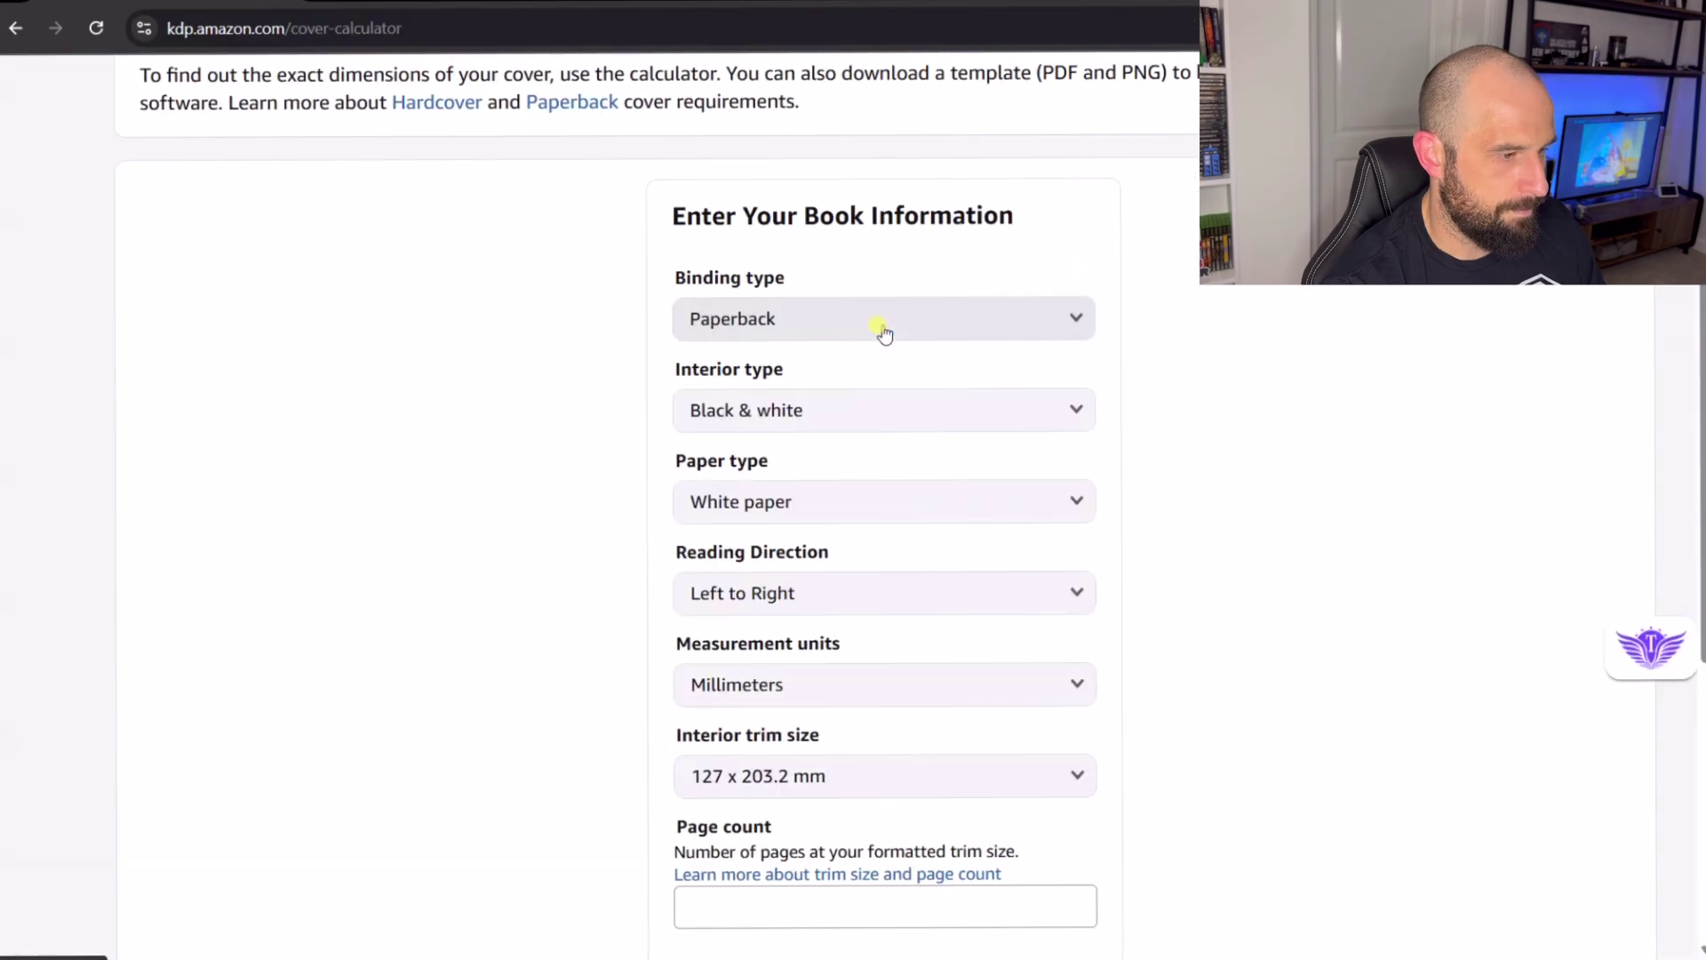
pyautogui.scroll(-1, 1244, 676)
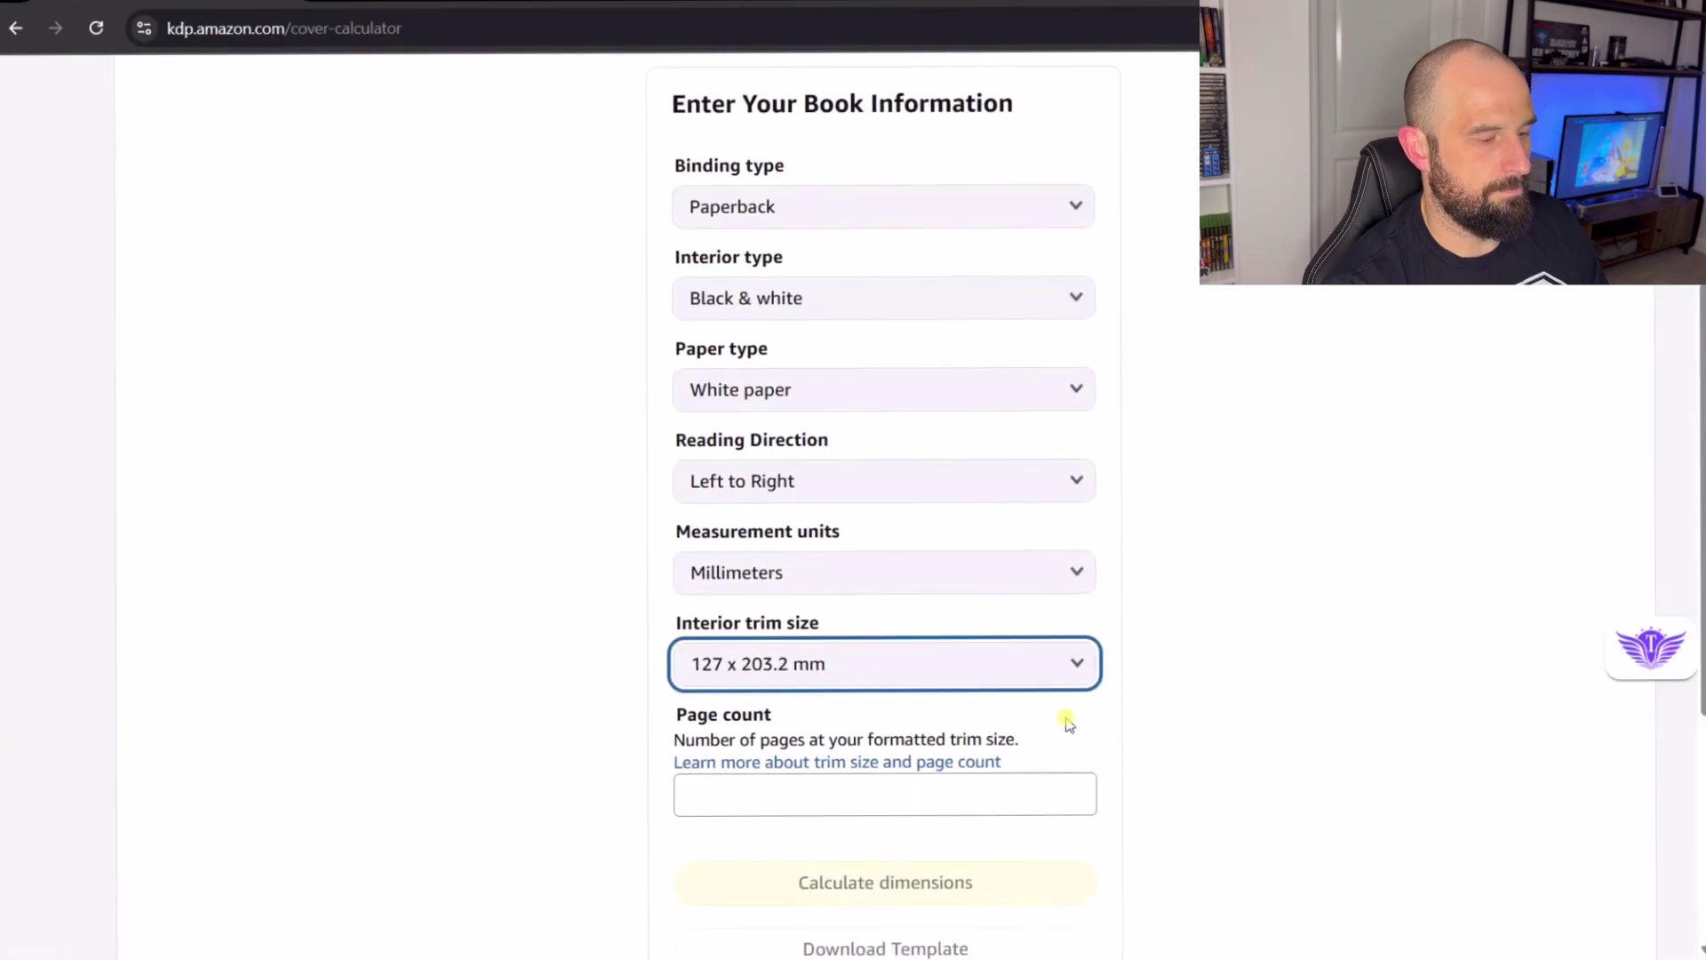
pyautogui.click(842, 799)
pyautogui.write('31')
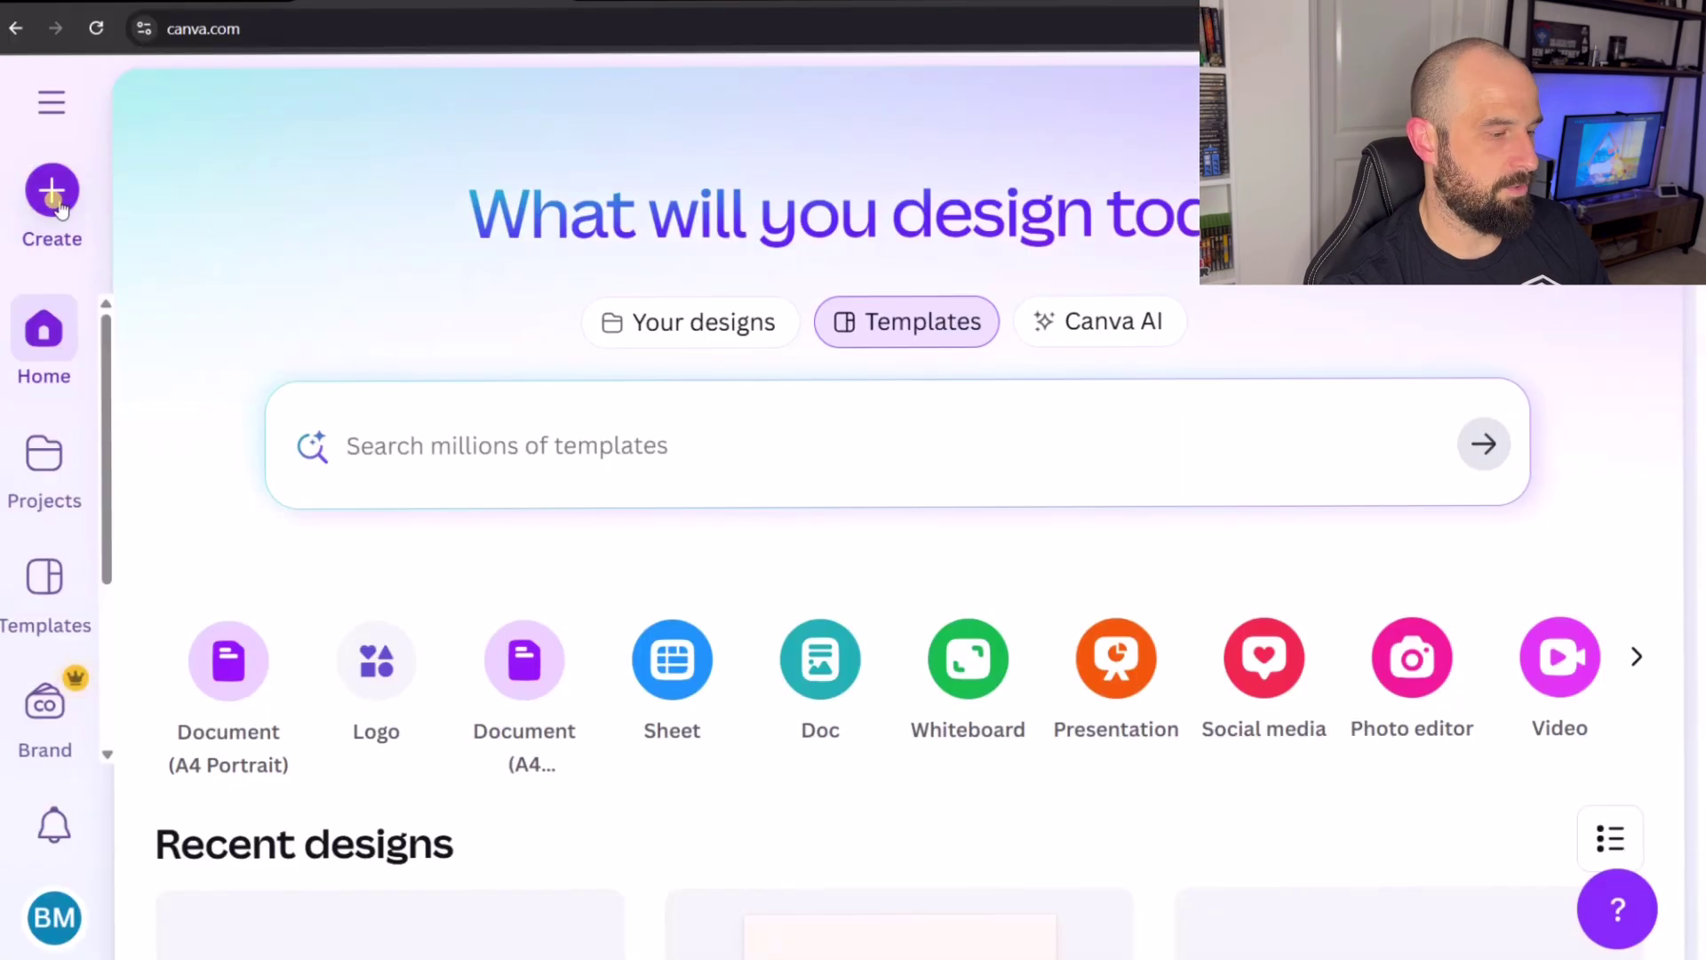
# Step: Create a custom-size design in inches, width 10.953 and height 8.250
pyautogui.click(55, 195)
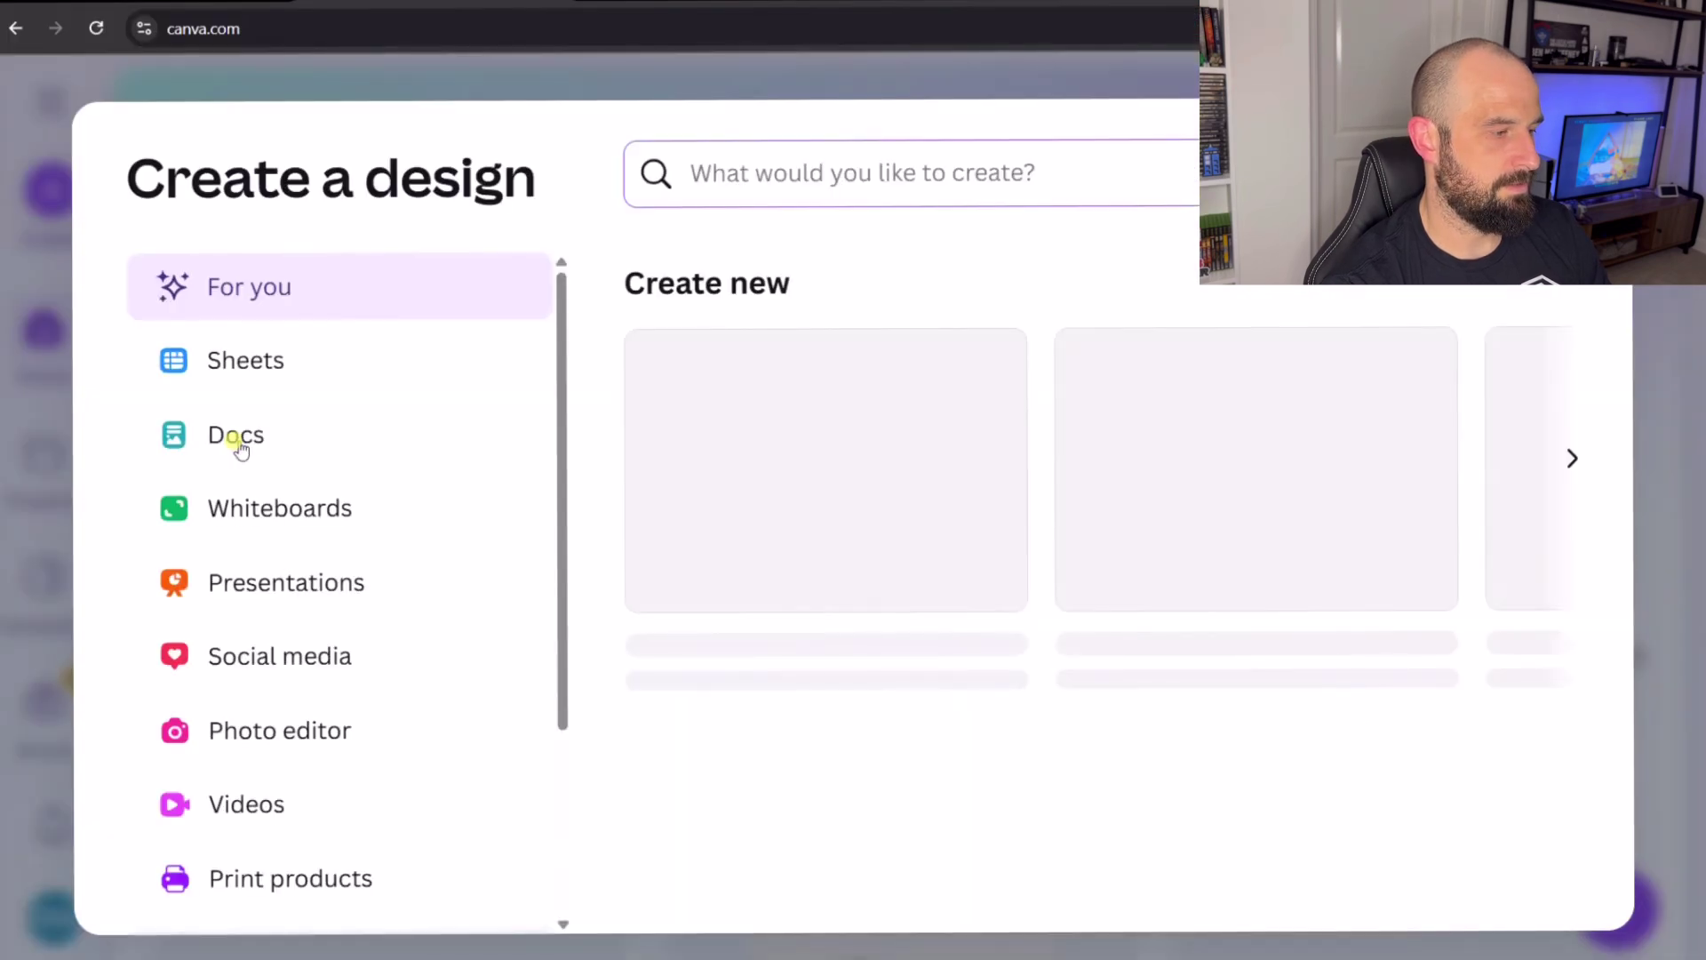
pyautogui.scroll(-3, 342, 769)
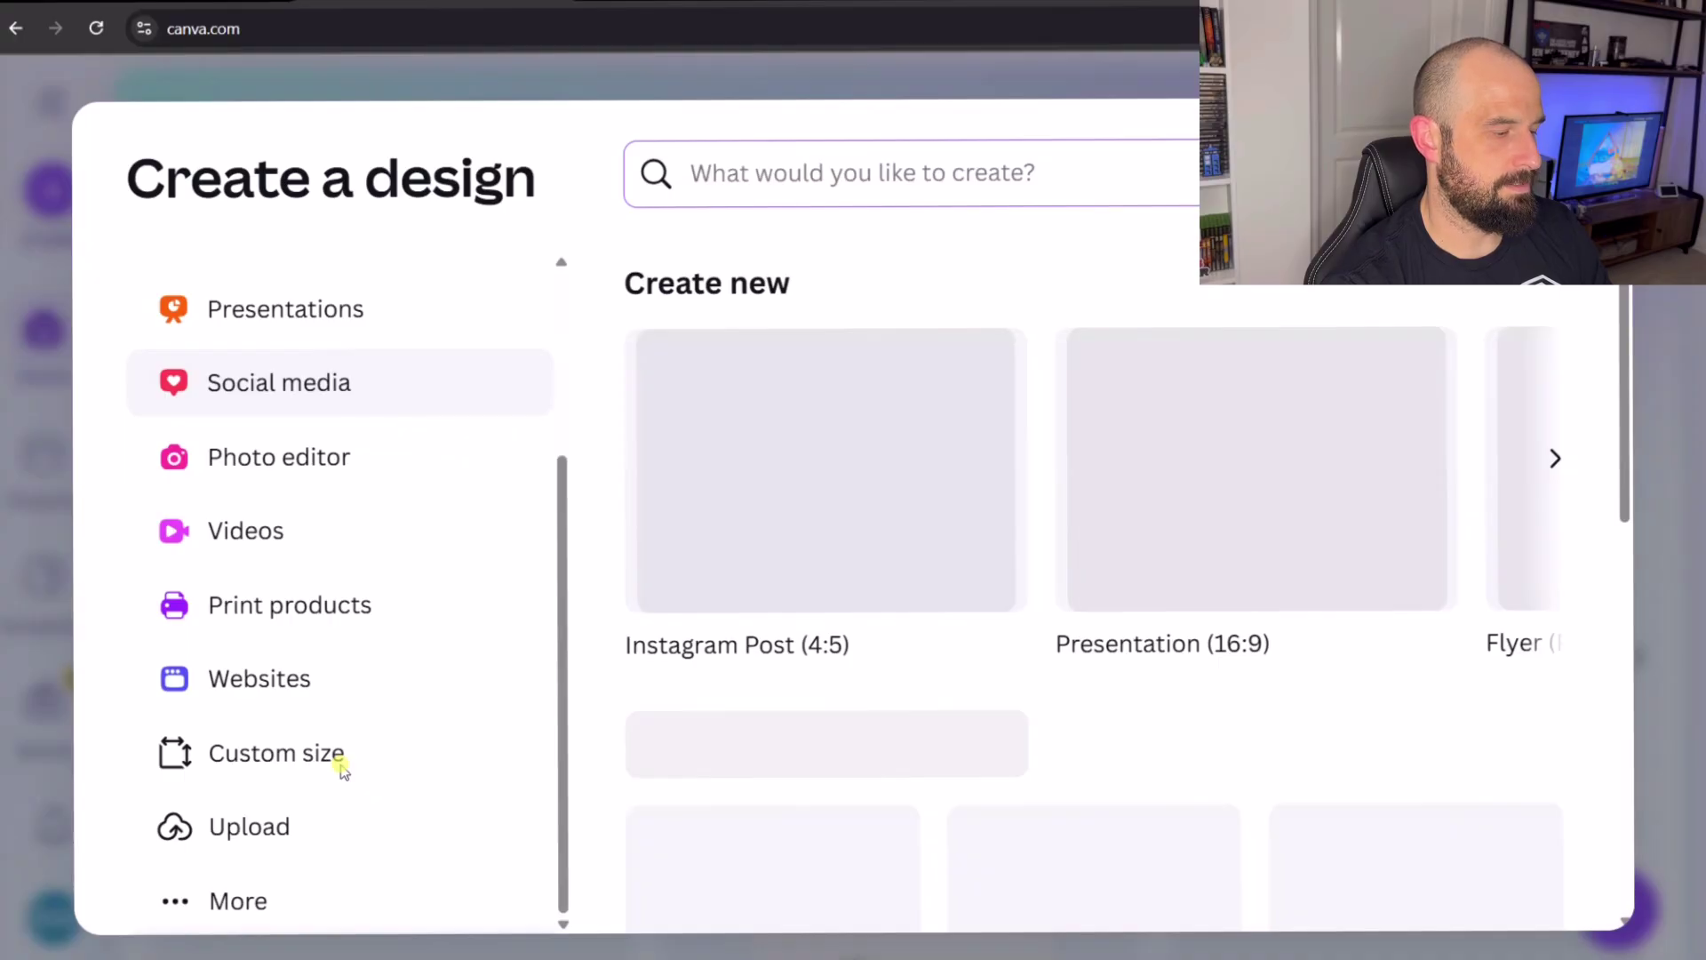
pyautogui.click(342, 766)
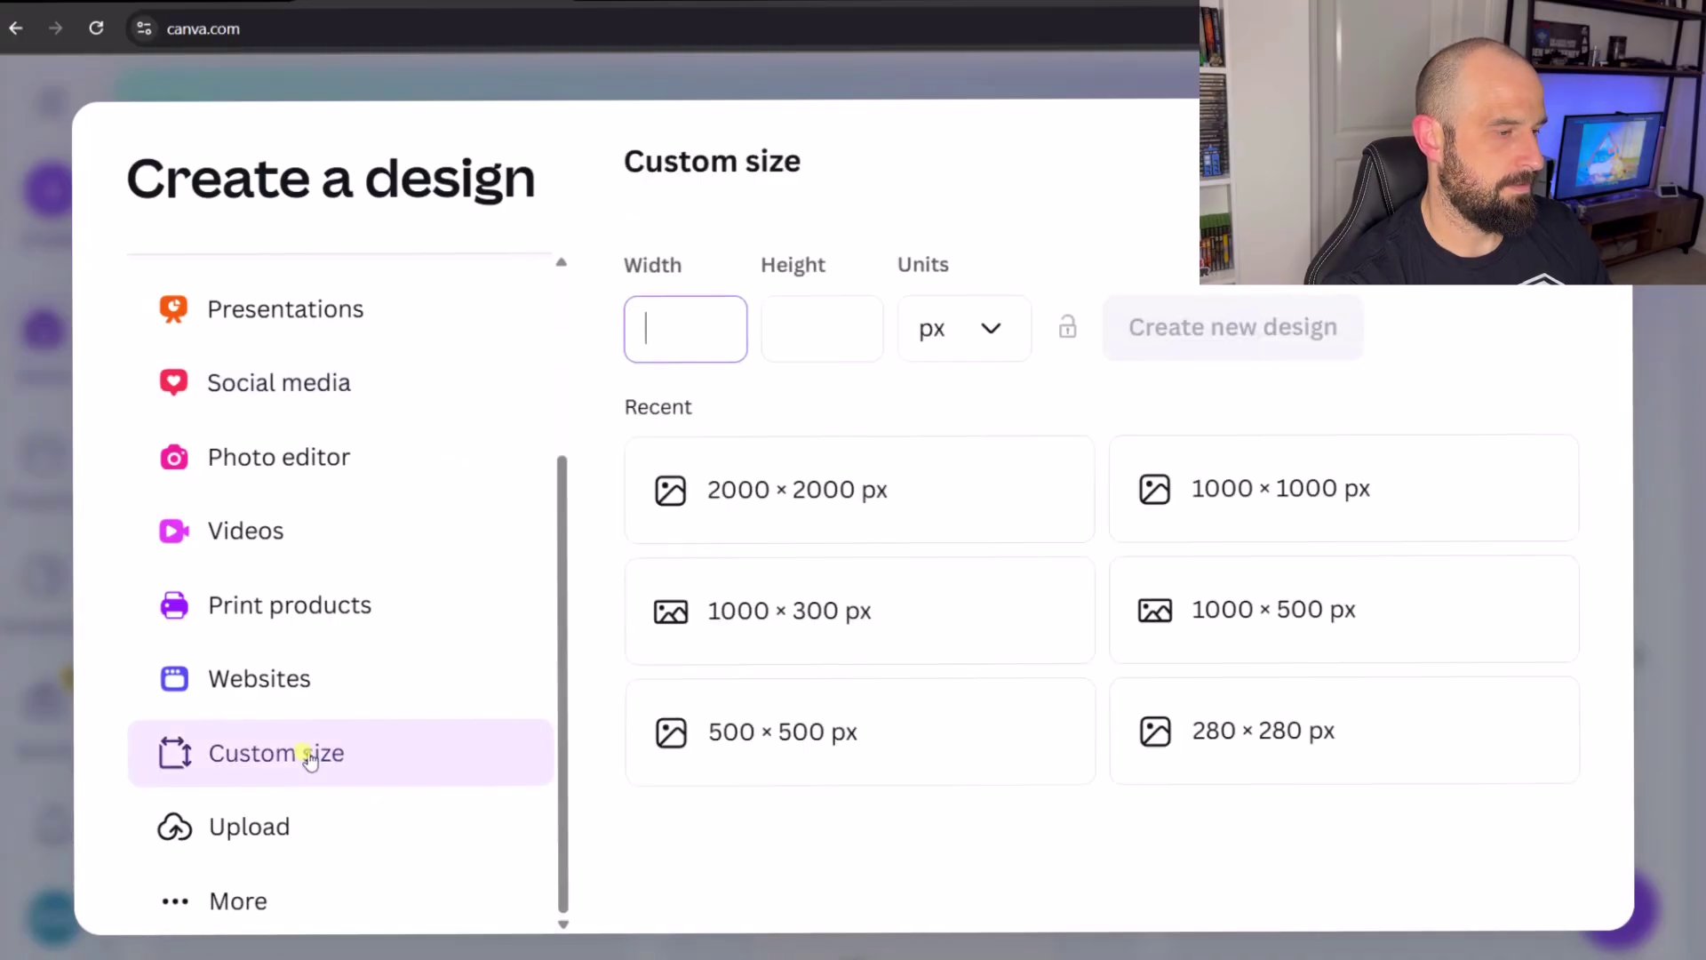
pyautogui.click(993, 344)
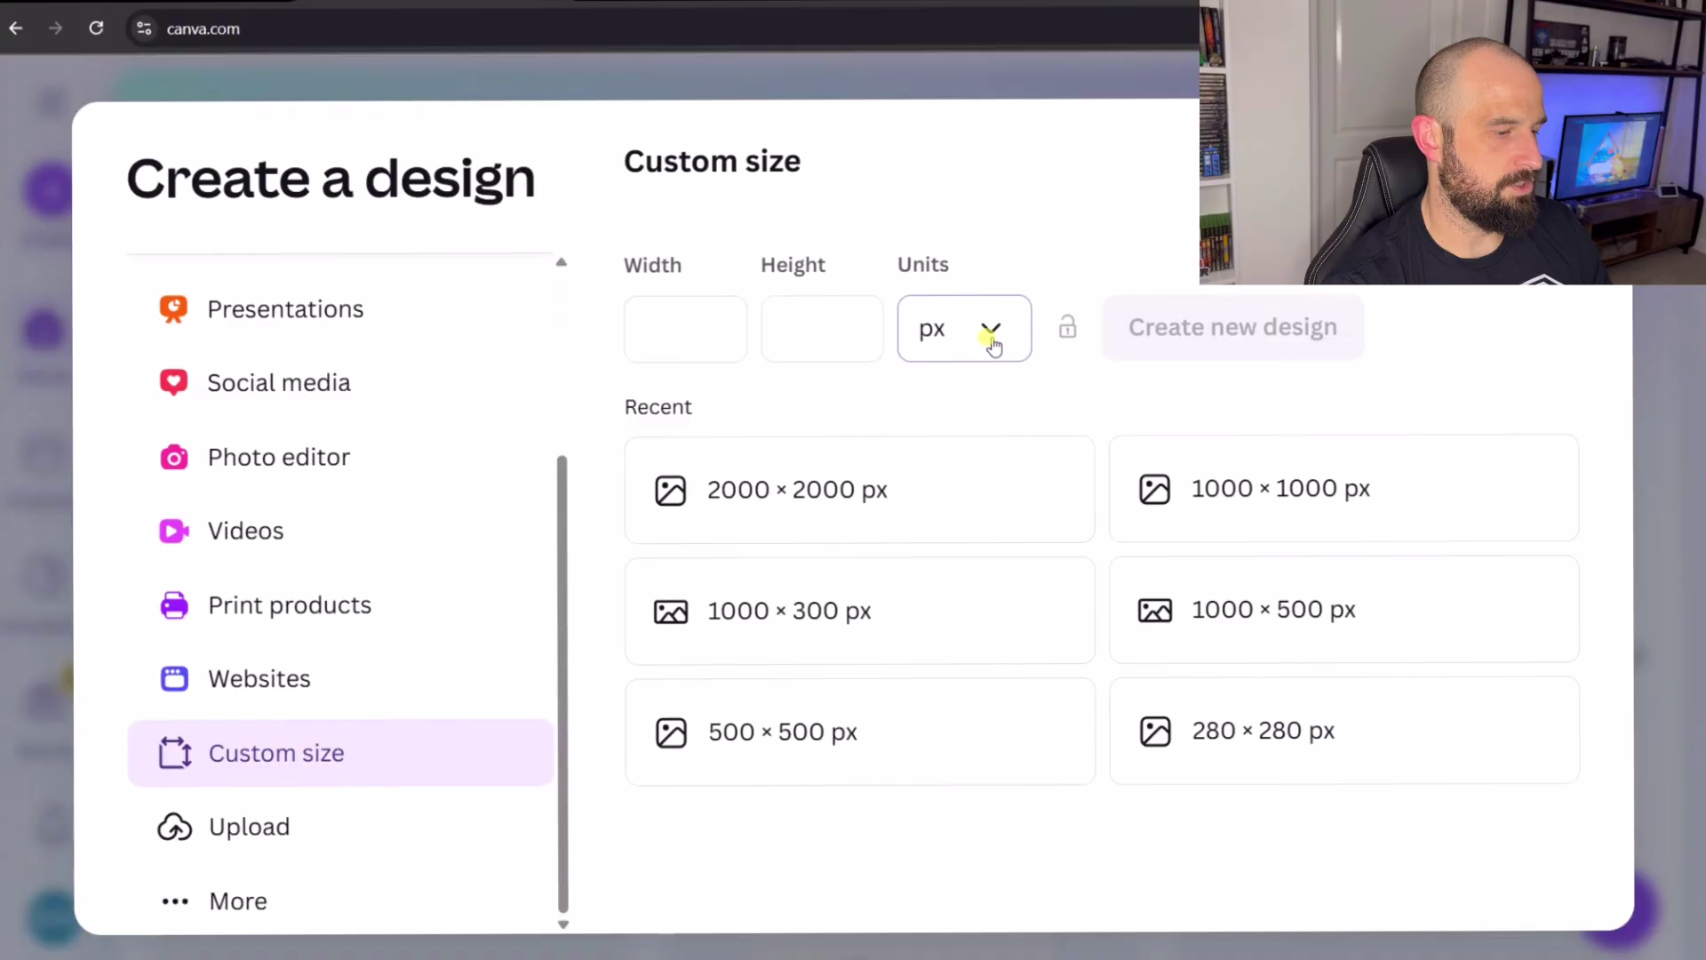
pyautogui.press('Down')
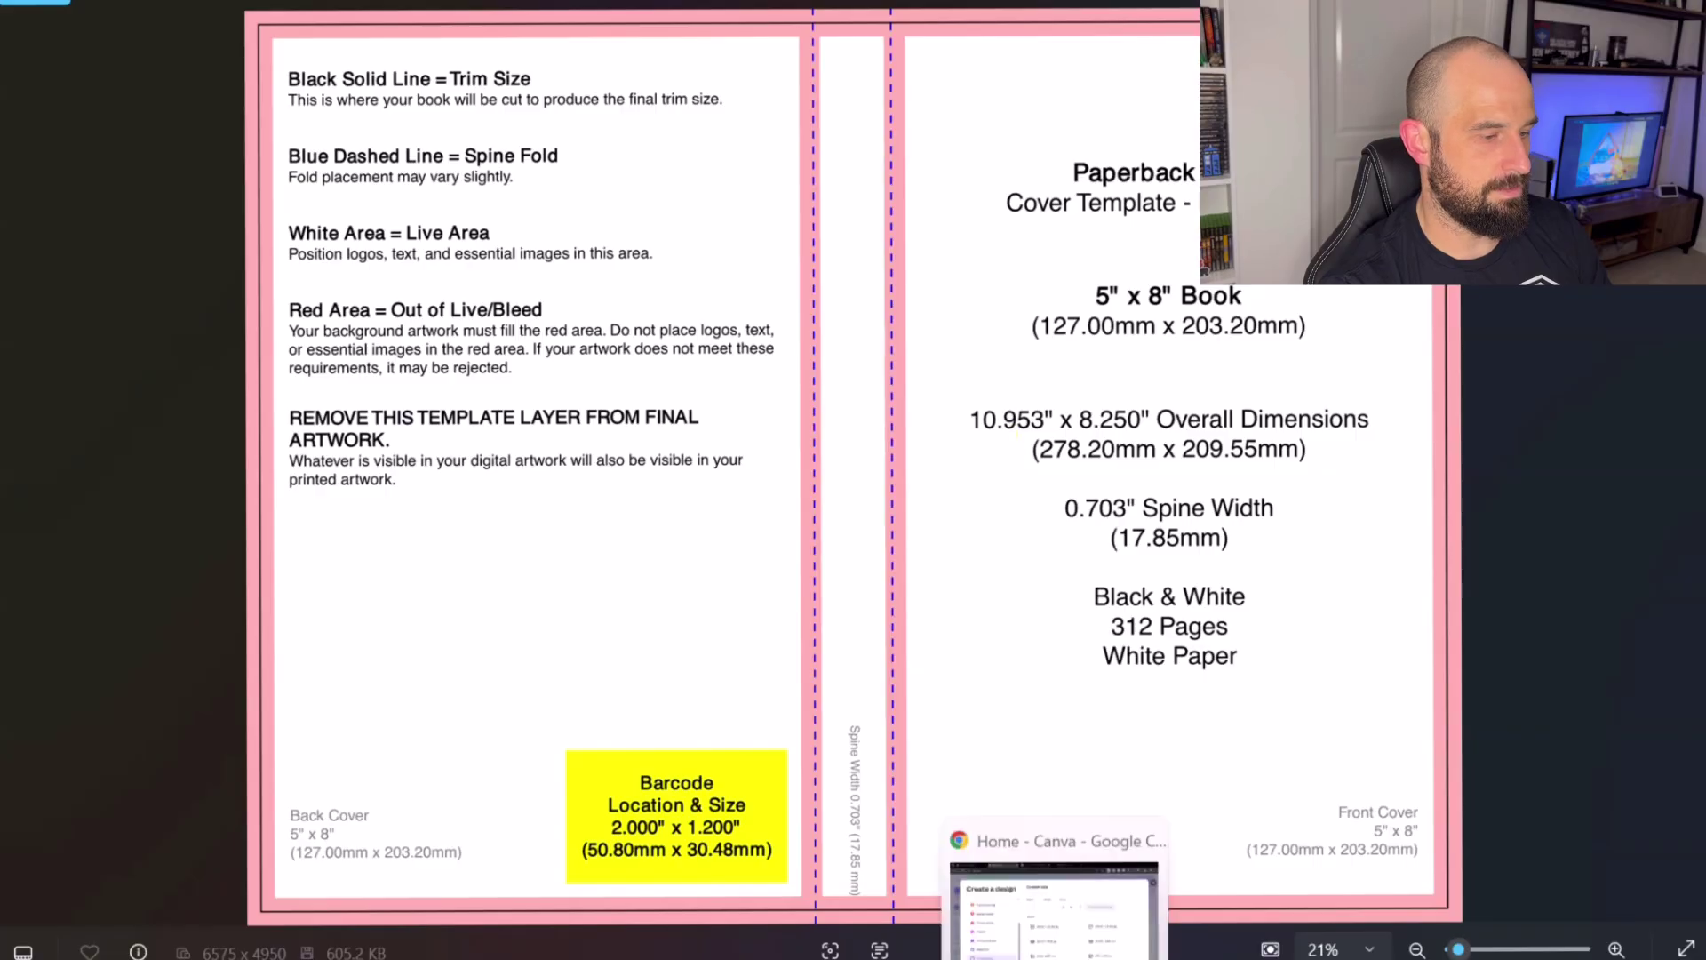
pyautogui.click(1067, 944)
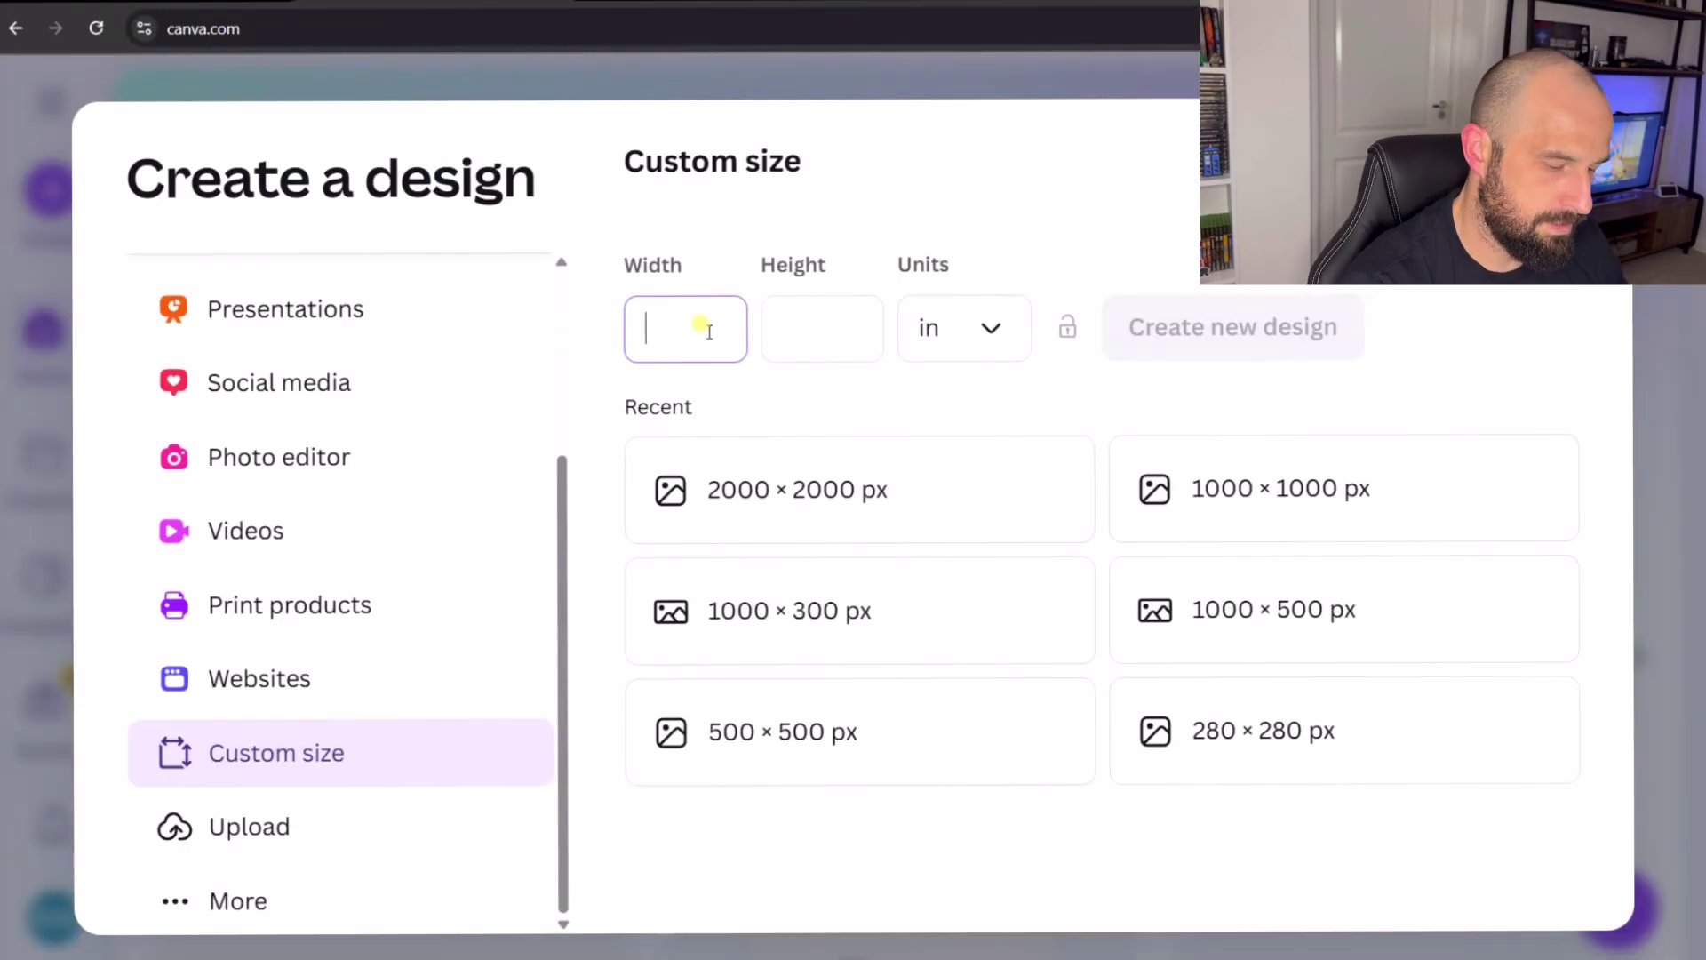
pyautogui.write('10.')
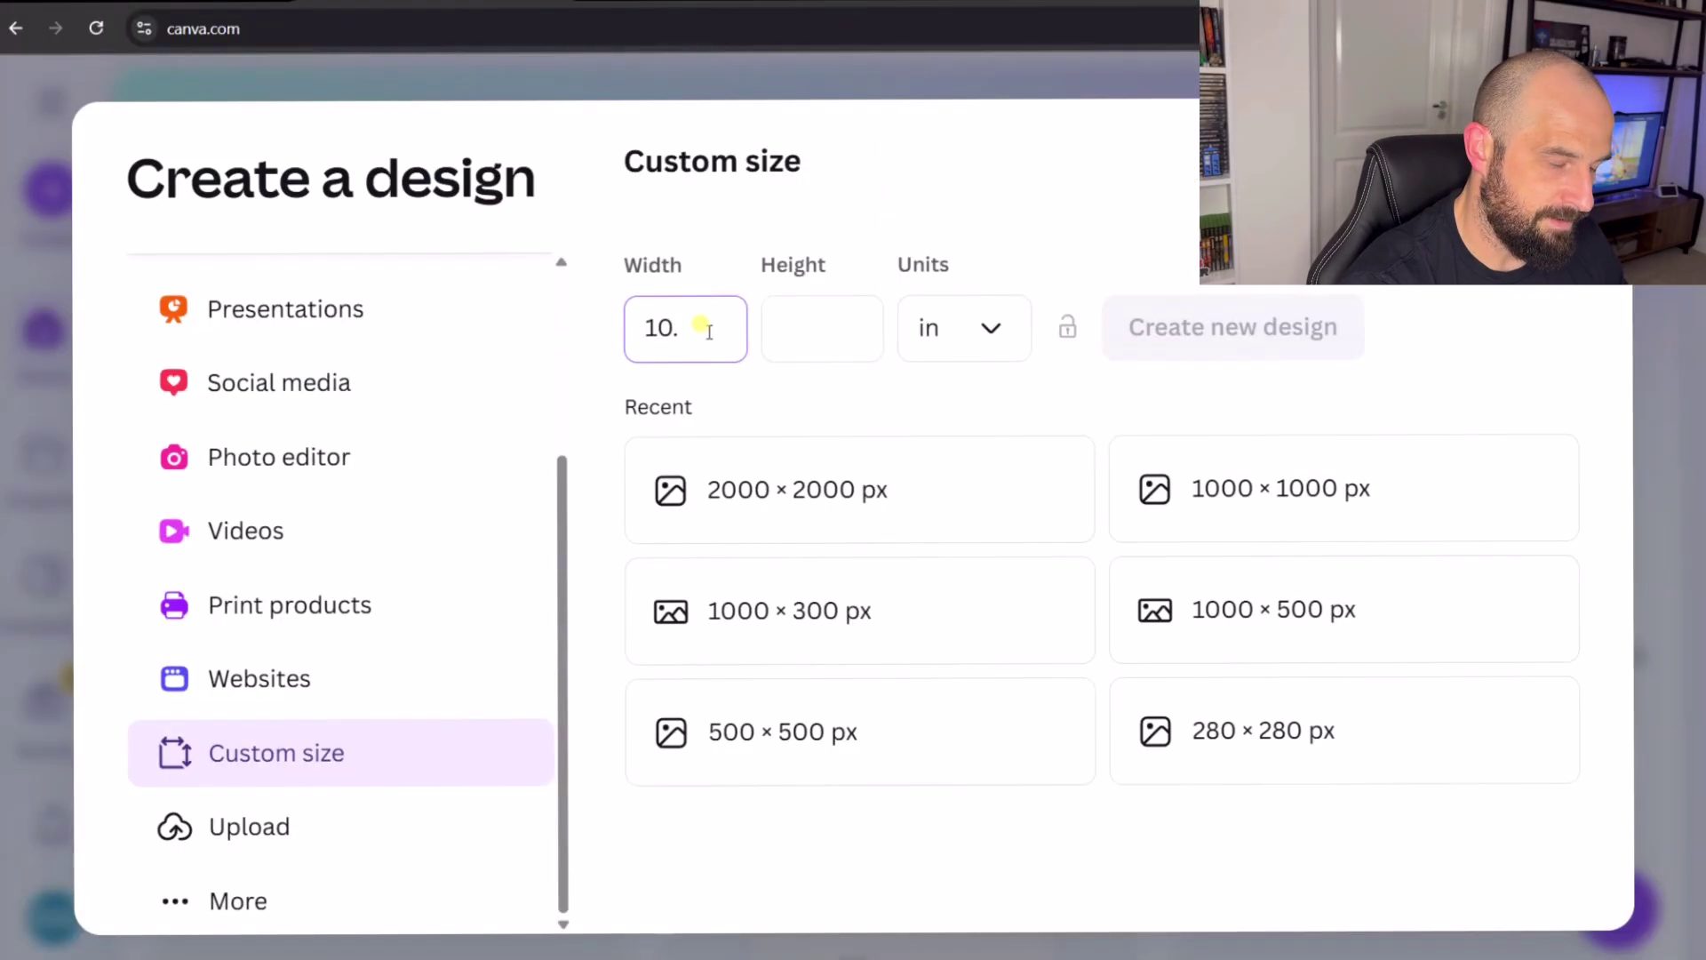
pyautogui.write('953')
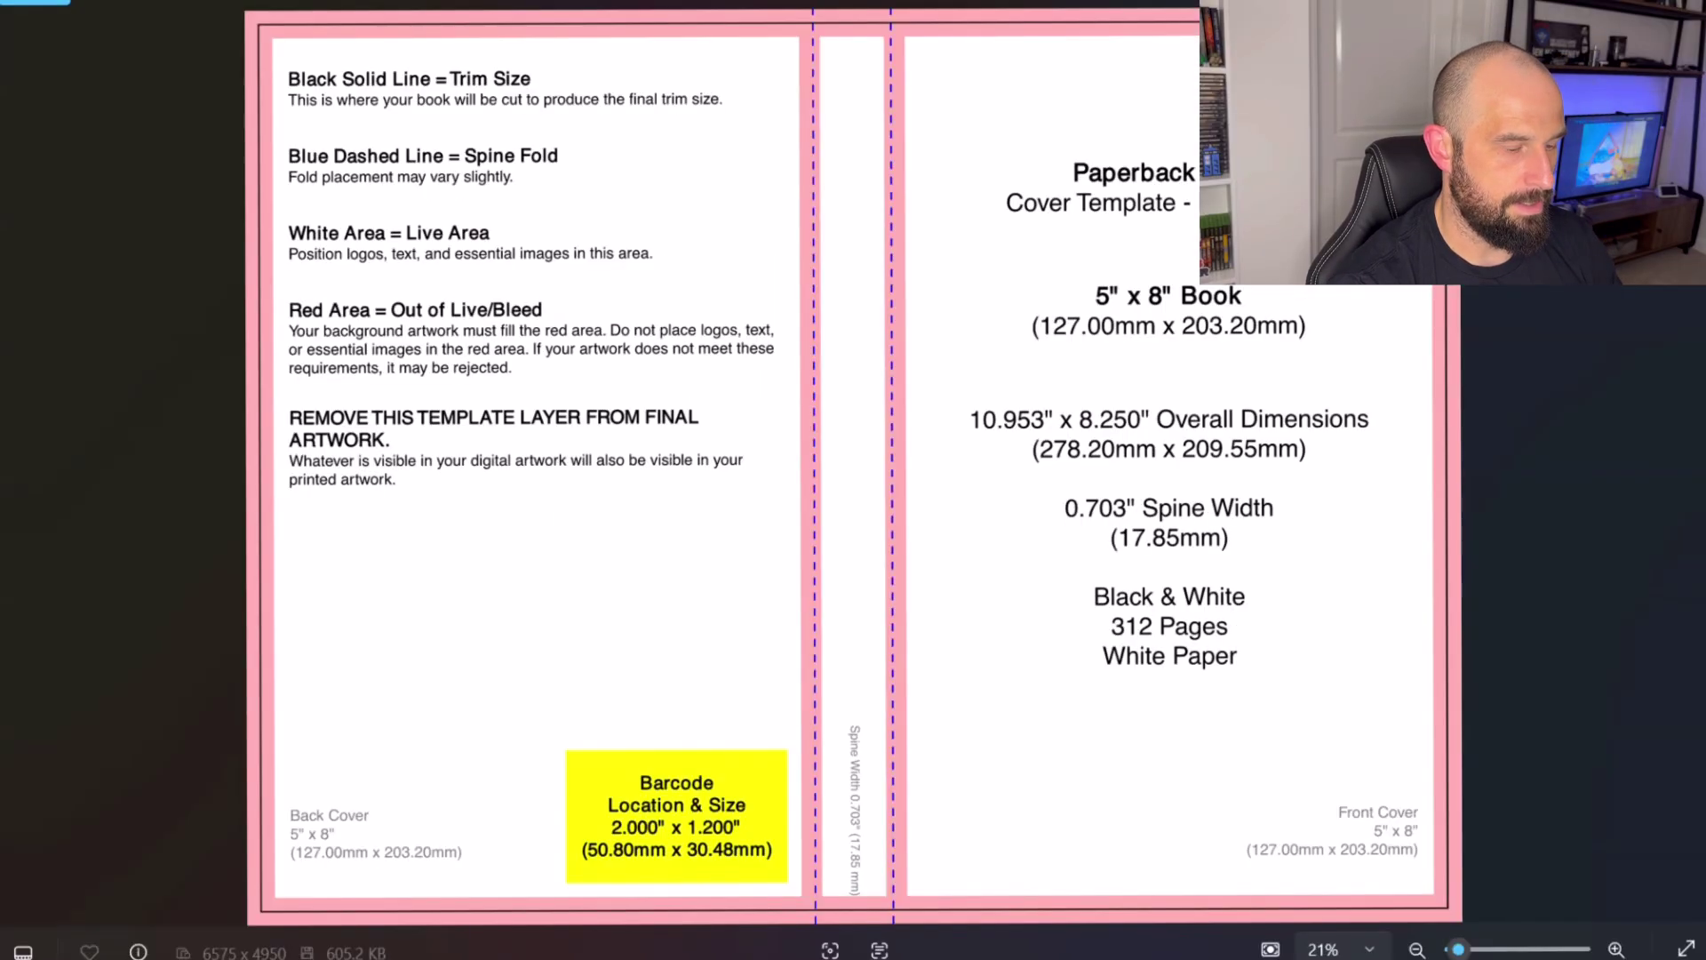
pyautogui.click(813, 325)
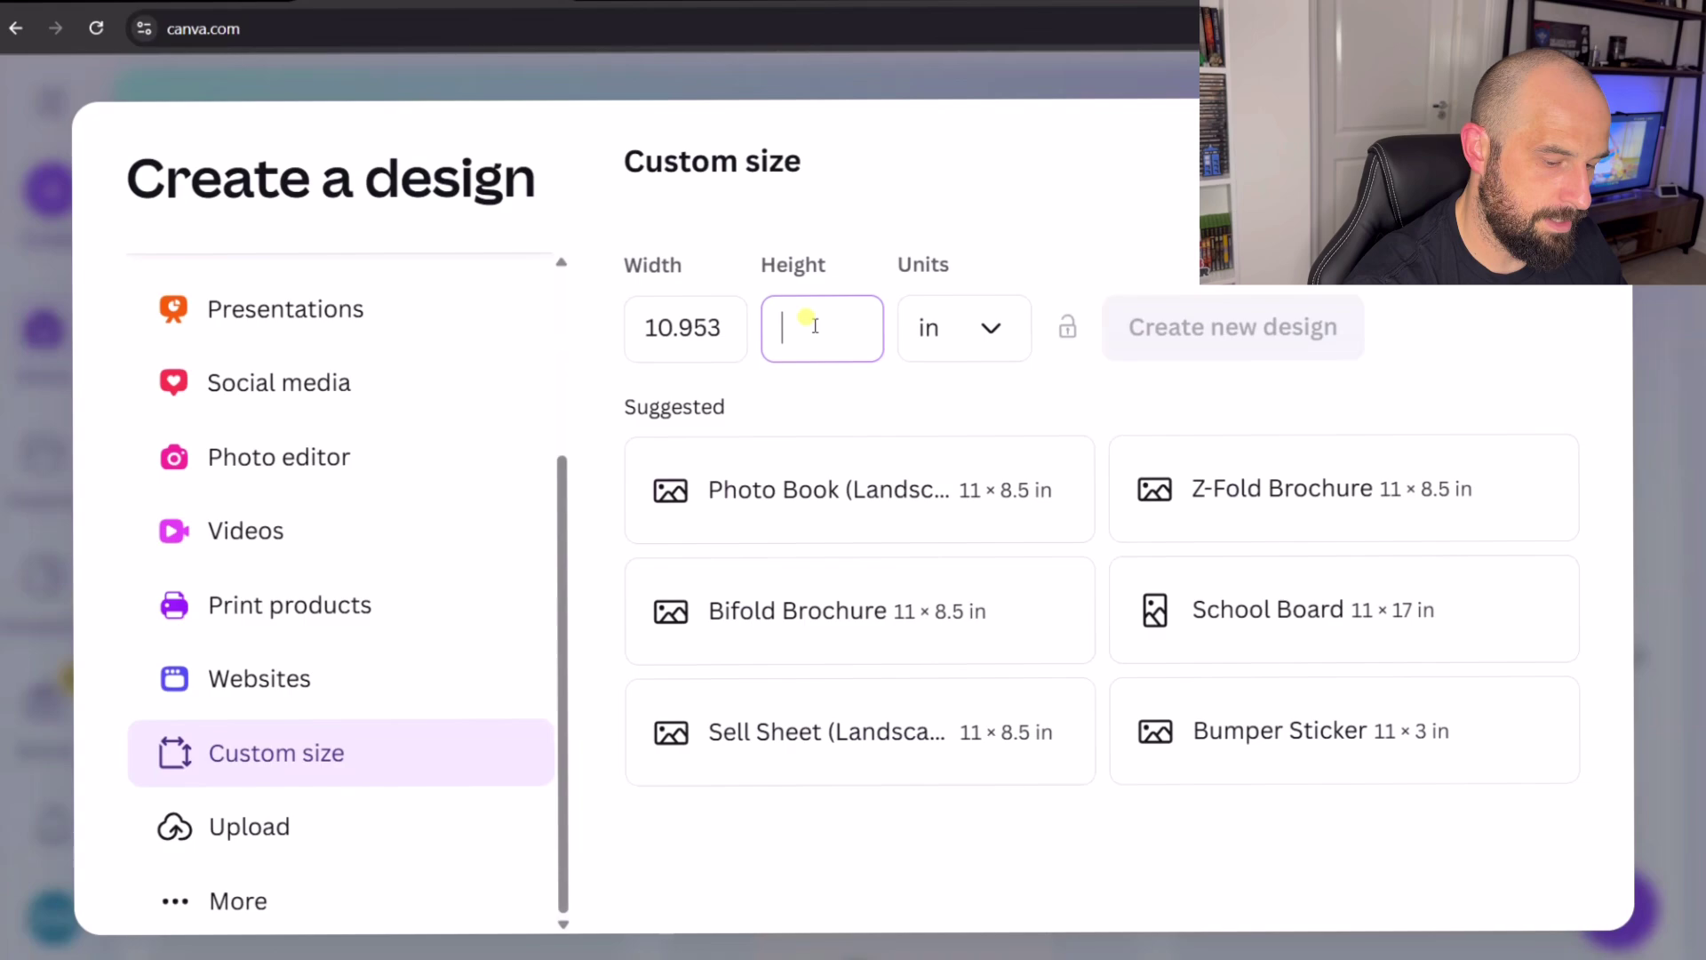
pyautogui.write('8')
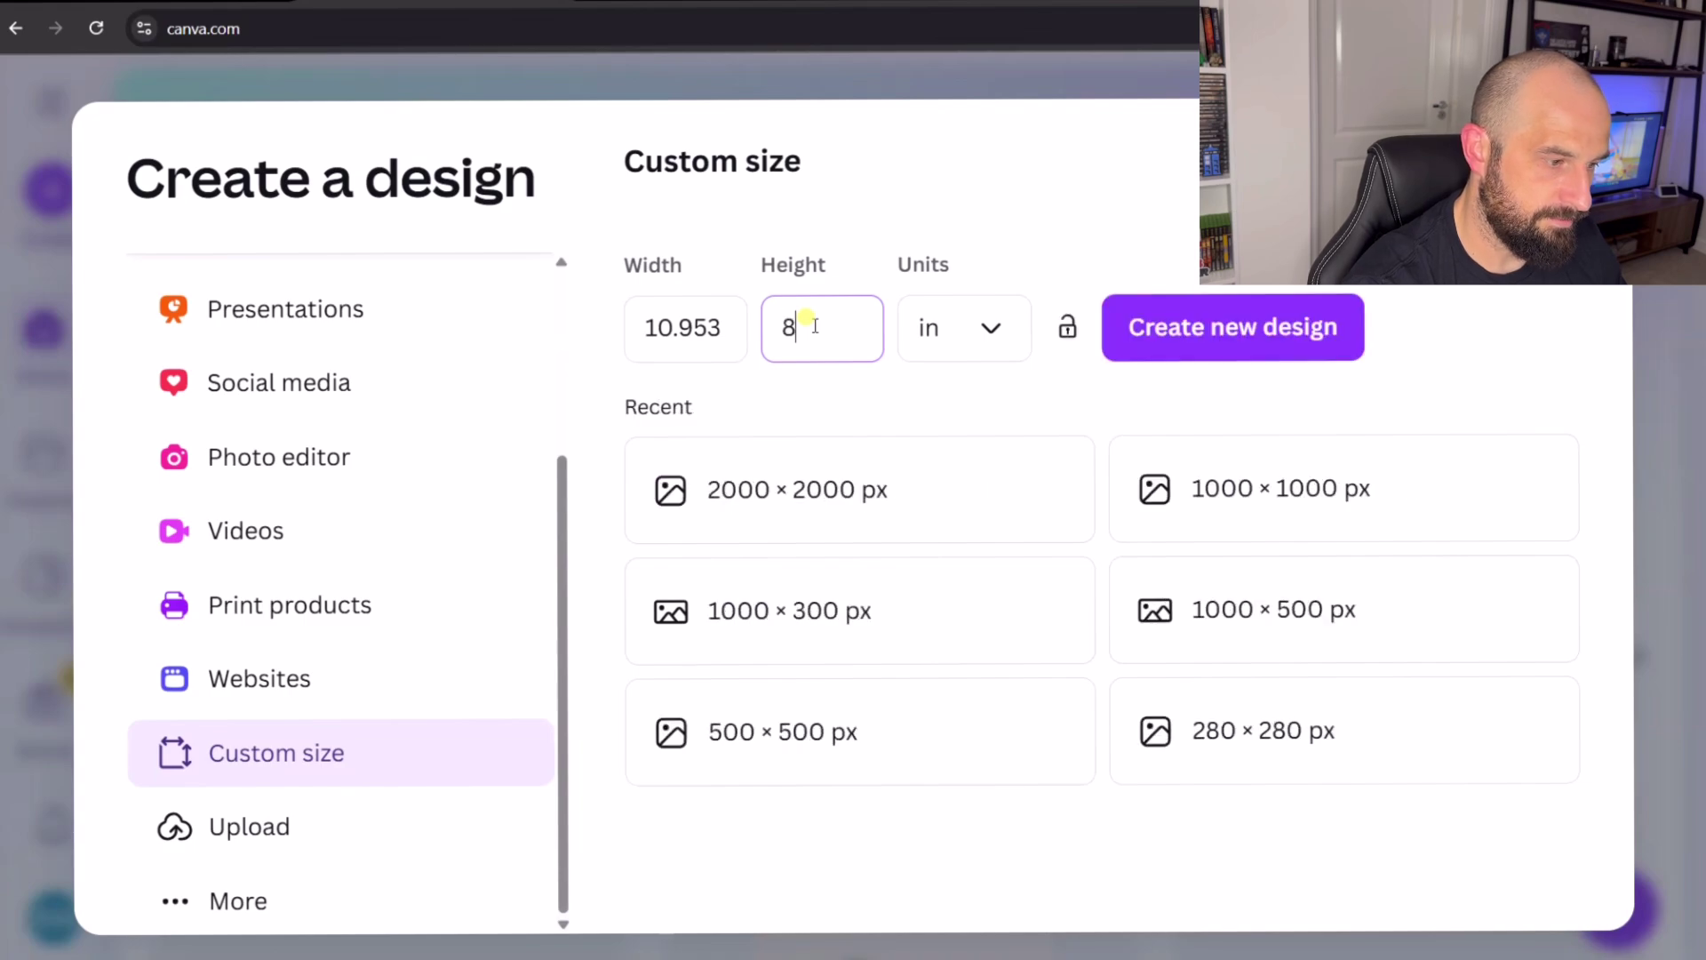
pyautogui.write('2')
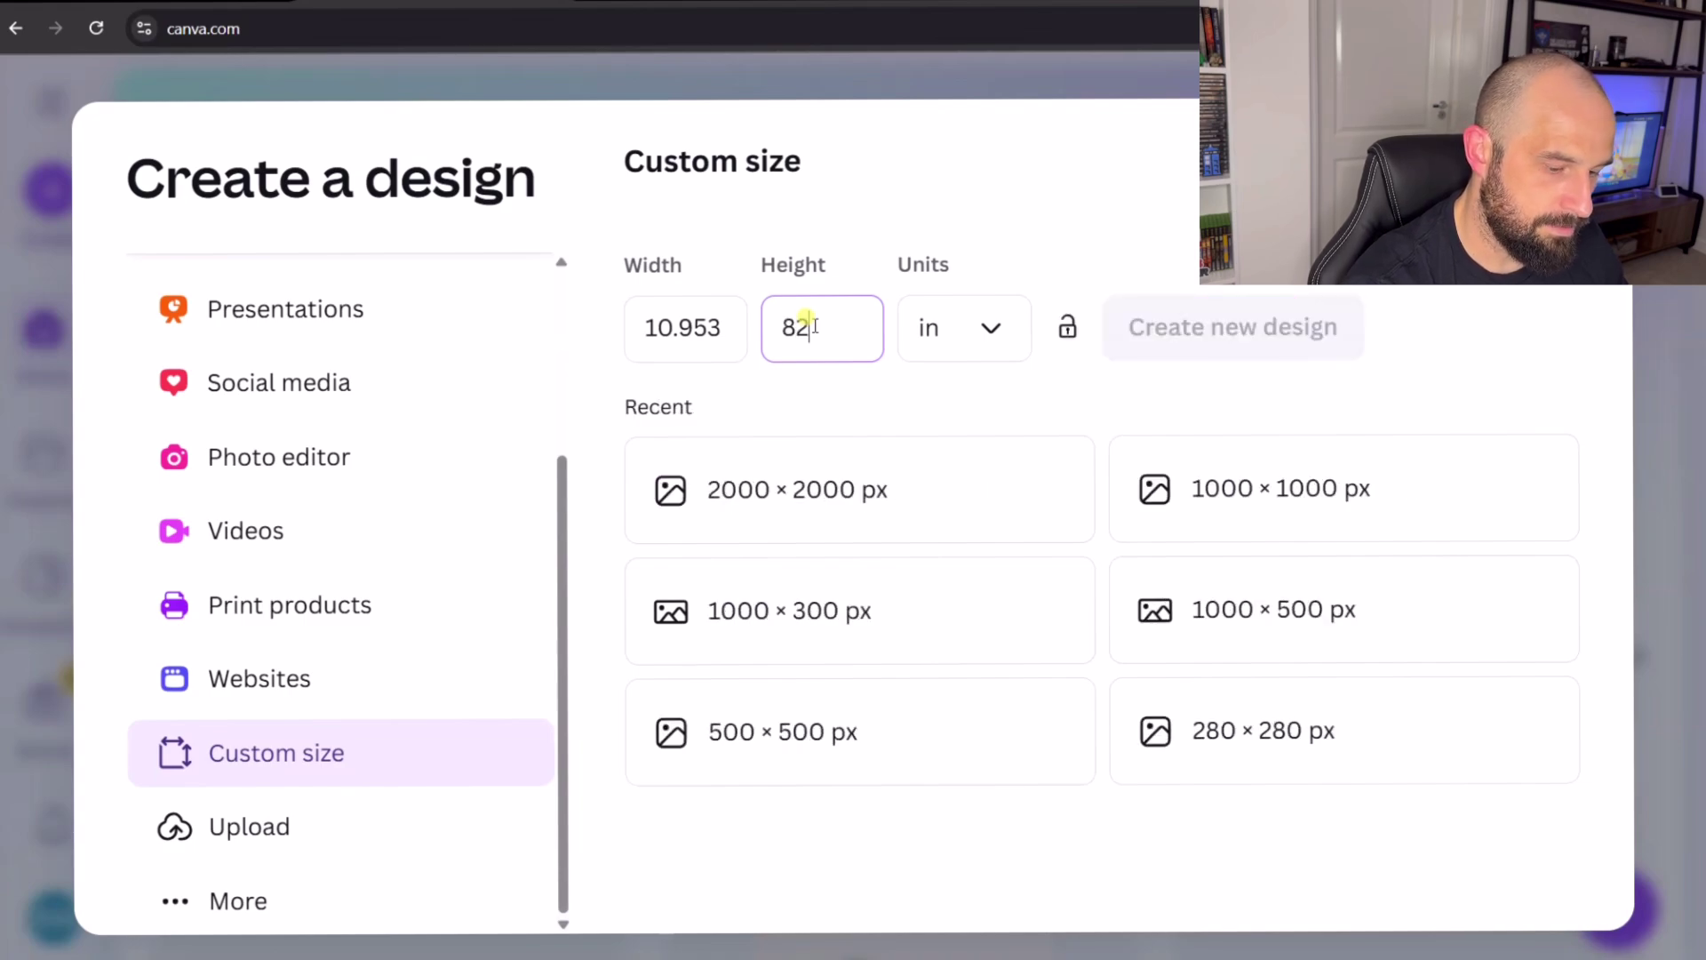
pyautogui.press('BackSpace')
pyautogui.write('.')
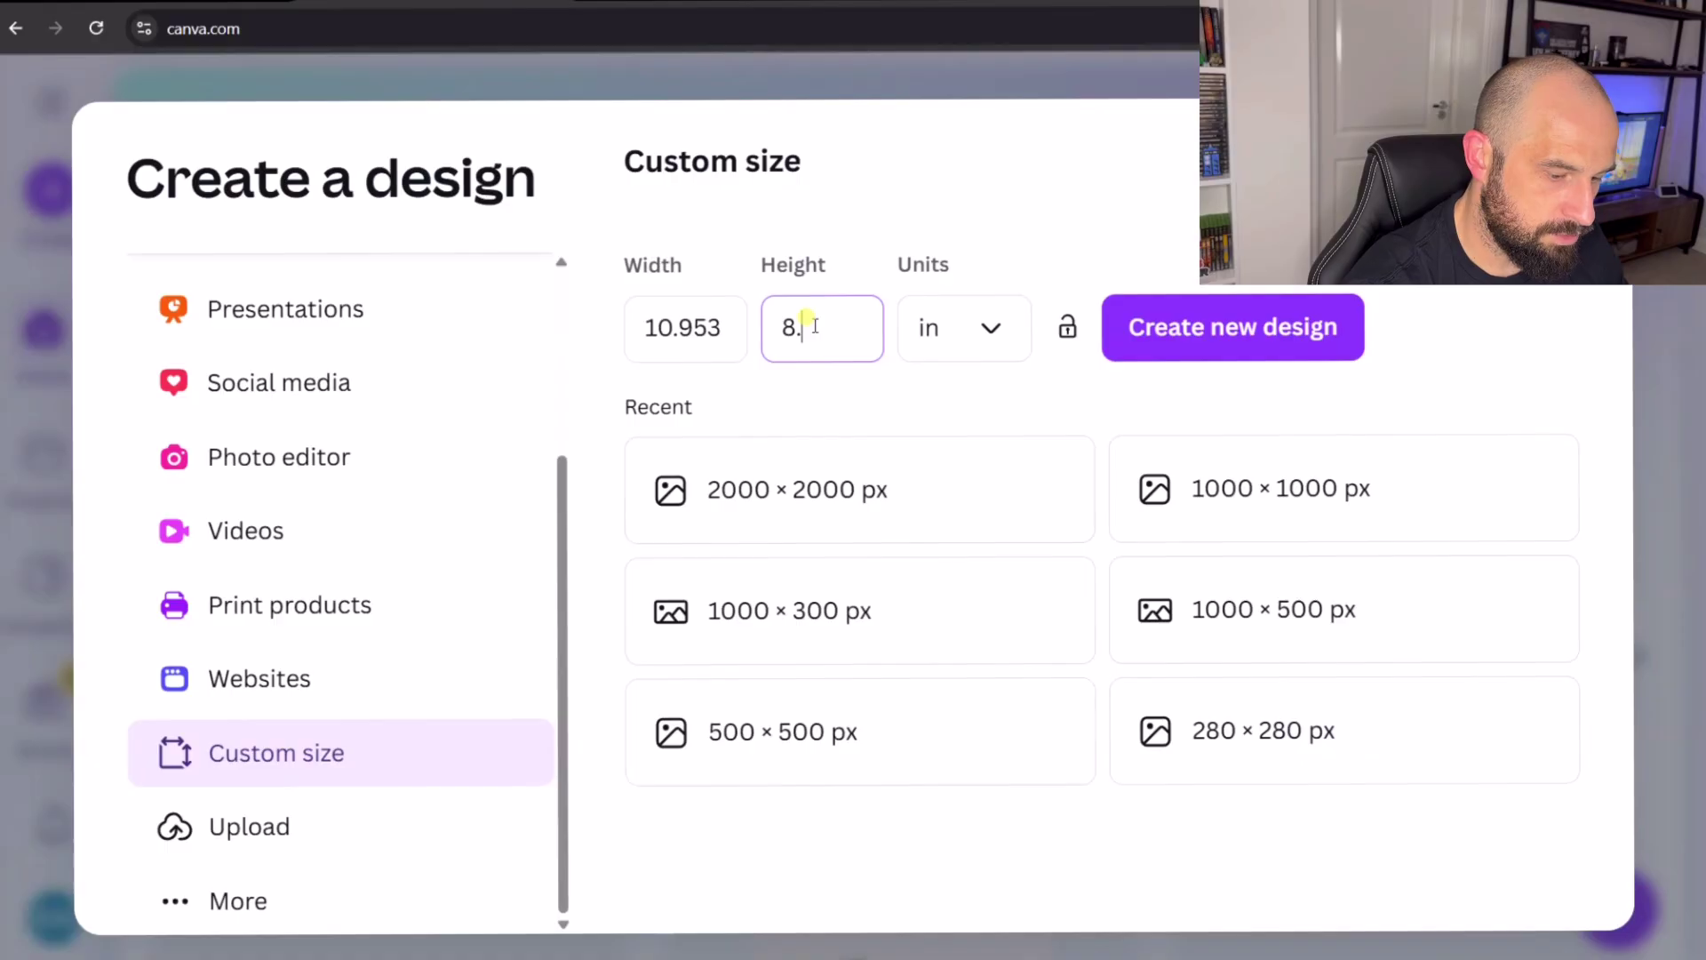
pyautogui.write('250')
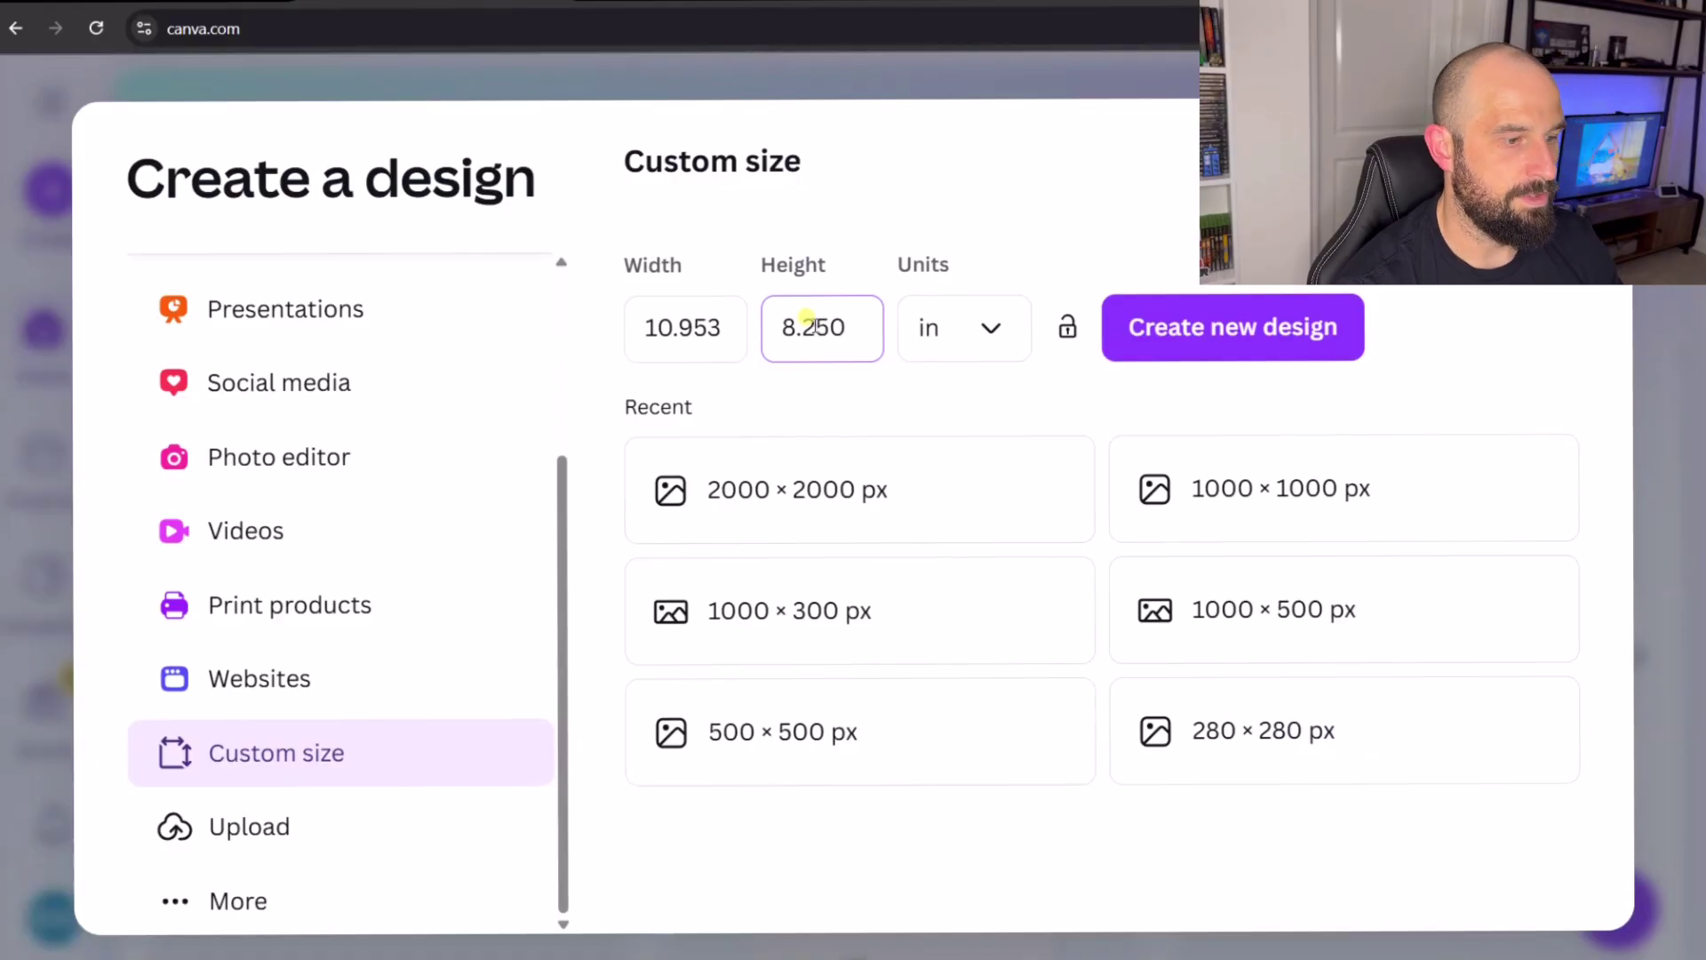
pyautogui.click(1239, 339)
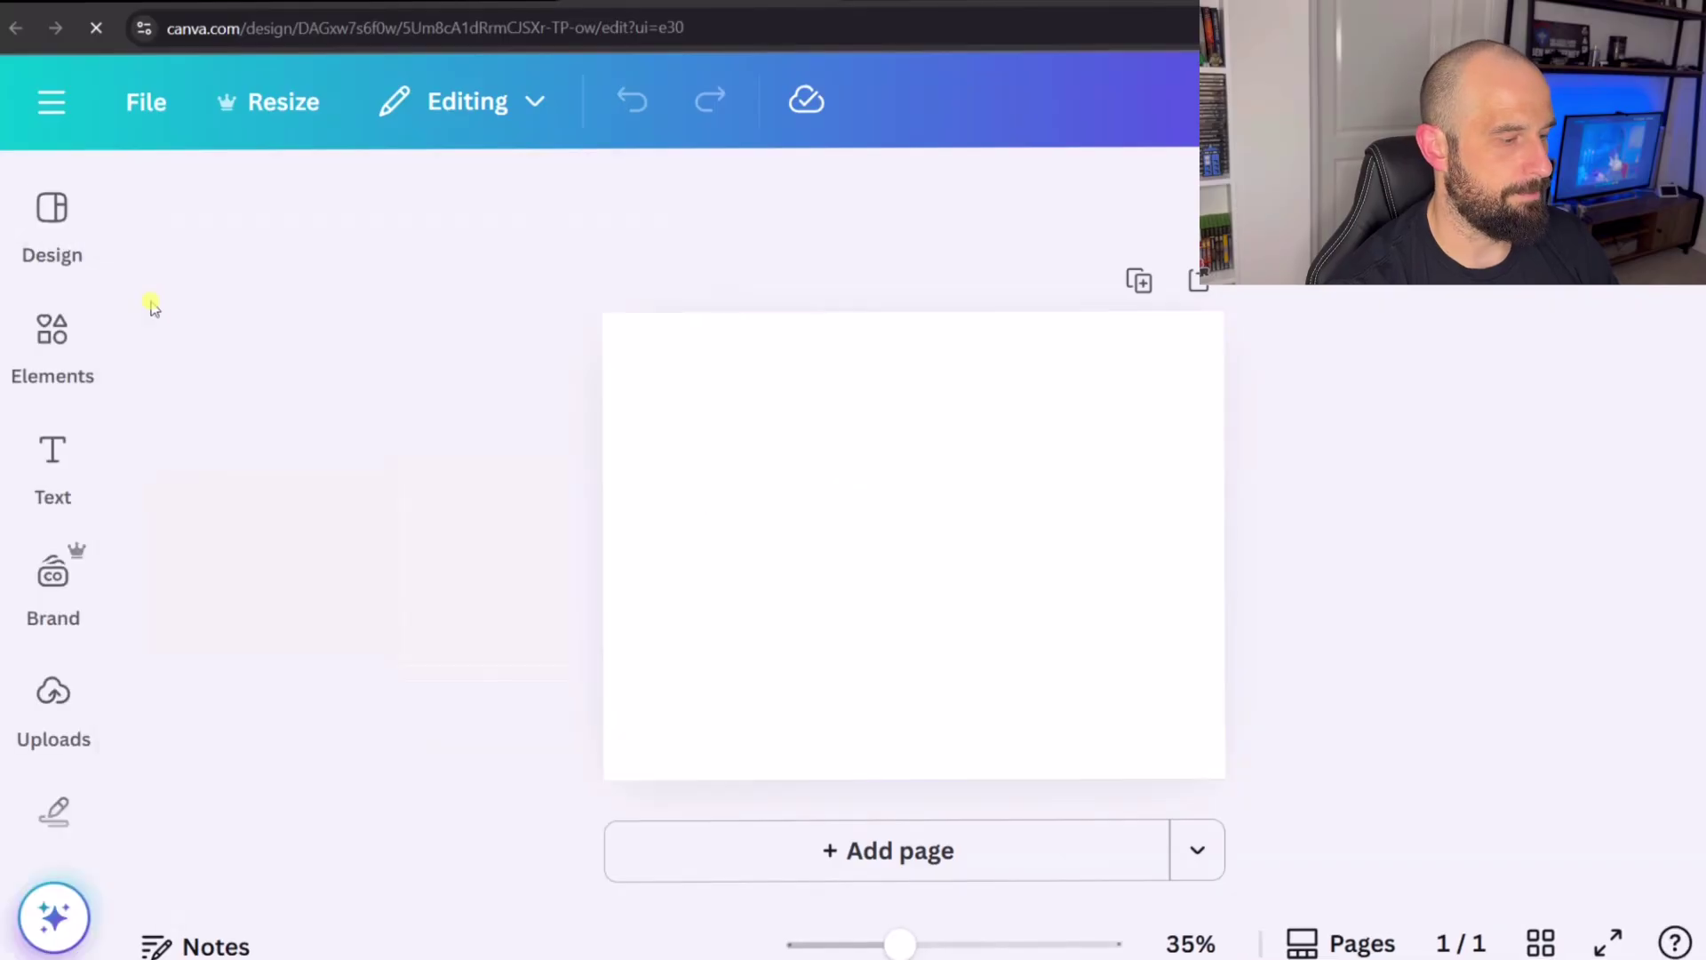
# Step: Paste the KDP paperback cover template and stretch its corners to cover the whole page
pyautogui.hotkey('ctrl', 'v')
pyautogui.moveTo(653, 360); pyautogui.dragTo(591, 319)
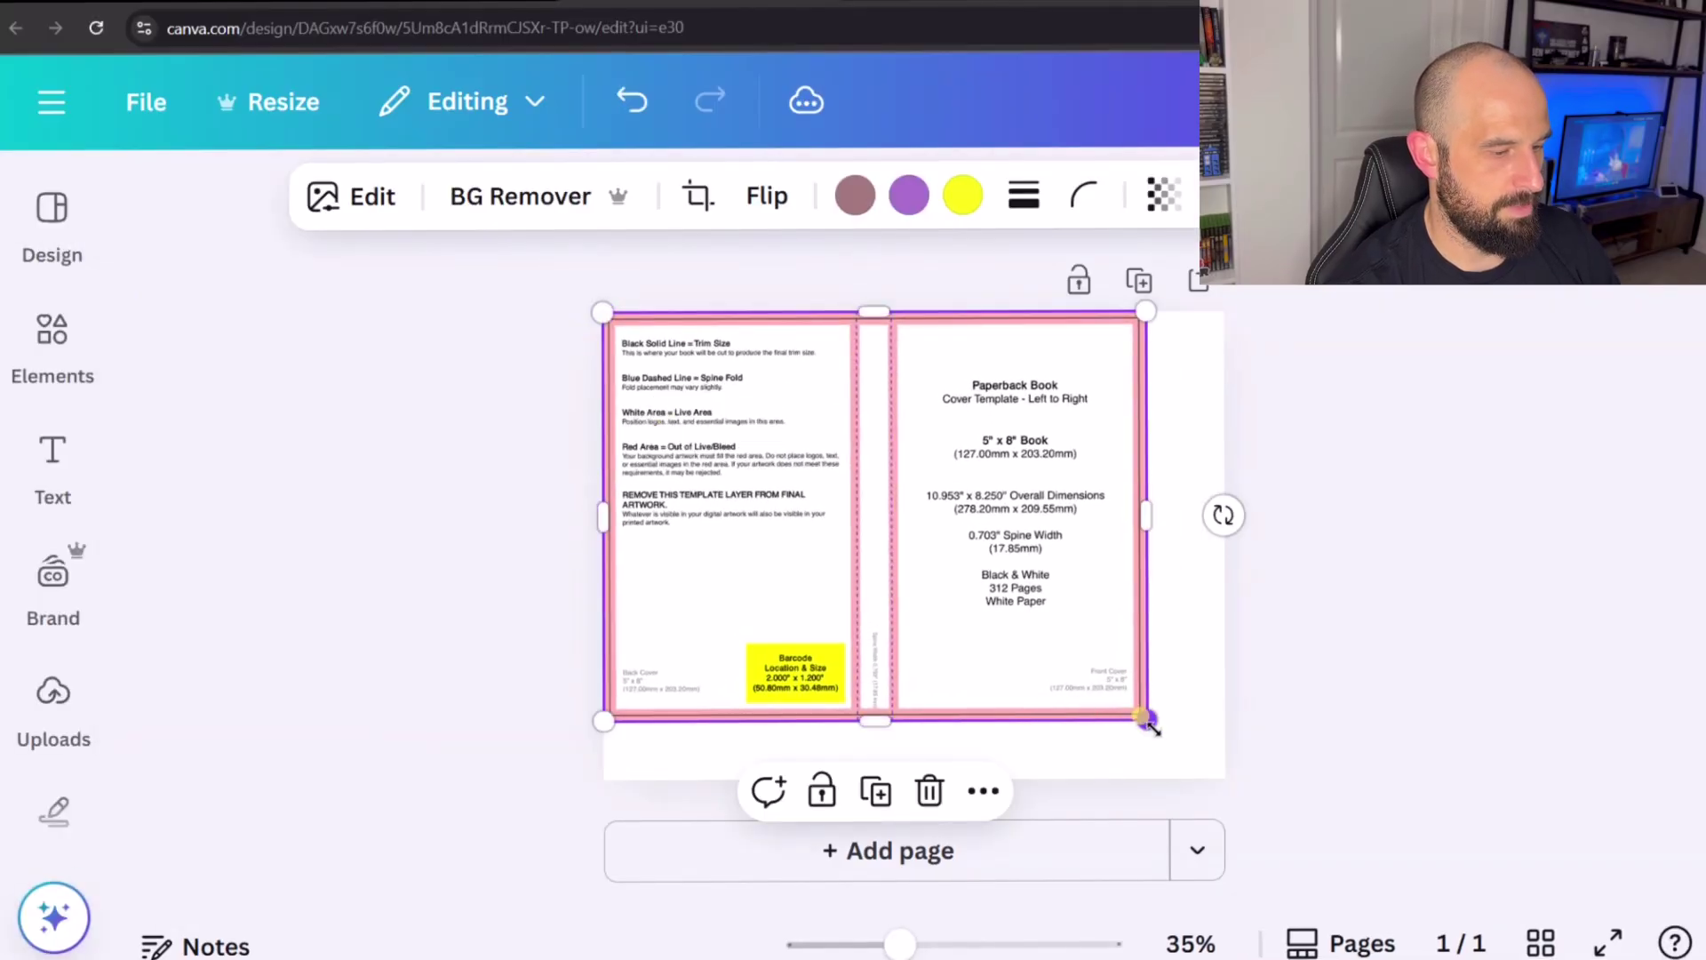
pyautogui.moveTo(1147, 720); pyautogui.dragTo(1222, 780)
pyautogui.click(1472, 582)
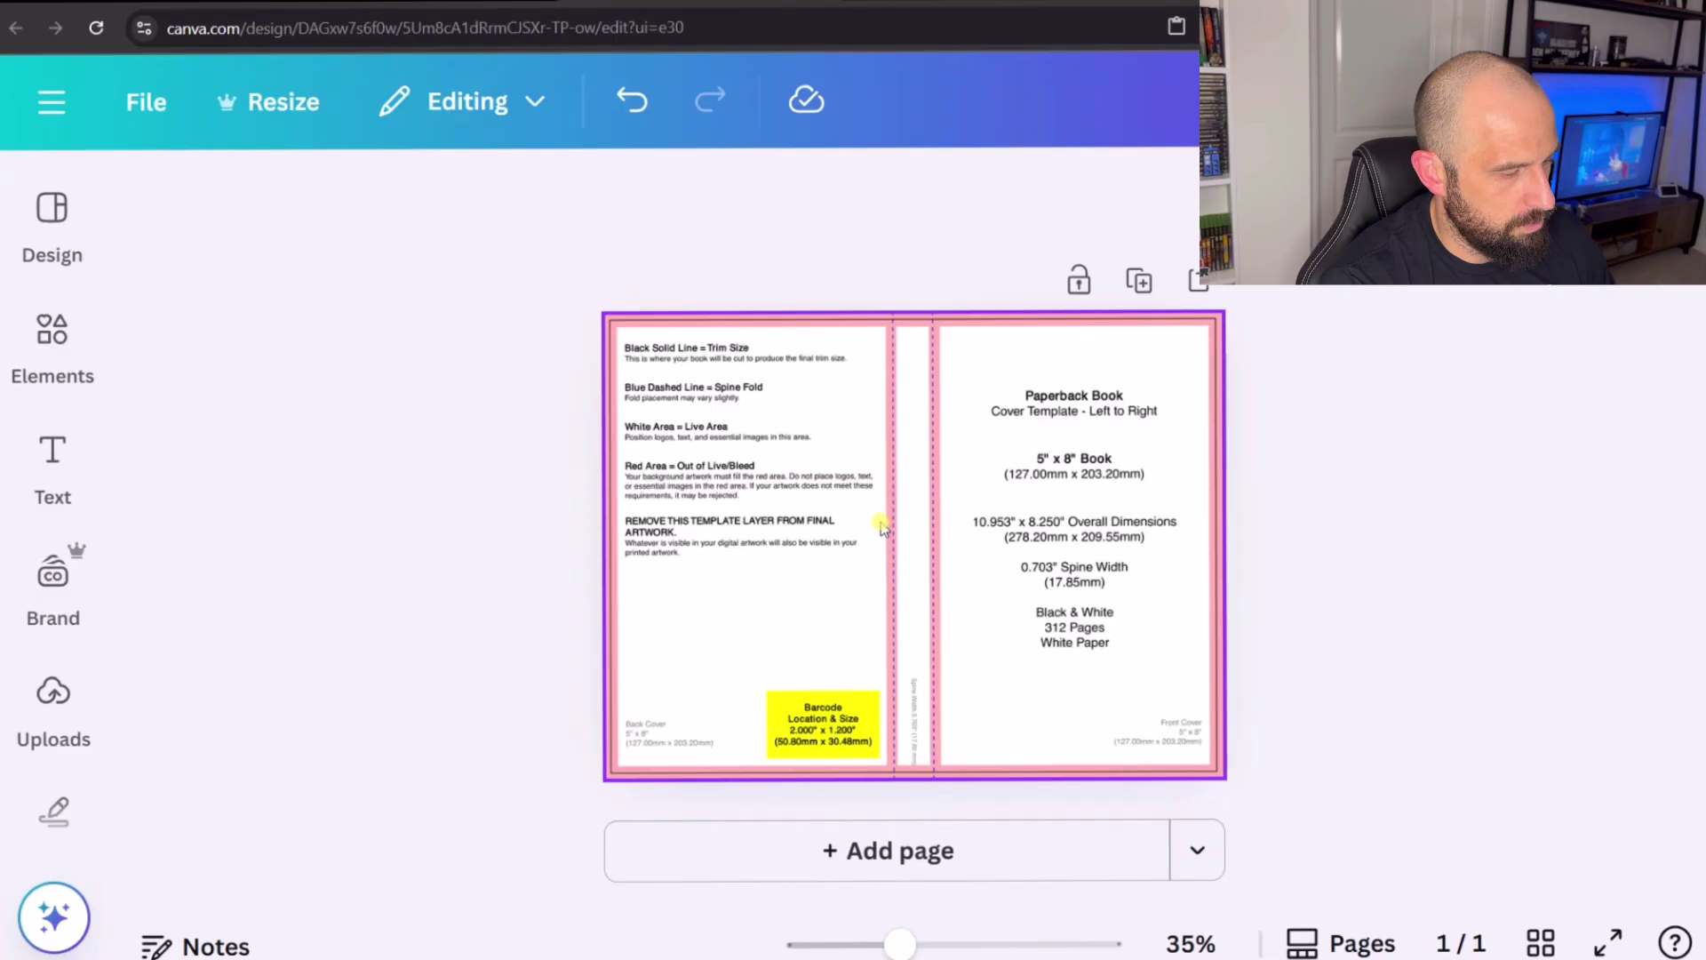
# Step: Paste the fantasy cover art, enlarge it over the front panel, and butt it against the spine
pyautogui.hotkey('ctrl', 'v')
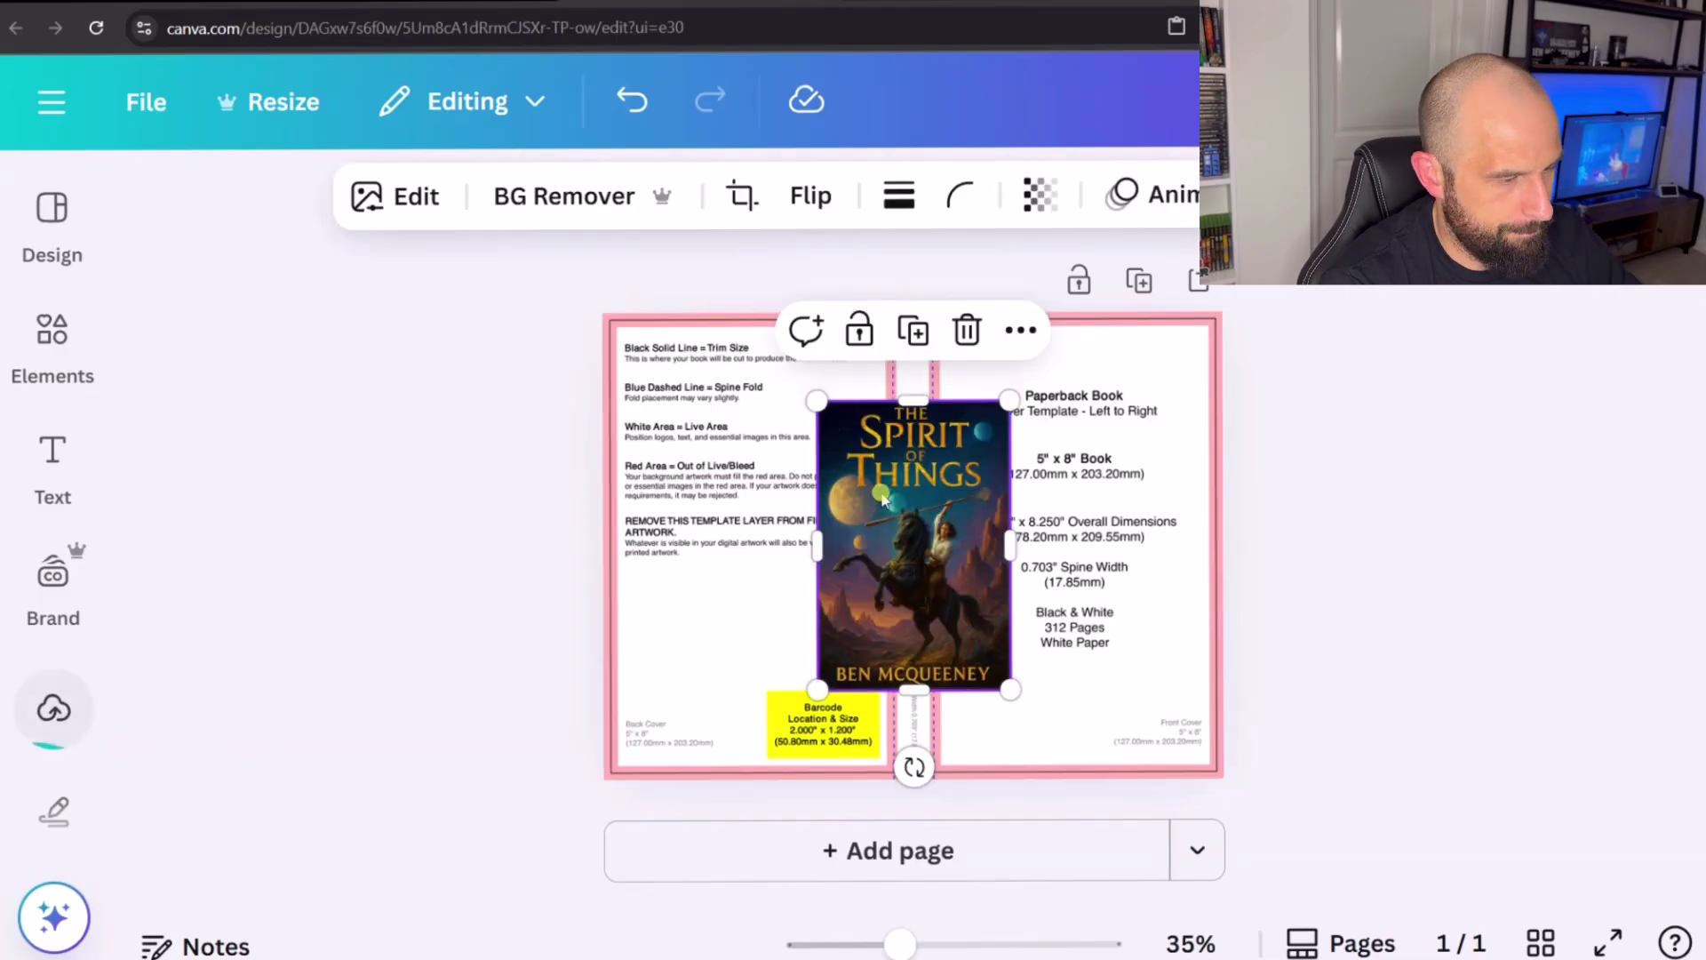
pyautogui.moveTo(978, 504); pyautogui.dragTo(1083, 439)
pyautogui.scroll(5, 1047, 423)
pyautogui.scroll(2, 1046, 427)
pyautogui.scroll(-2, 1193, 576)
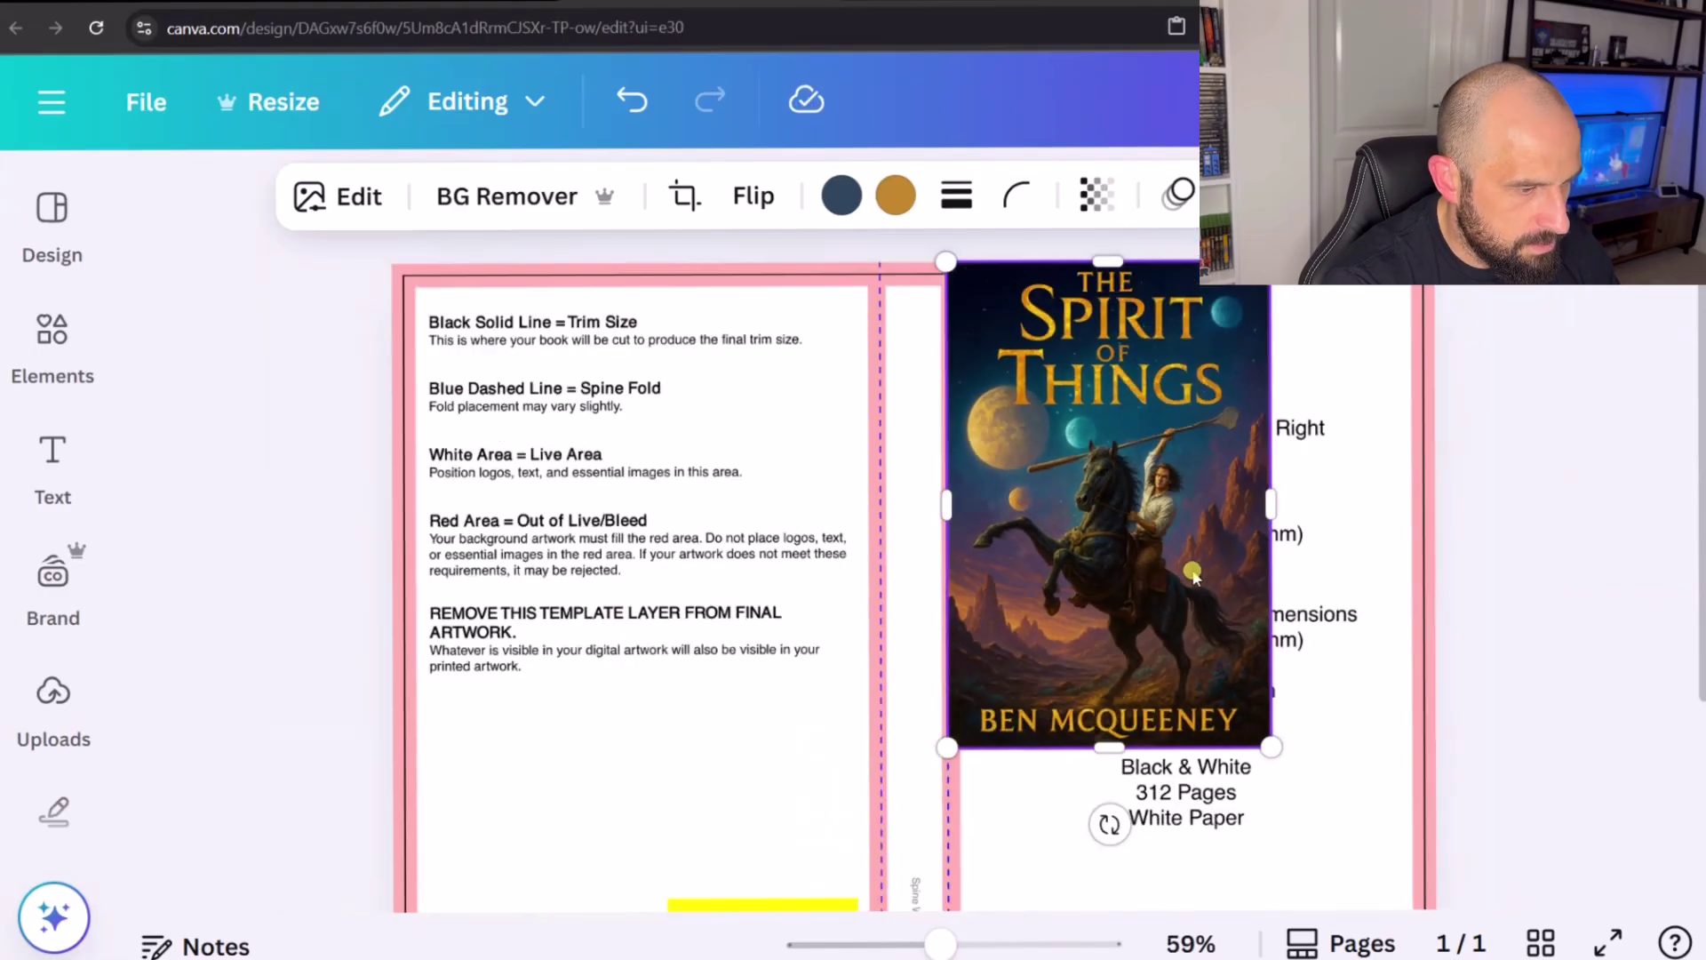
pyautogui.scroll(-2, 1193, 576)
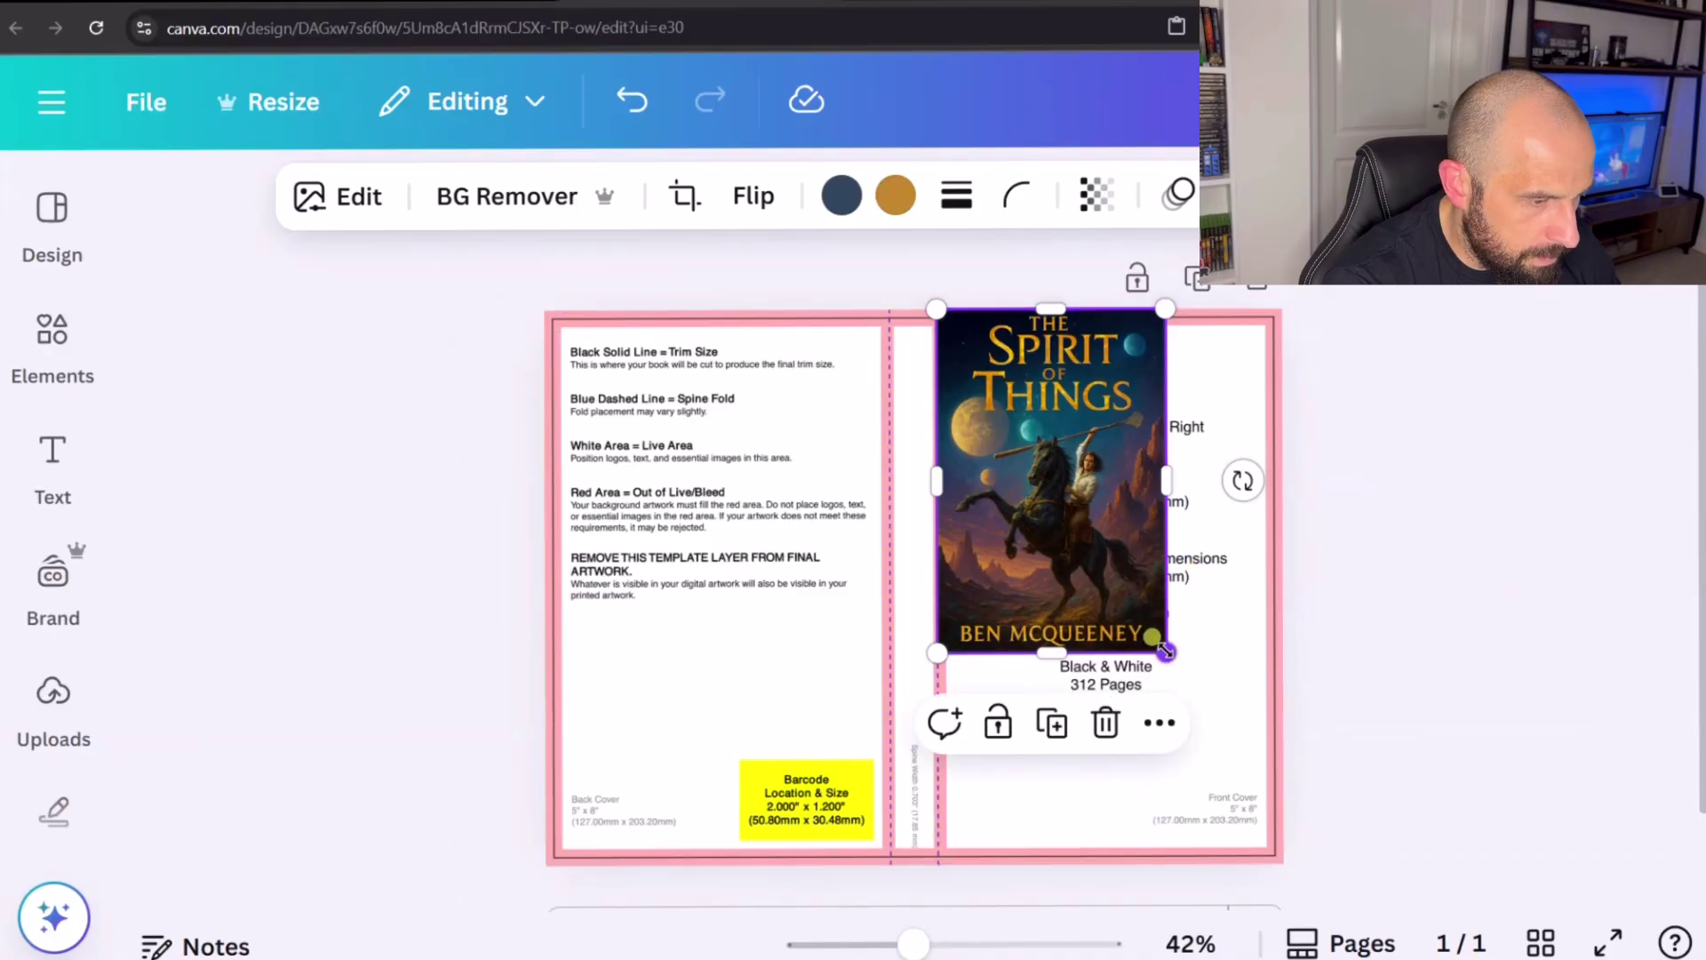
pyautogui.moveTo(1164, 647); pyautogui.dragTo(1286, 869)
pyautogui.moveTo(1232, 771)
pyautogui.mouseDown()
pyautogui.moveTo(1192, 769)
pyautogui.moveTo(1259, 769)
pyautogui.moveTo(1209, 770)
pyautogui.mouseUp()
pyautogui.click(1018, 595)
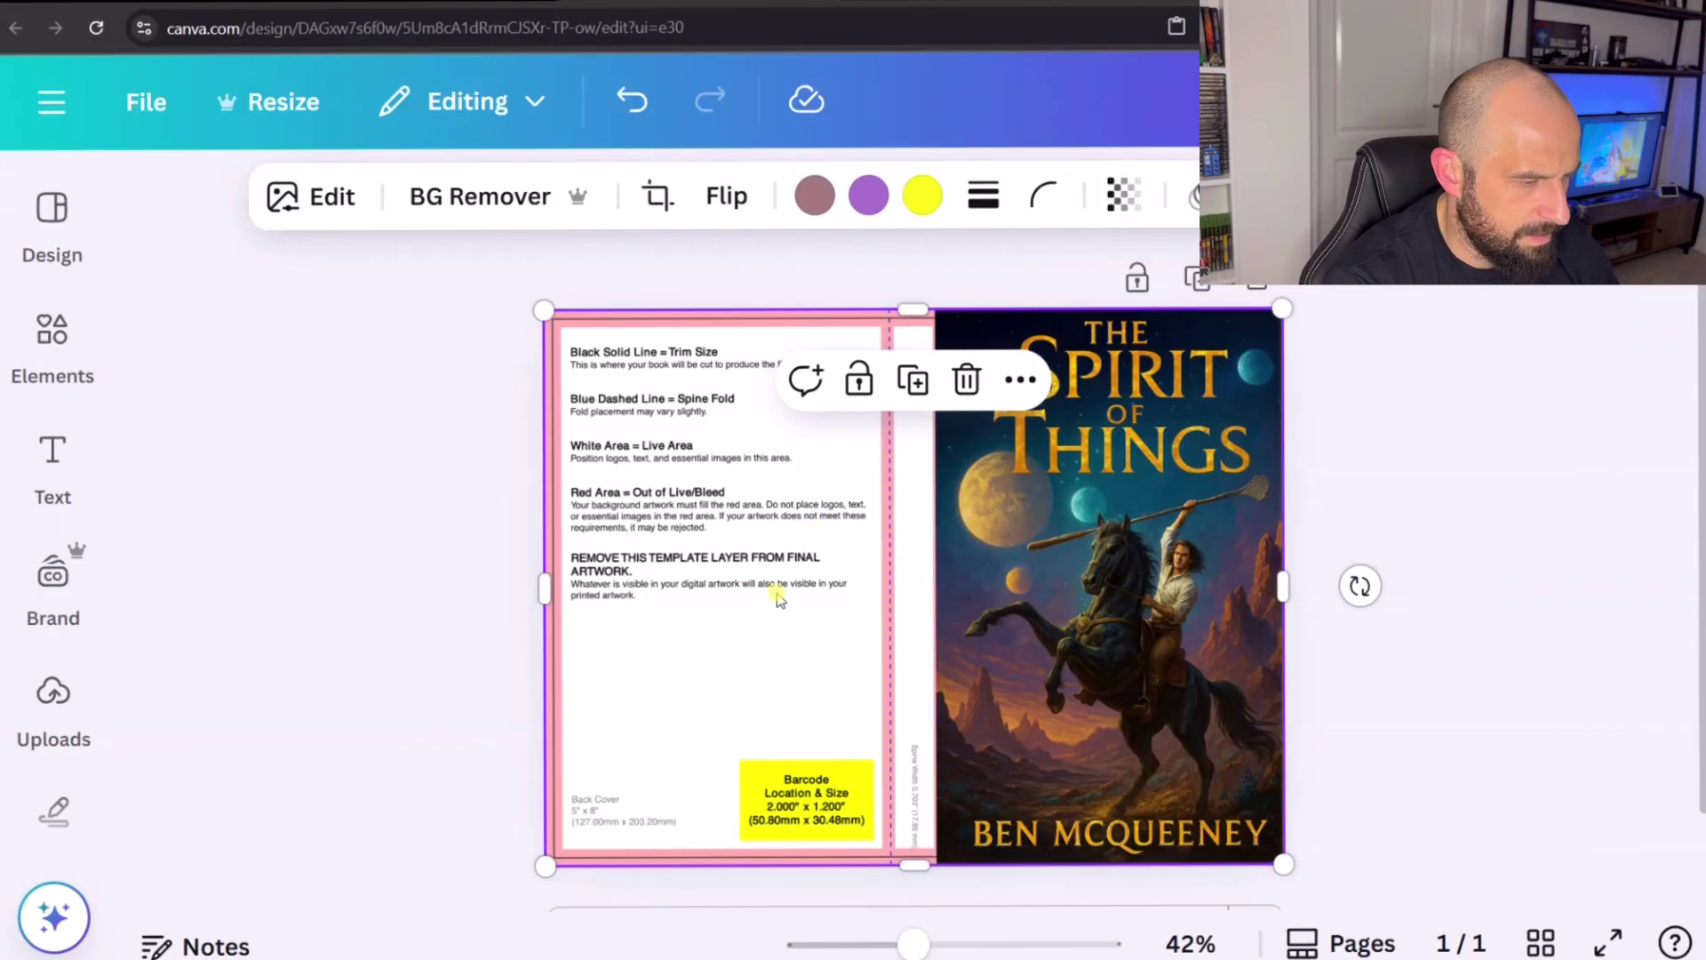
# Step: Lower the cover art's transparency to 58 and shift it to the template's trim lines
pyautogui.click(1004, 598)
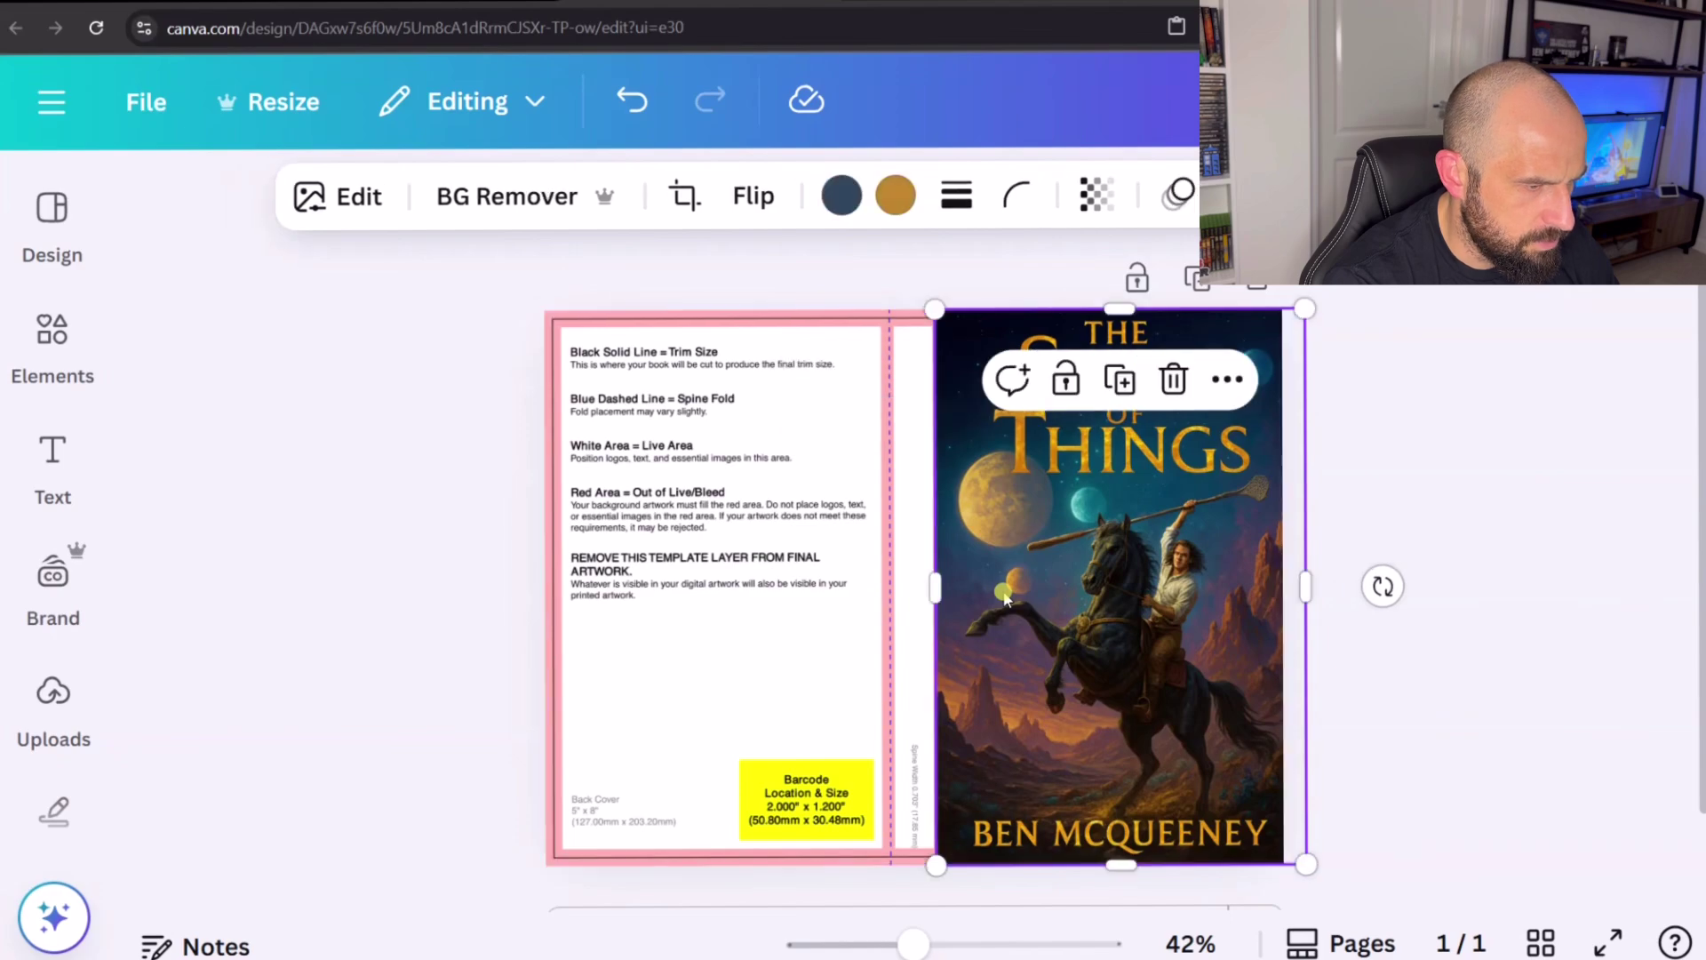
pyautogui.click(1099, 202)
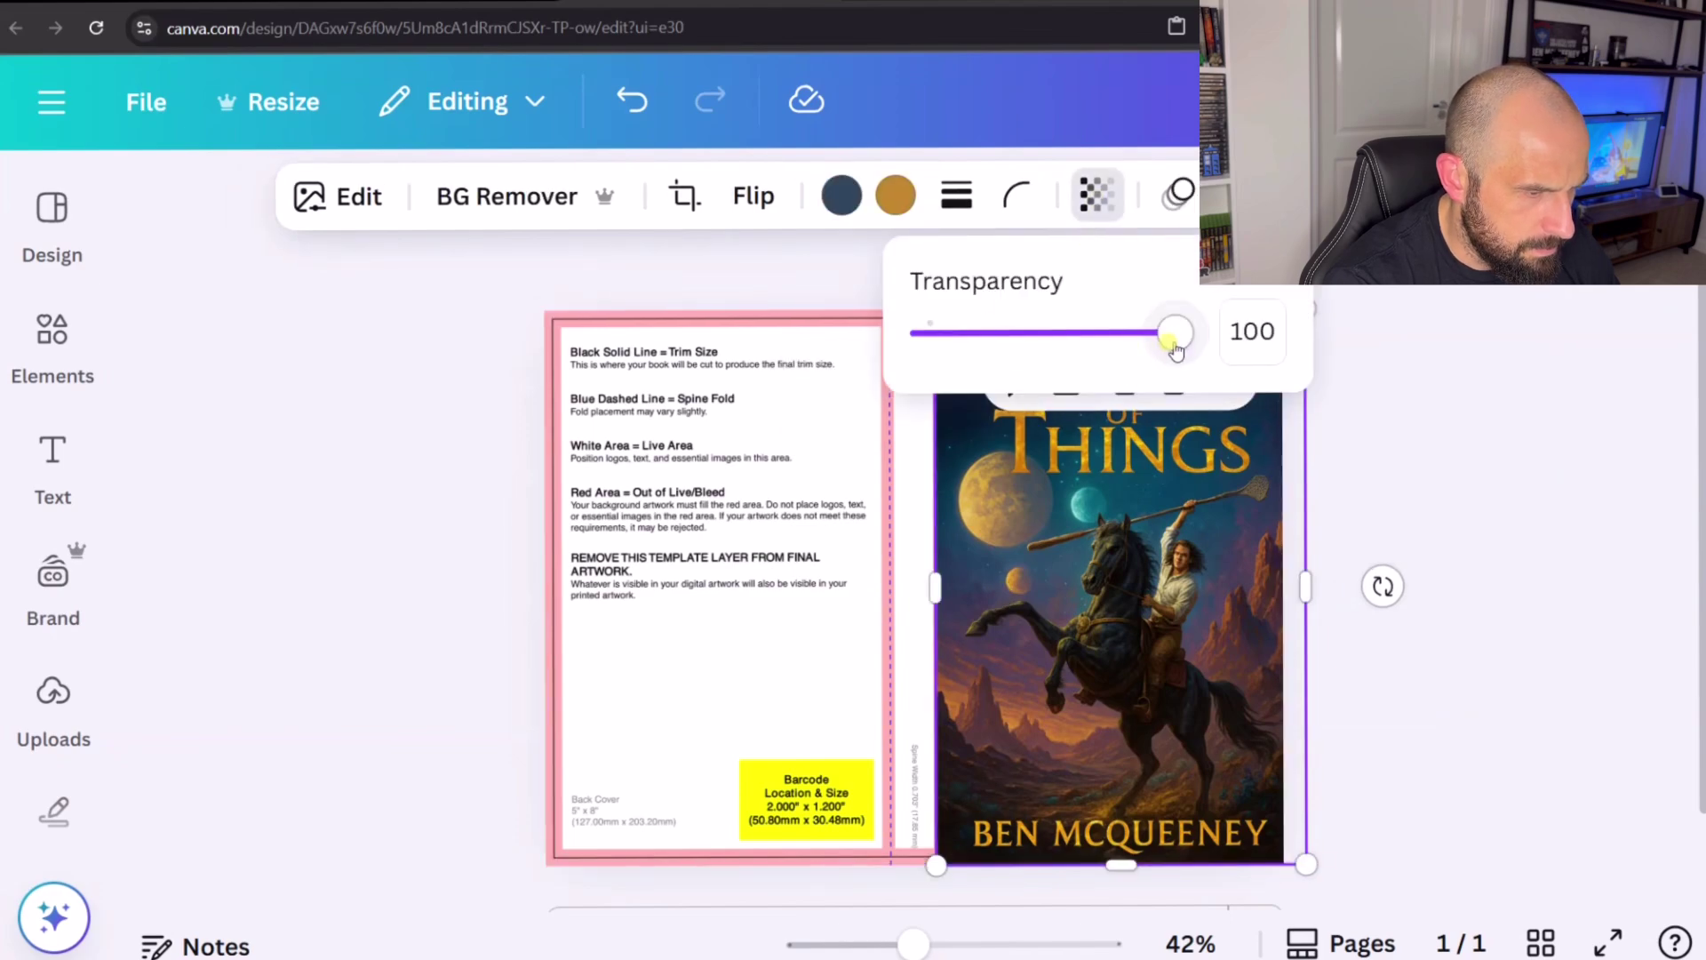
pyautogui.moveTo(1171, 336); pyautogui.dragTo(1072, 352)
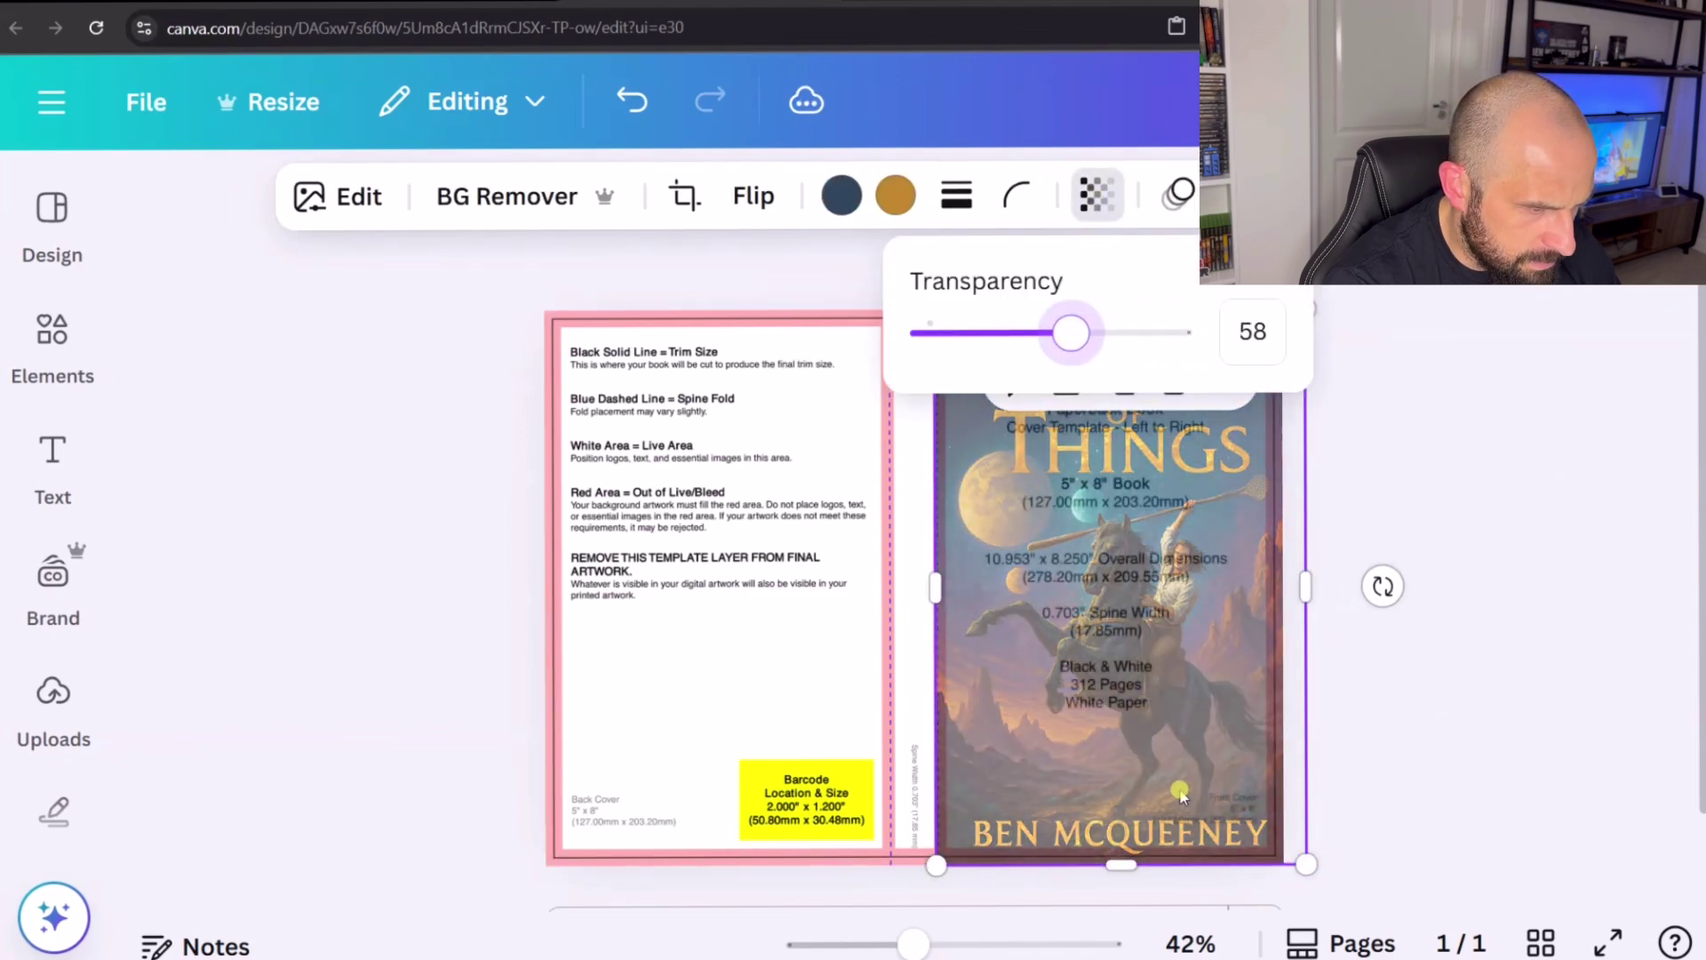
pyautogui.keyDown('ctrl'); pyautogui.scroll(5, 1155, 818); pyautogui.keyUp('ctrl')
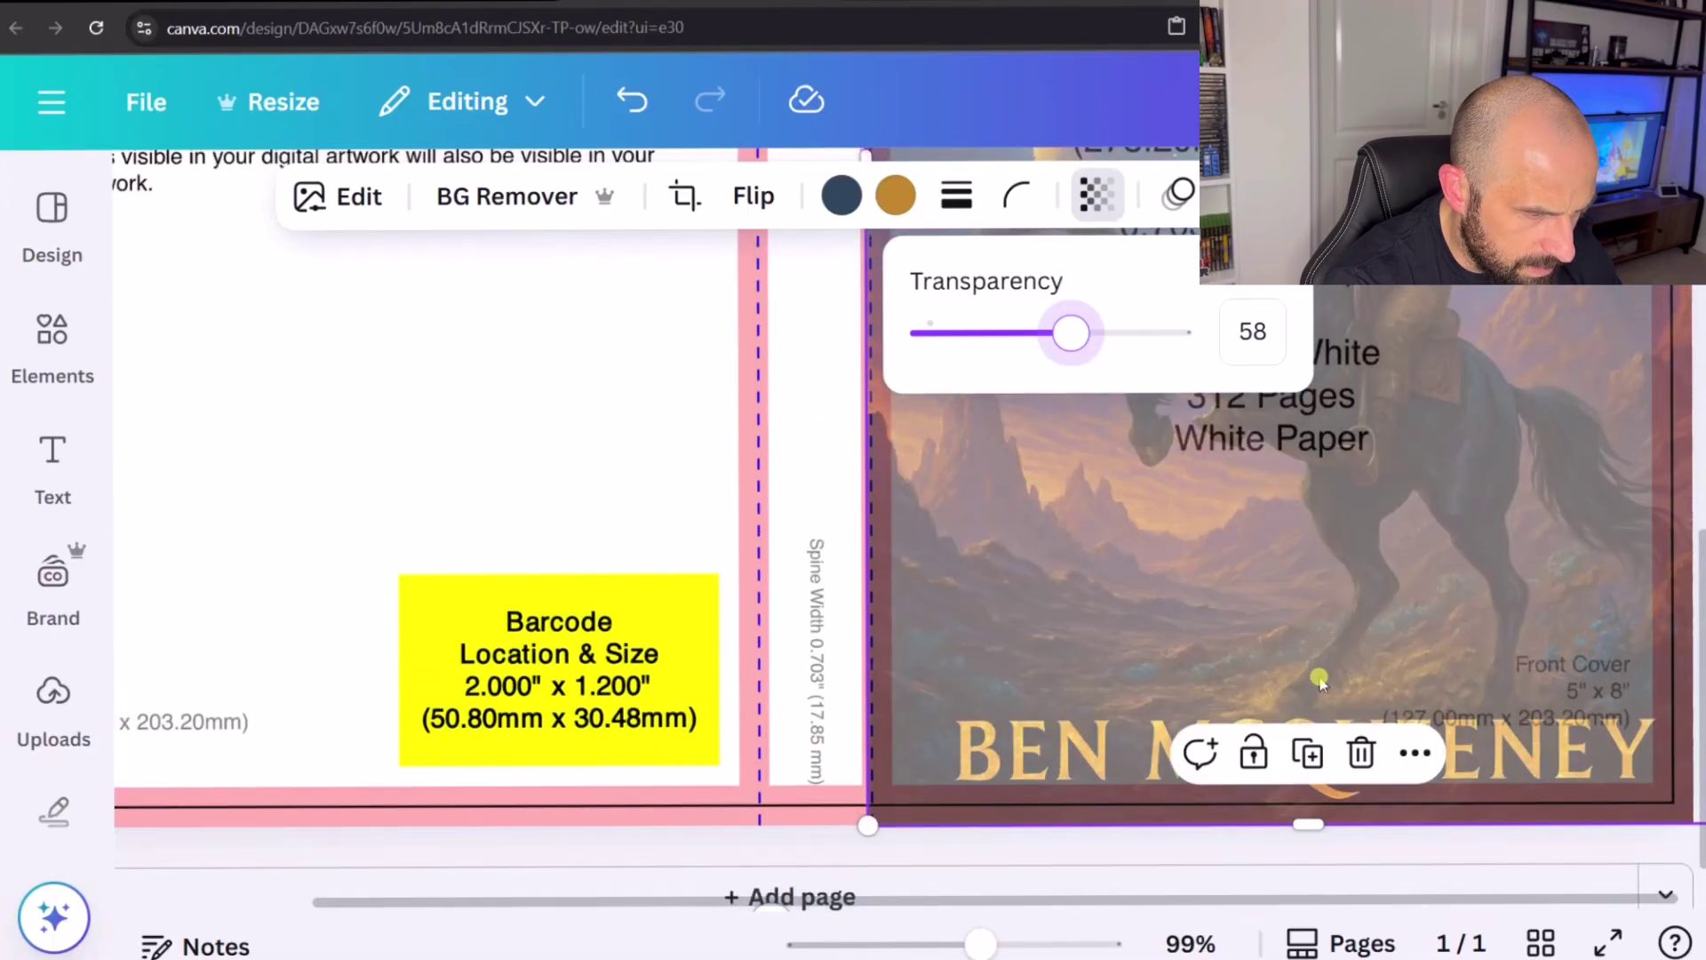
pyautogui.moveTo(1321, 680); pyautogui.dragTo(1279, 638)
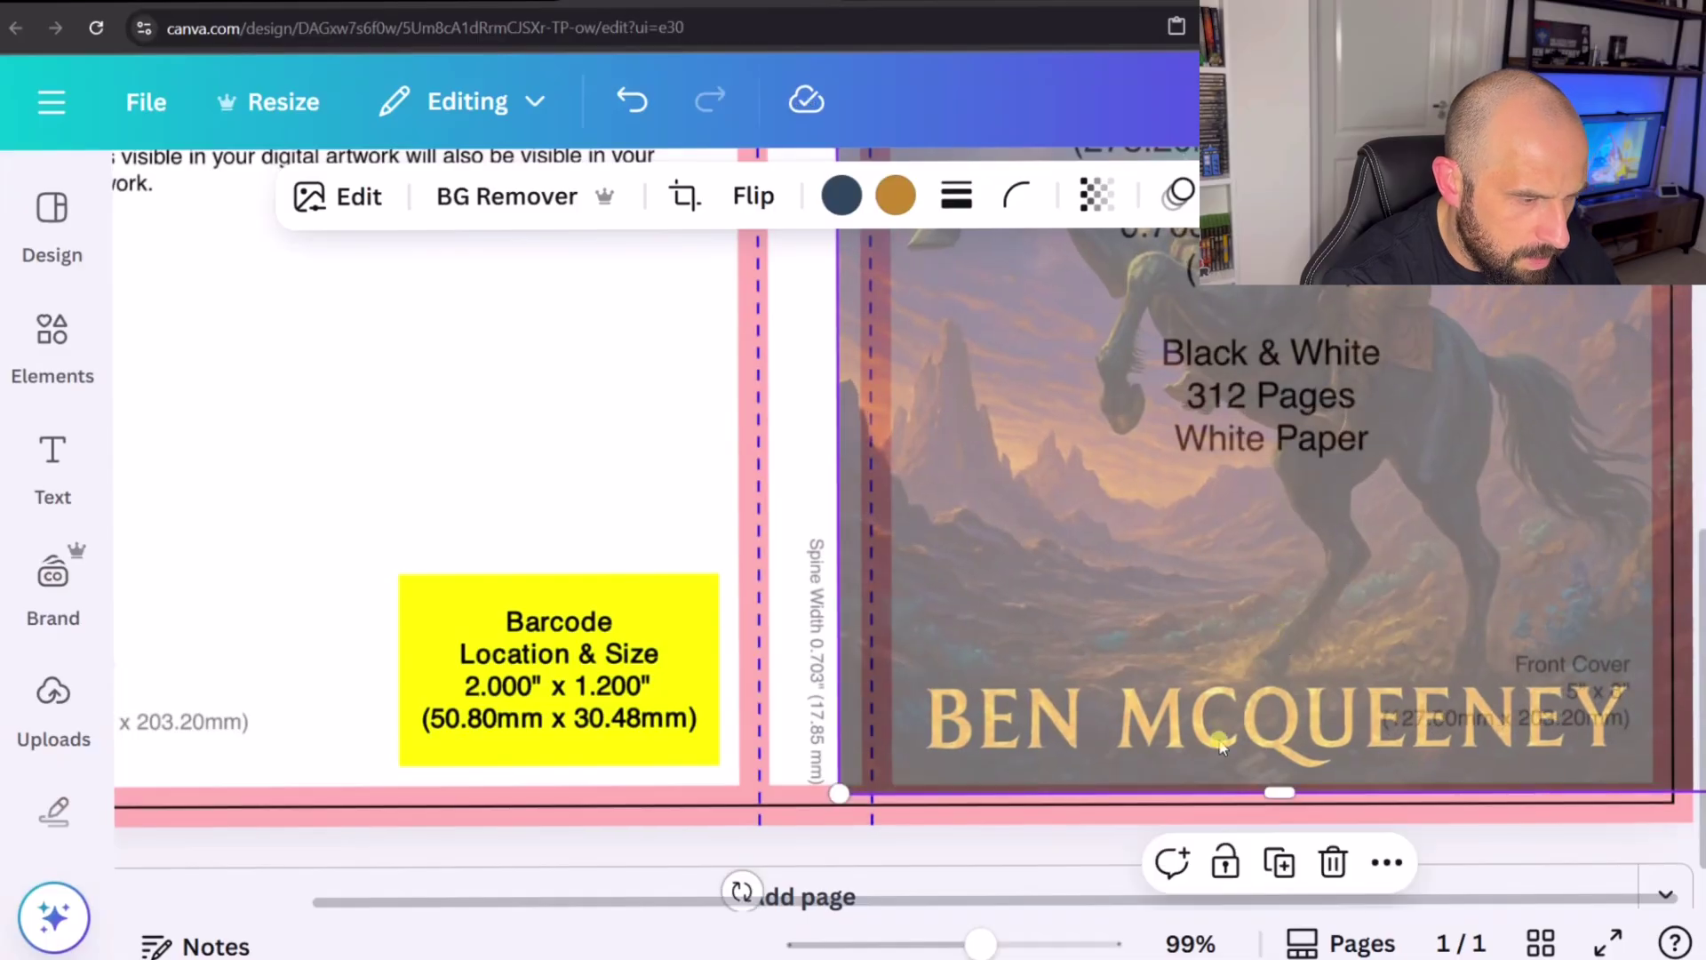
# Step: Shrink the cover art and align it within the front-cover panel
pyautogui.scroll(-6, 1330, 711)
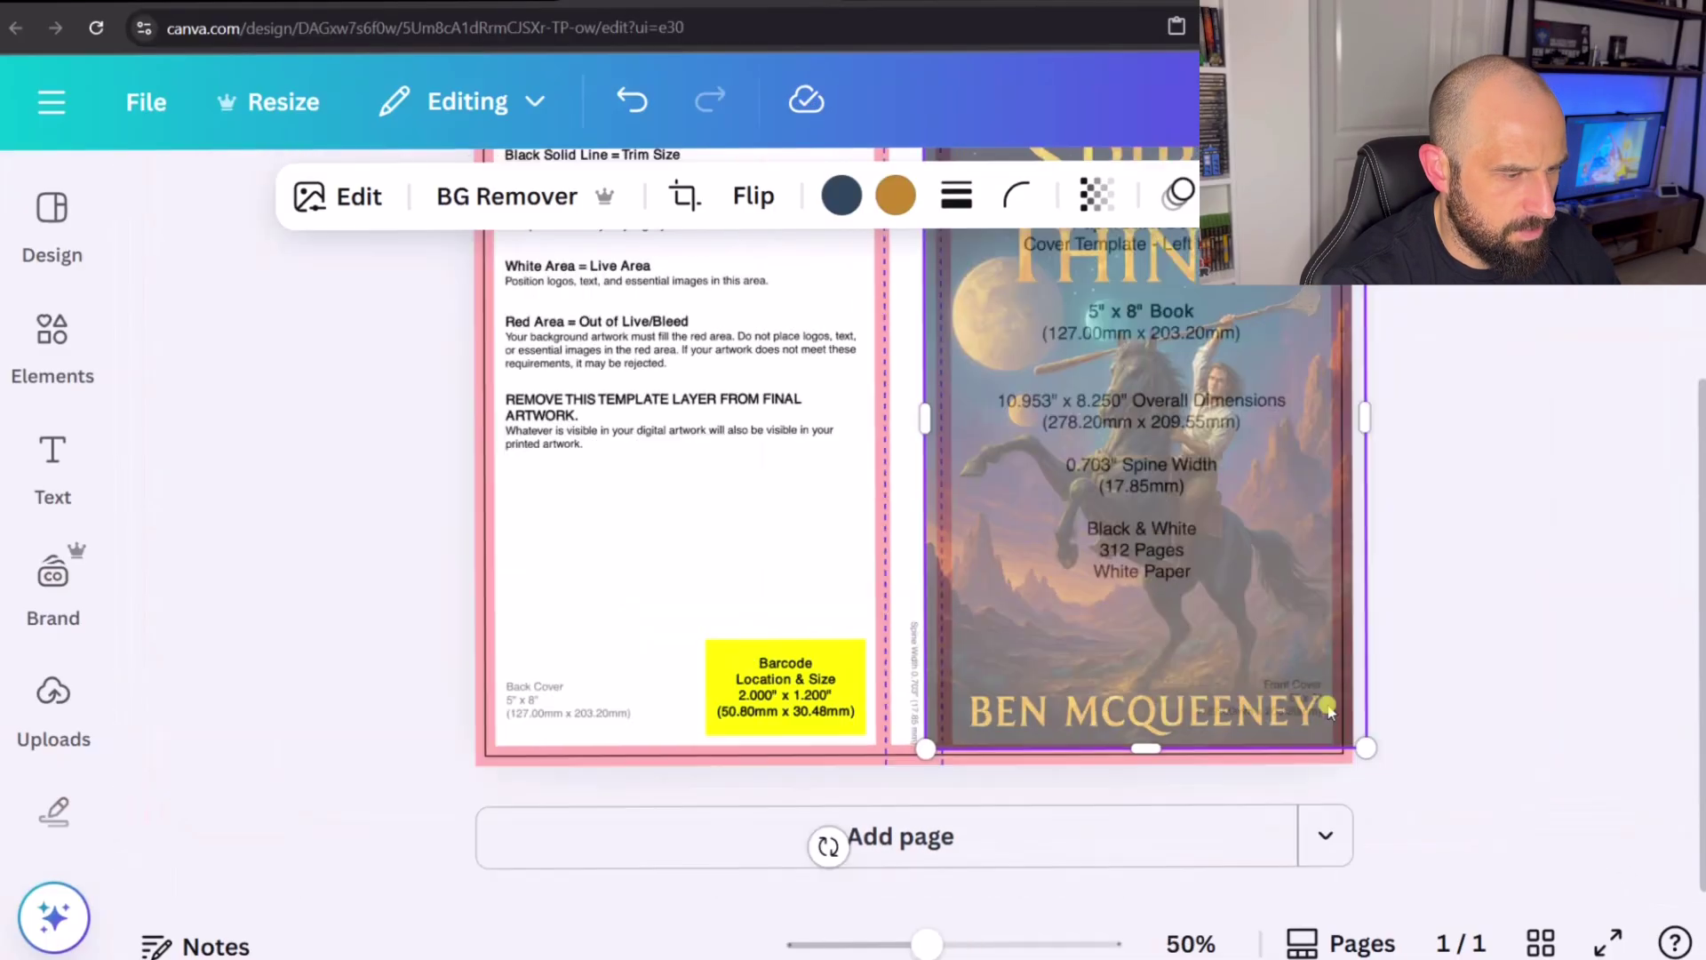
pyautogui.scroll(1, 1330, 711)
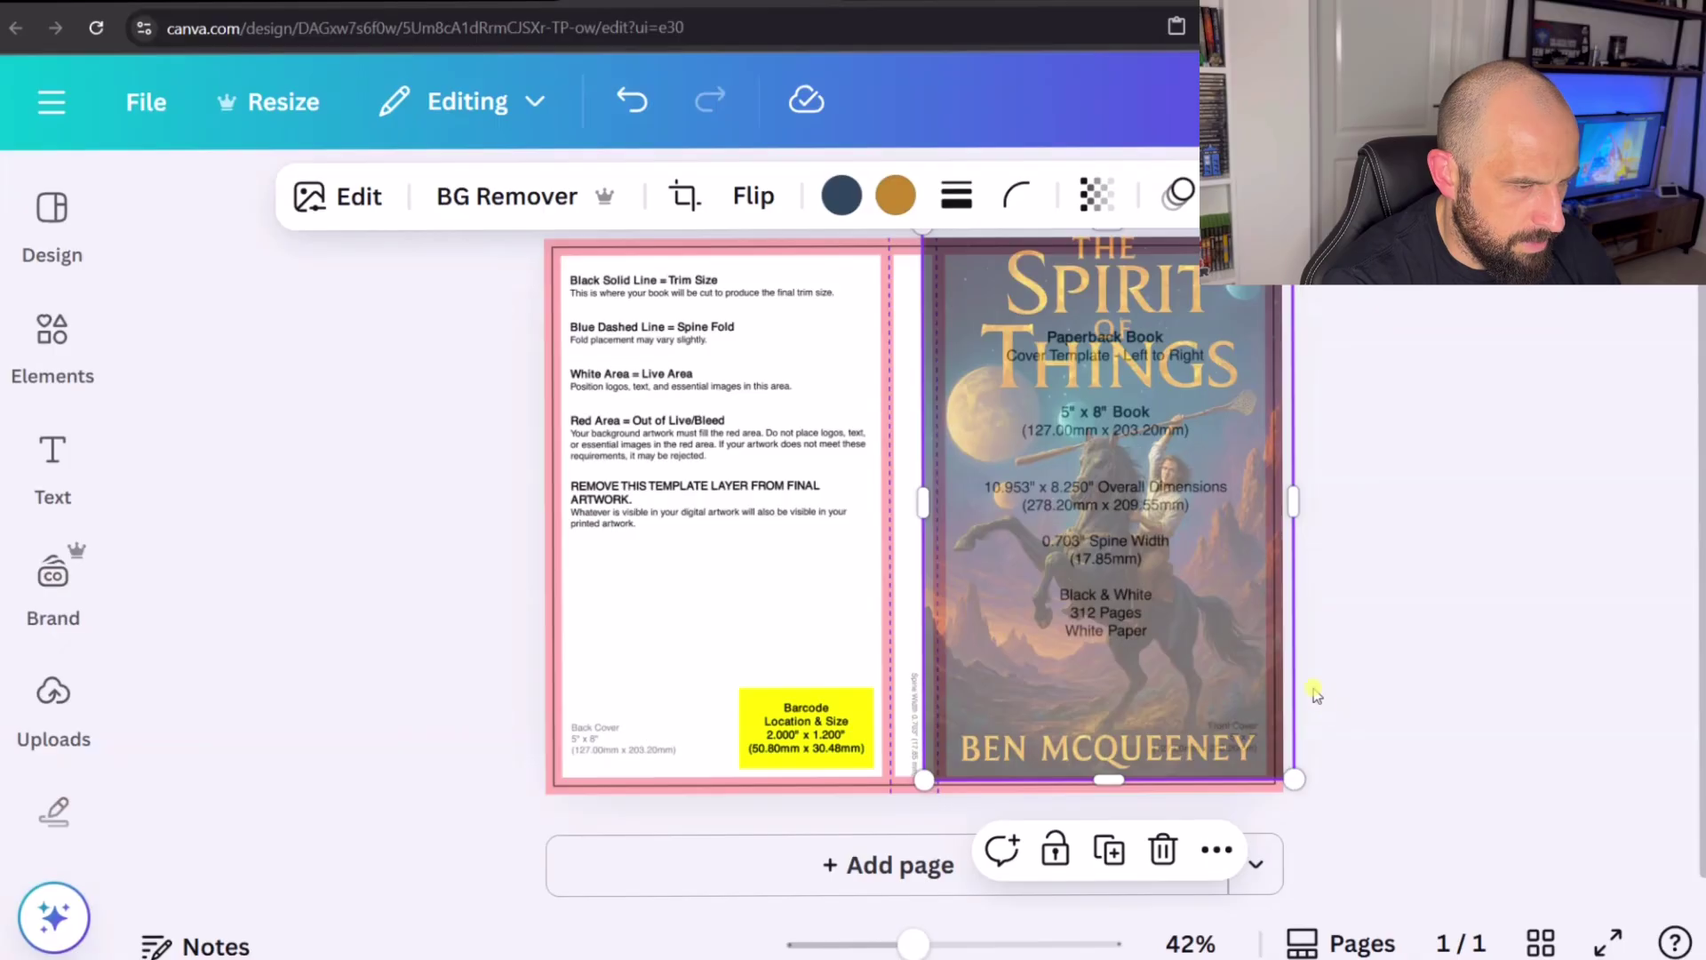
pyautogui.scroll(1, 1366, 515)
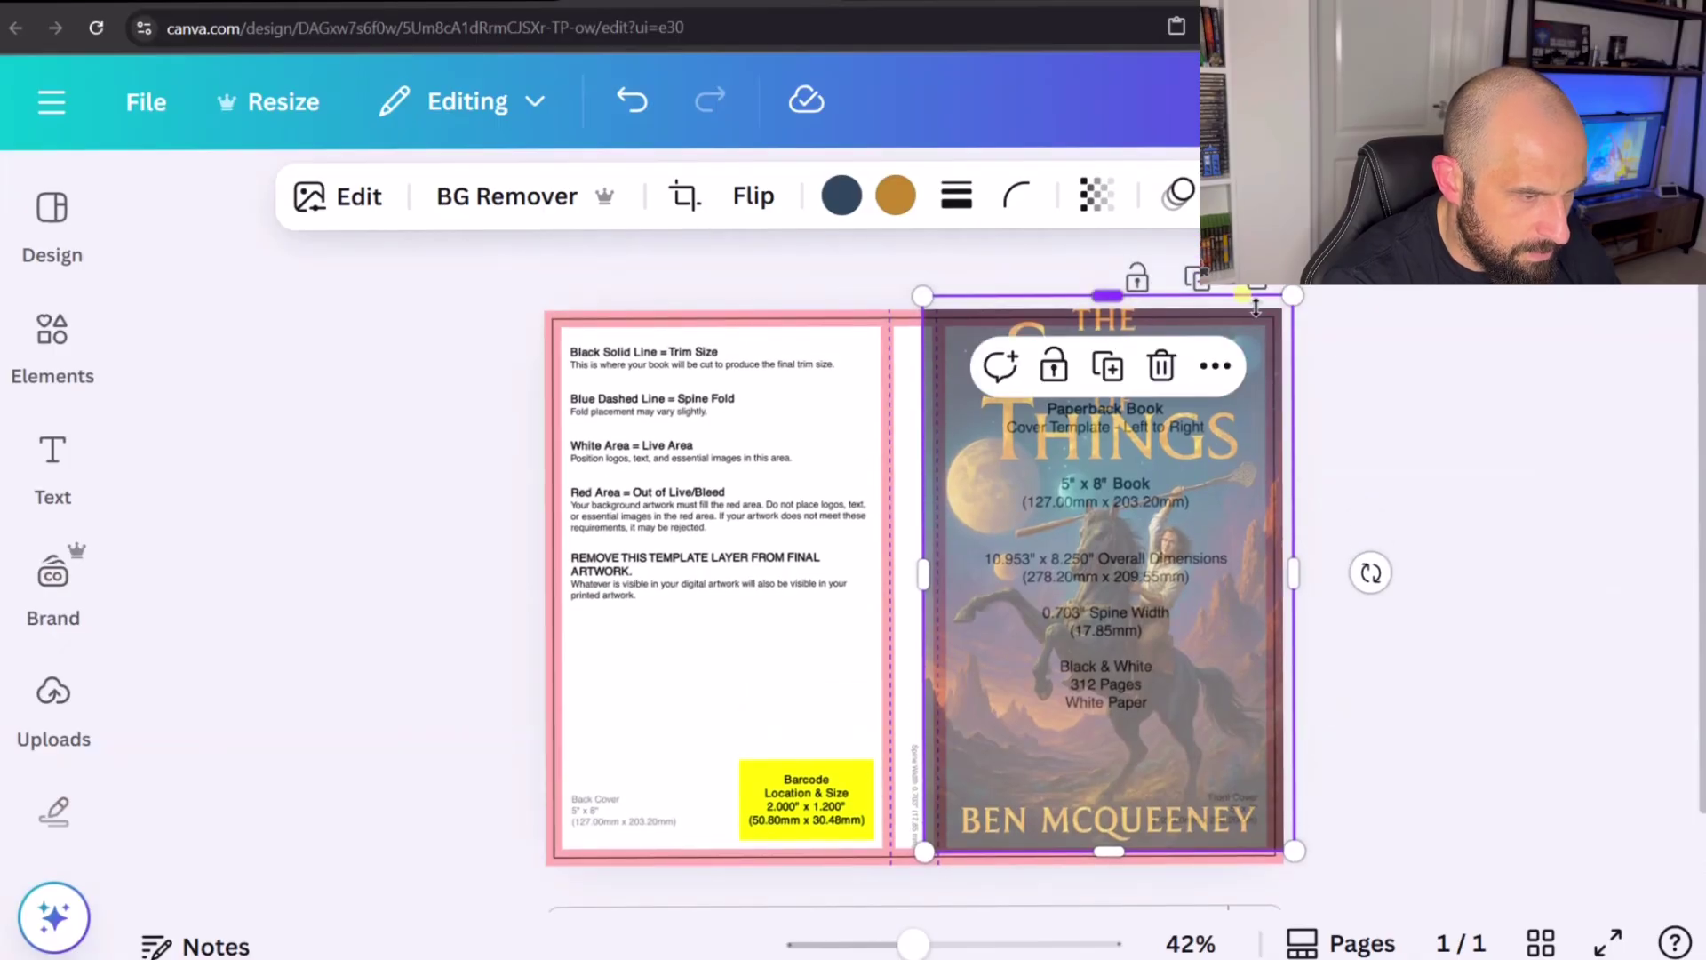
pyautogui.moveTo(1273, 299); pyautogui.dragTo(1257, 347)
pyautogui.moveTo(1160, 453)
pyautogui.mouseDown()
pyautogui.moveTo(1180, 444)
pyautogui.moveTo(1152, 468)
pyautogui.mouseUp()
pyautogui.click(1357, 464)
# Step: Restore the cover art's transparency to 100
pyautogui.click(1262, 494)
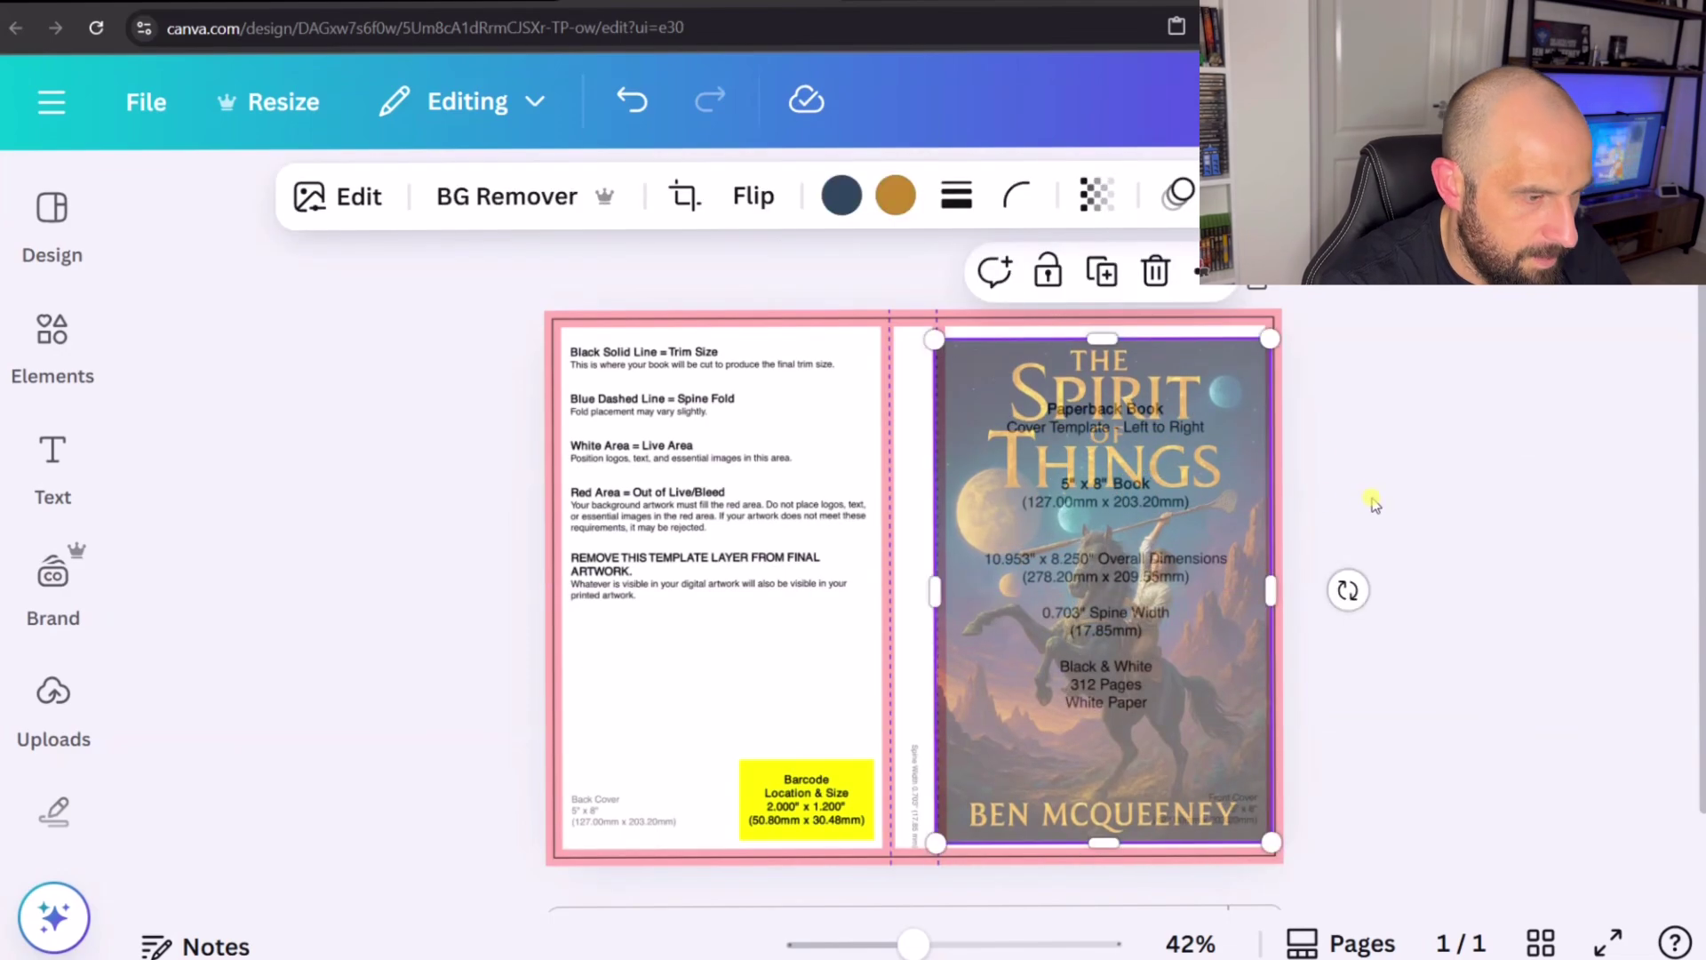
pyautogui.click(1098, 195)
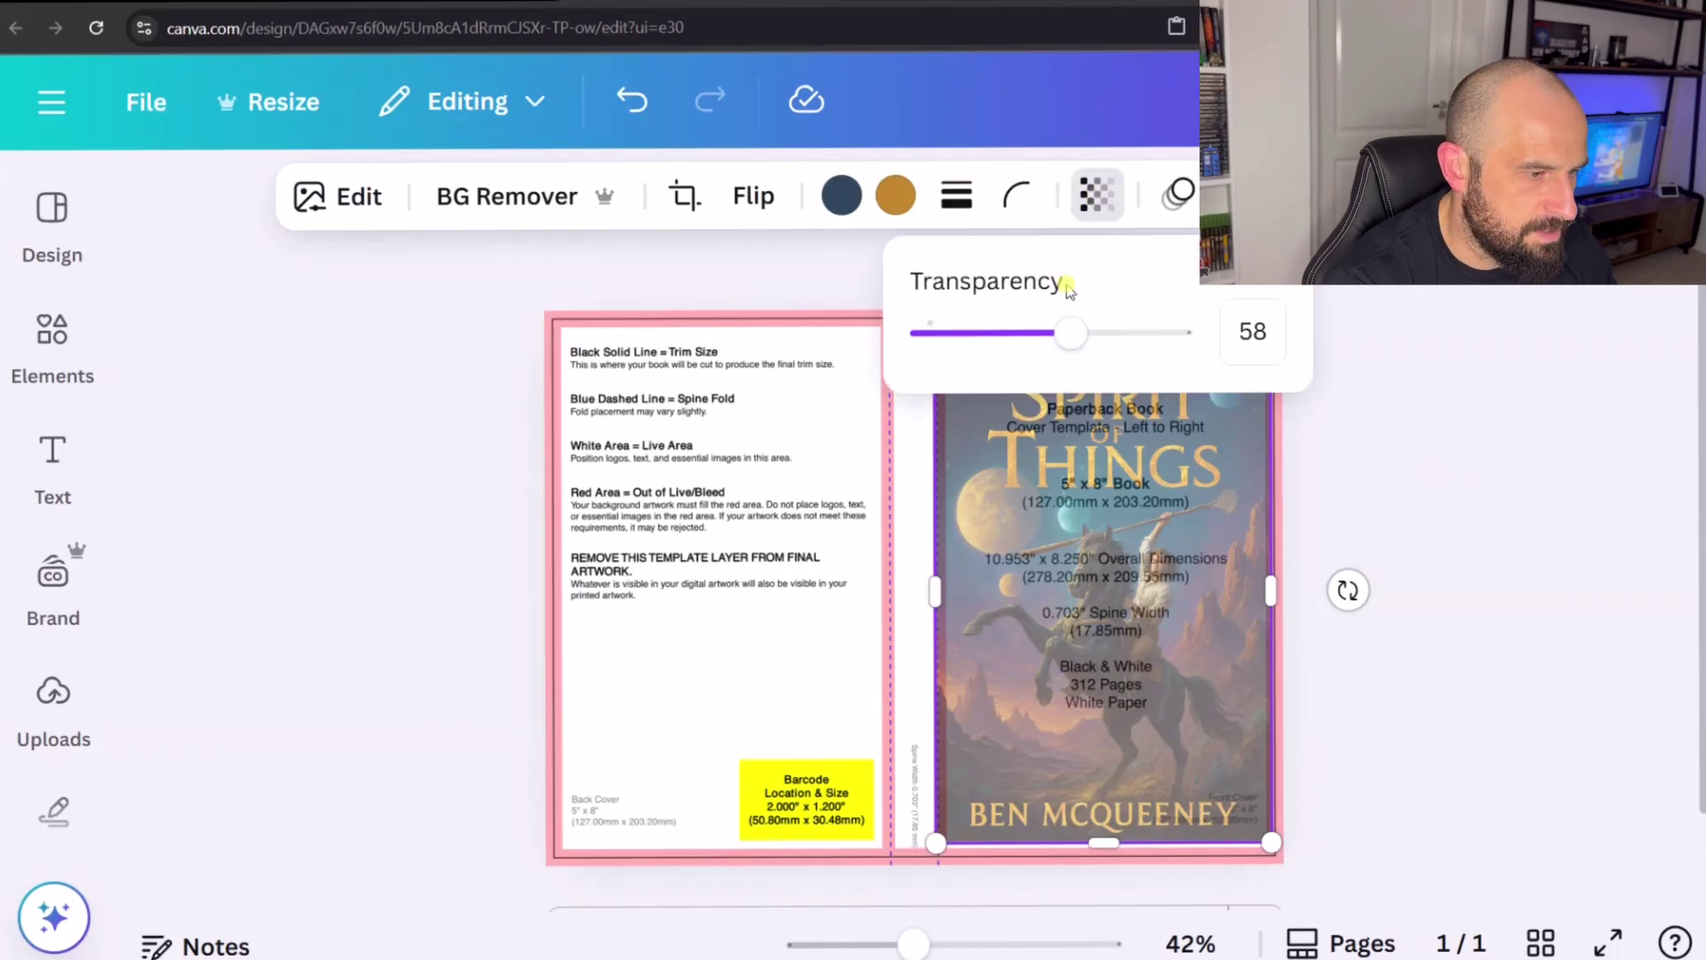
pyautogui.moveTo(1054, 341); pyautogui.dragTo(1201, 355)
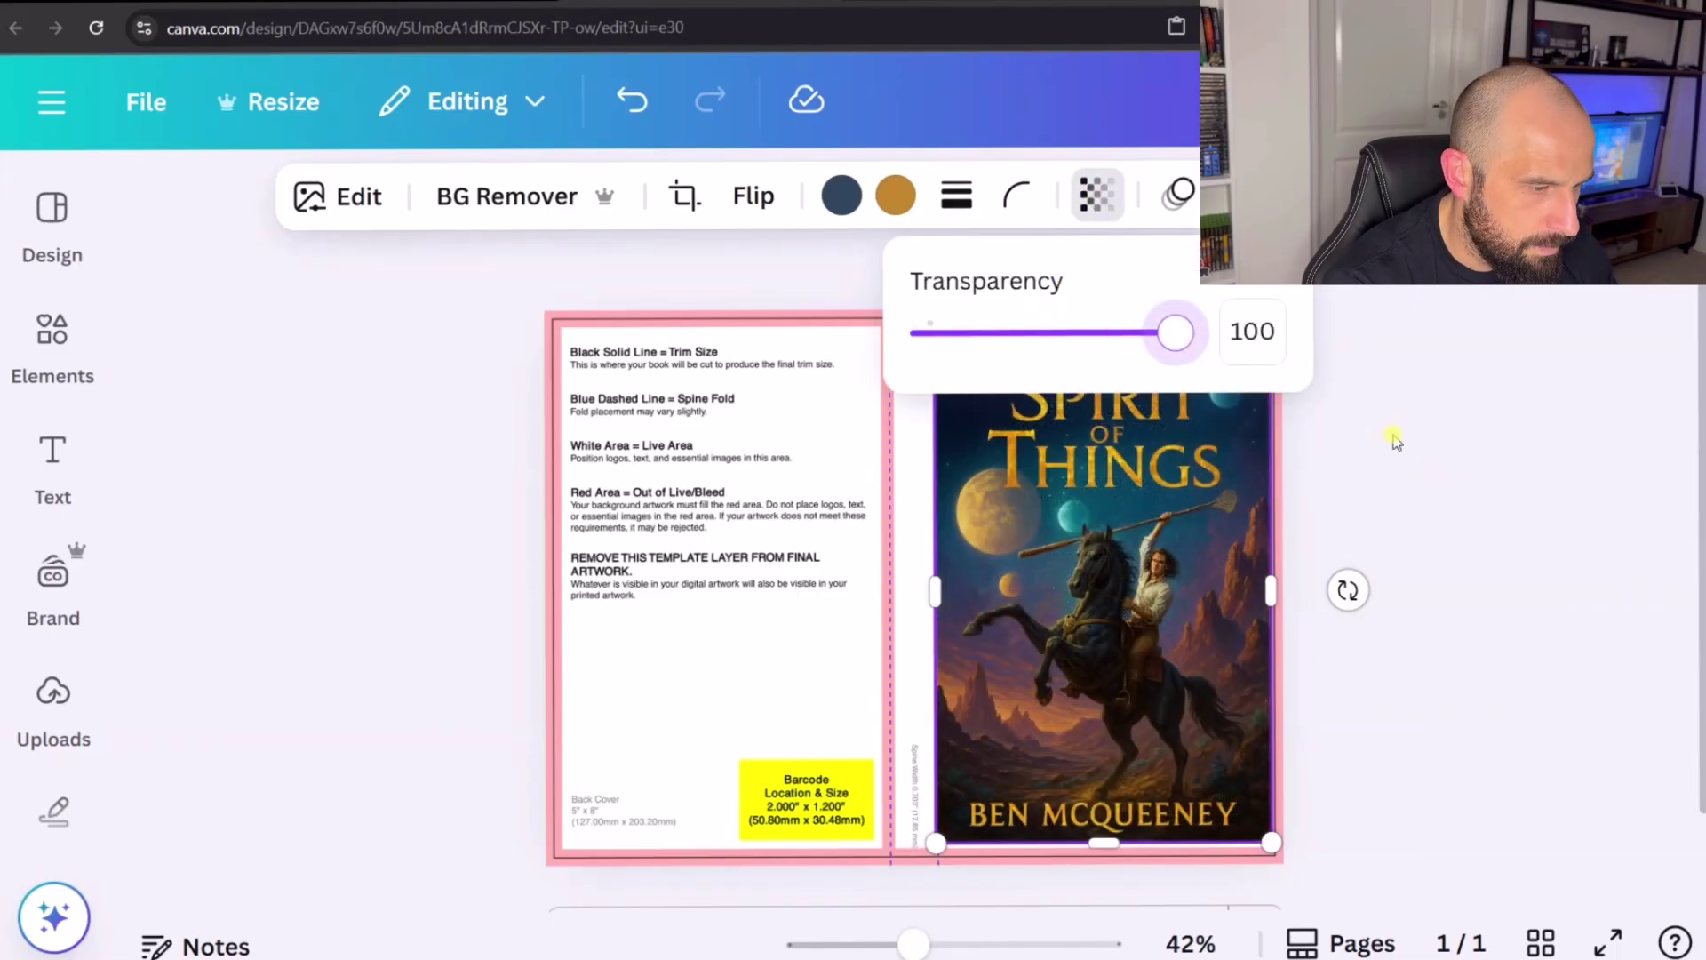
pyautogui.click(1205, 448)
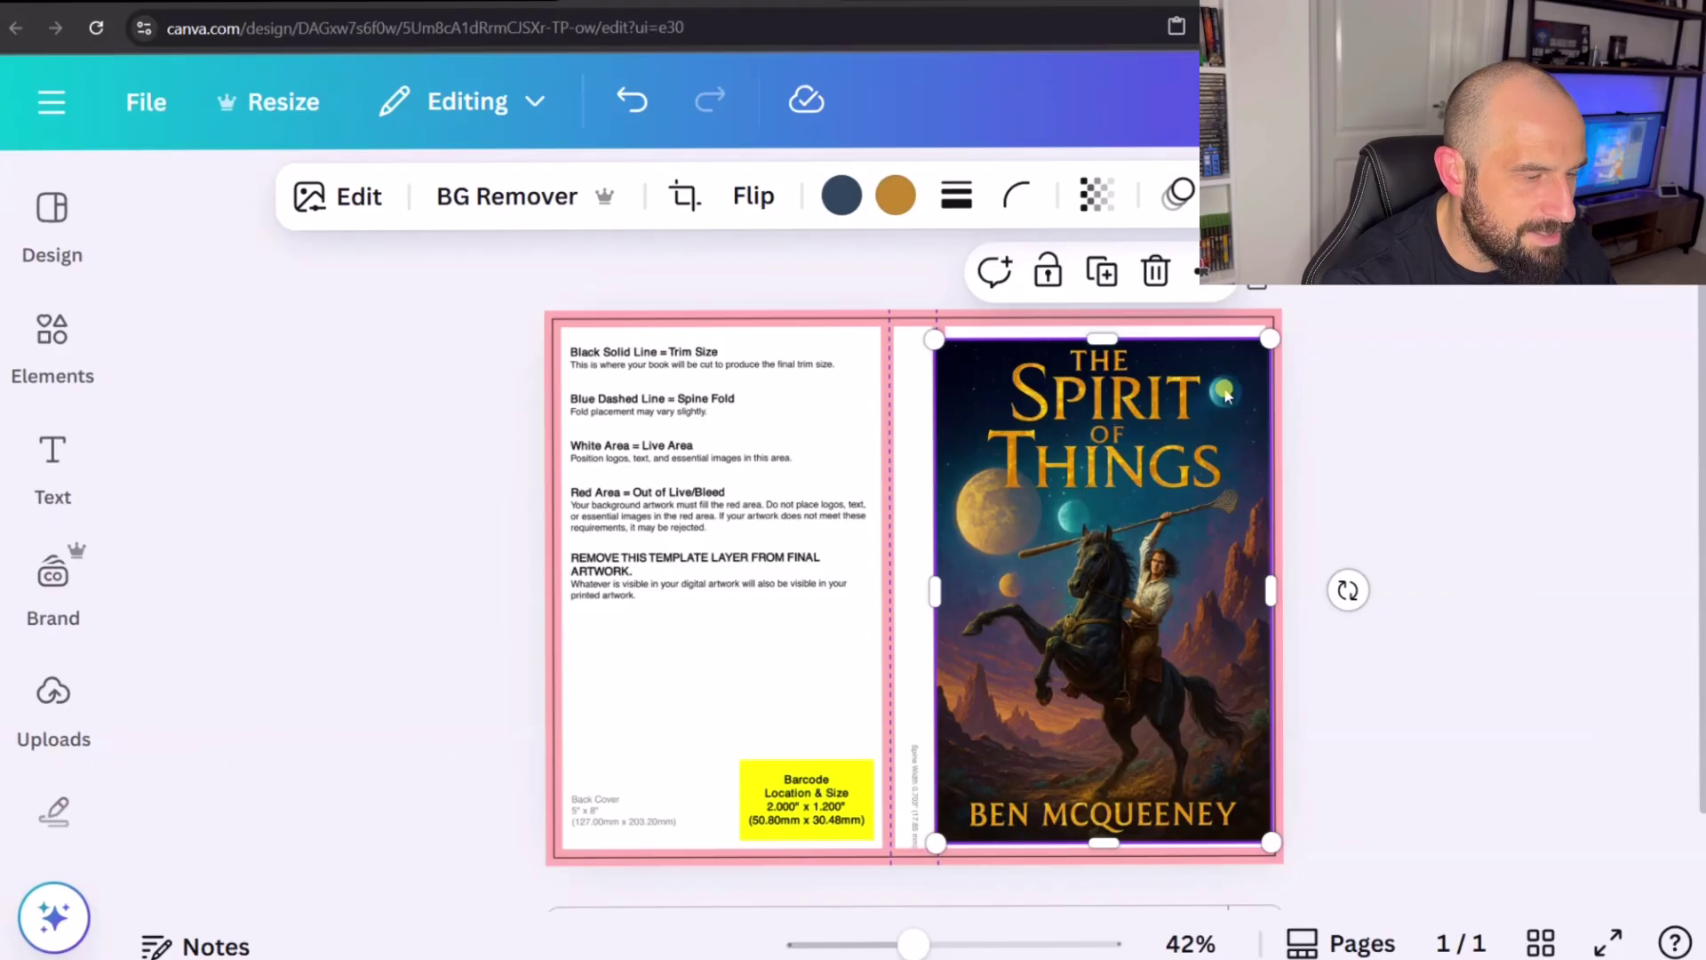
# Step: Use Magic Eraser to remove the small moon next to the title
pyautogui.click(360, 199)
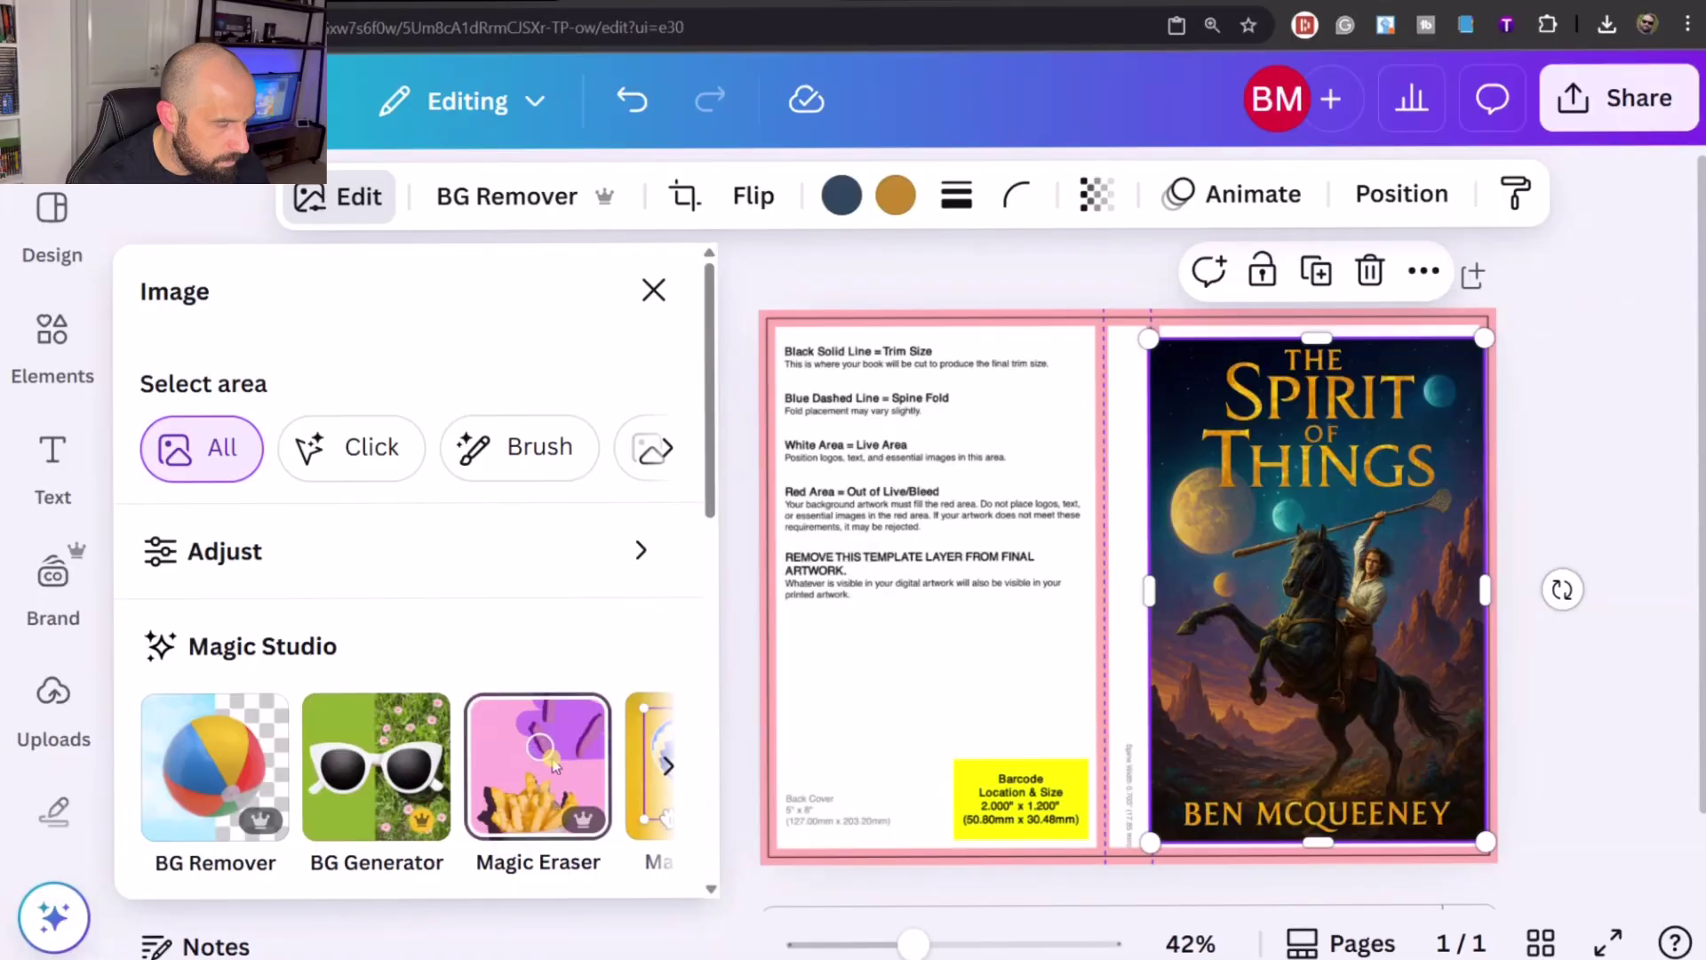
pyautogui.click(537, 764)
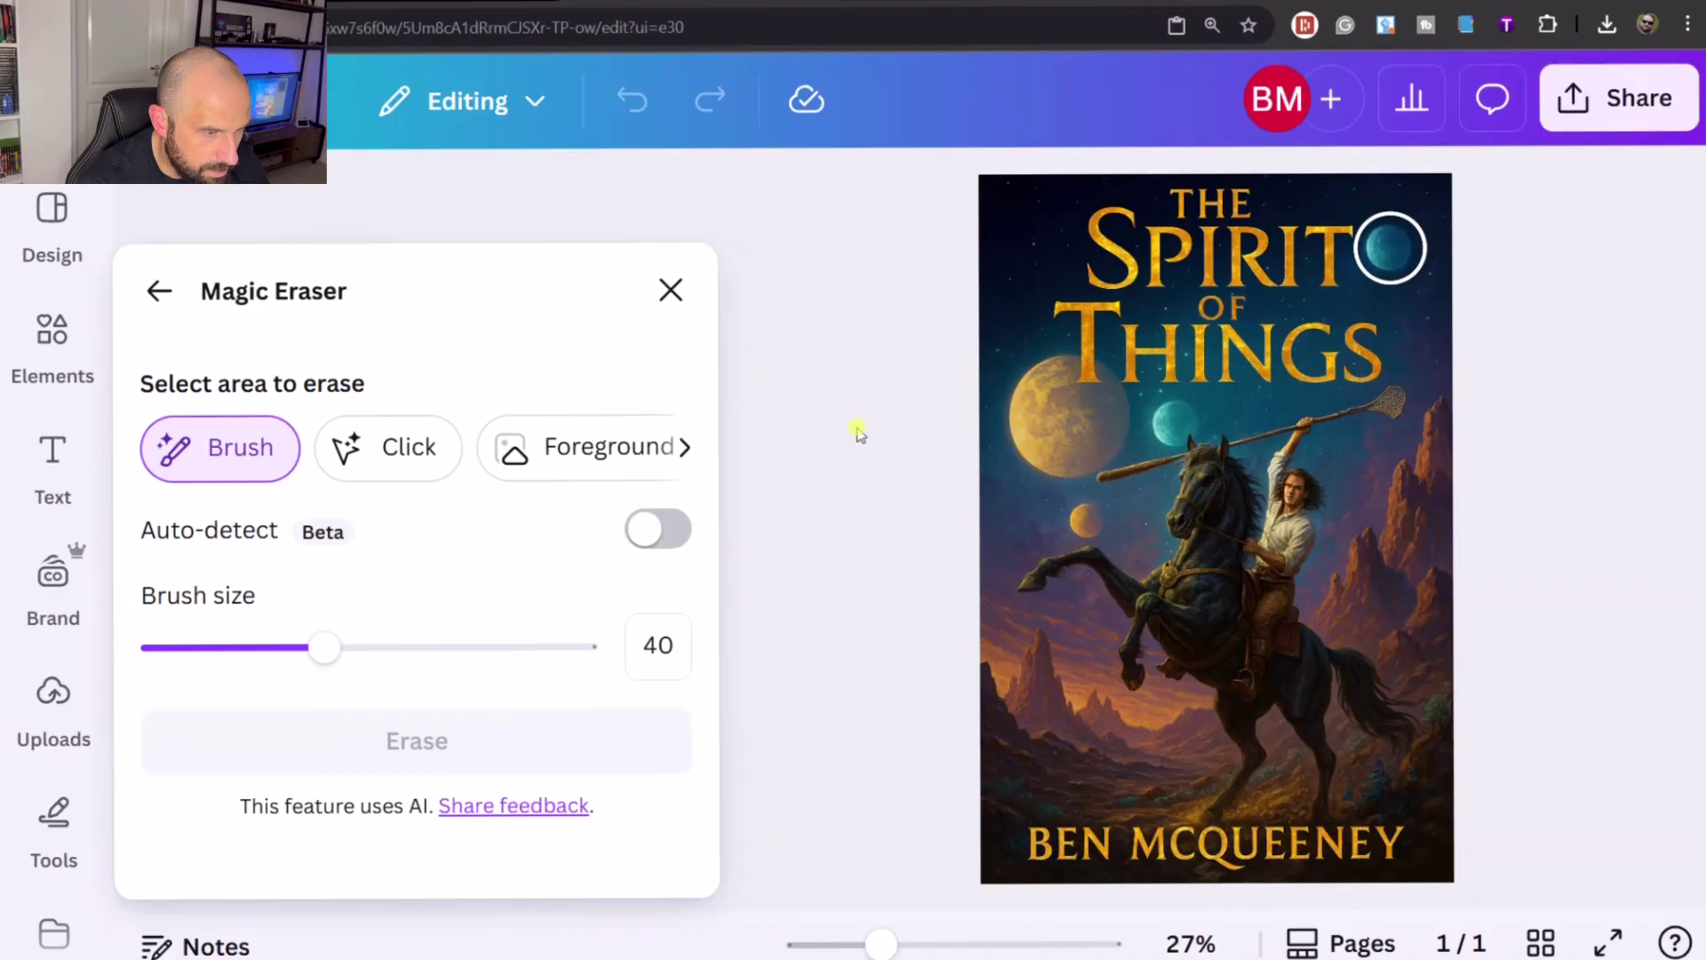
pyautogui.click(1392, 245)
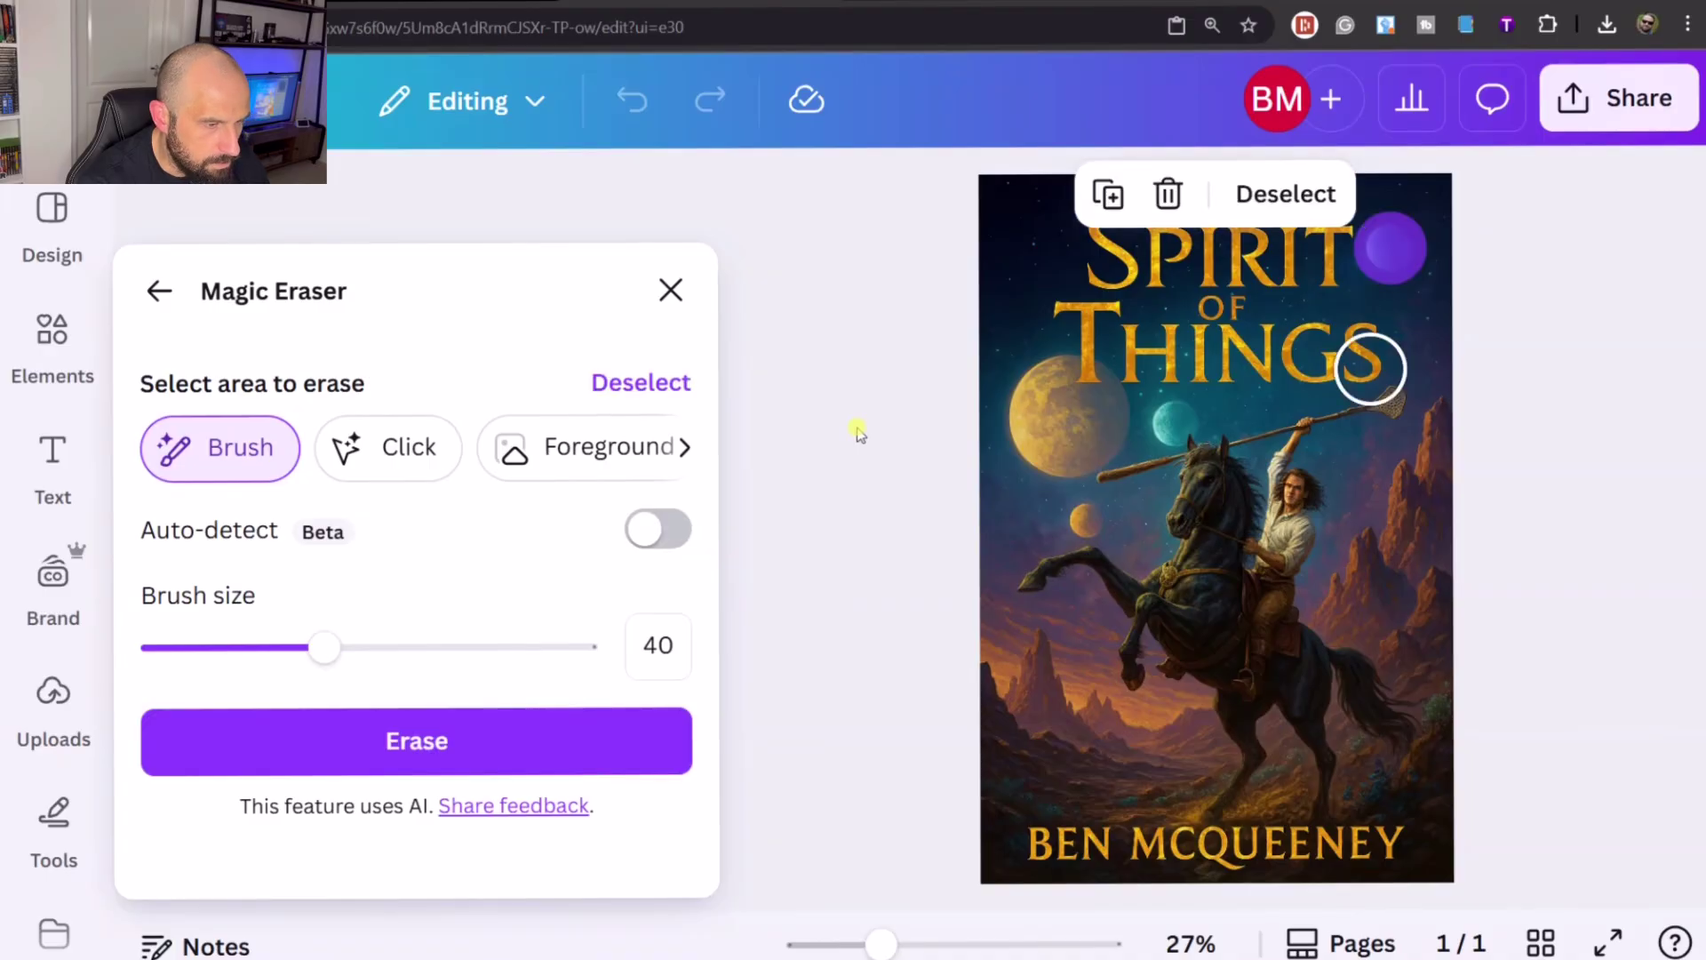
pyautogui.click(500, 716)
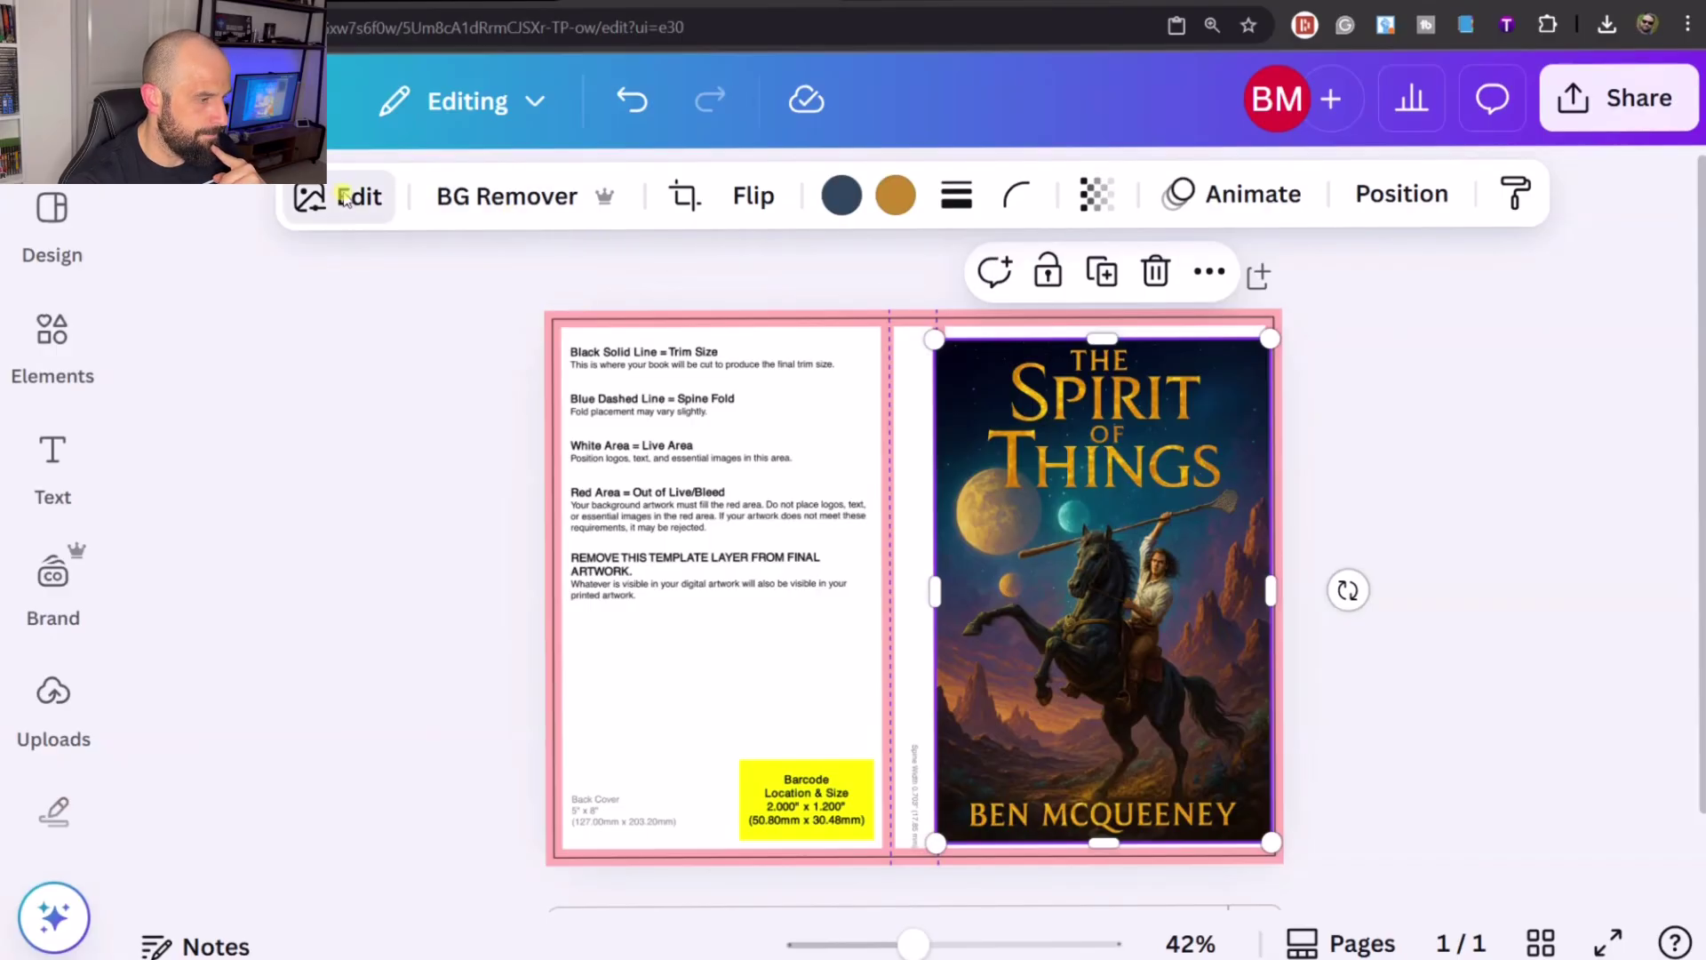
# Step: Run Magic Expand with the frame stretched from the left page edge to the bottom-right corner
pyautogui.click(345, 198)
pyautogui.scroll(-1, 469, 553)
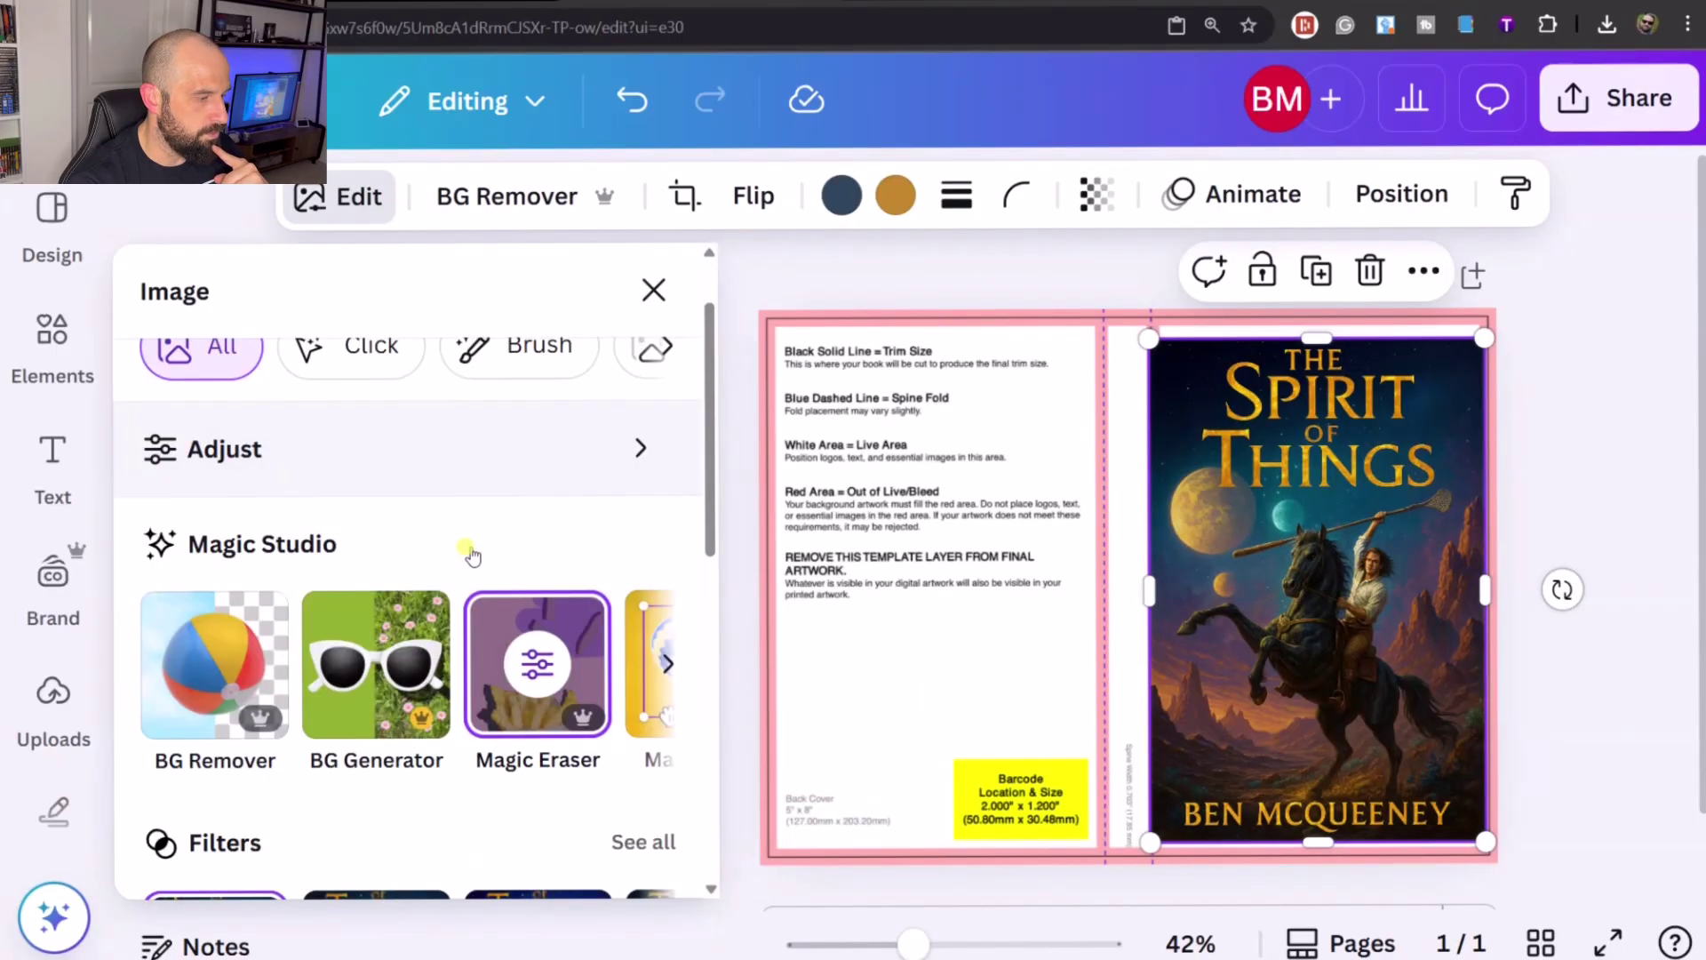
pyautogui.click(666, 657)
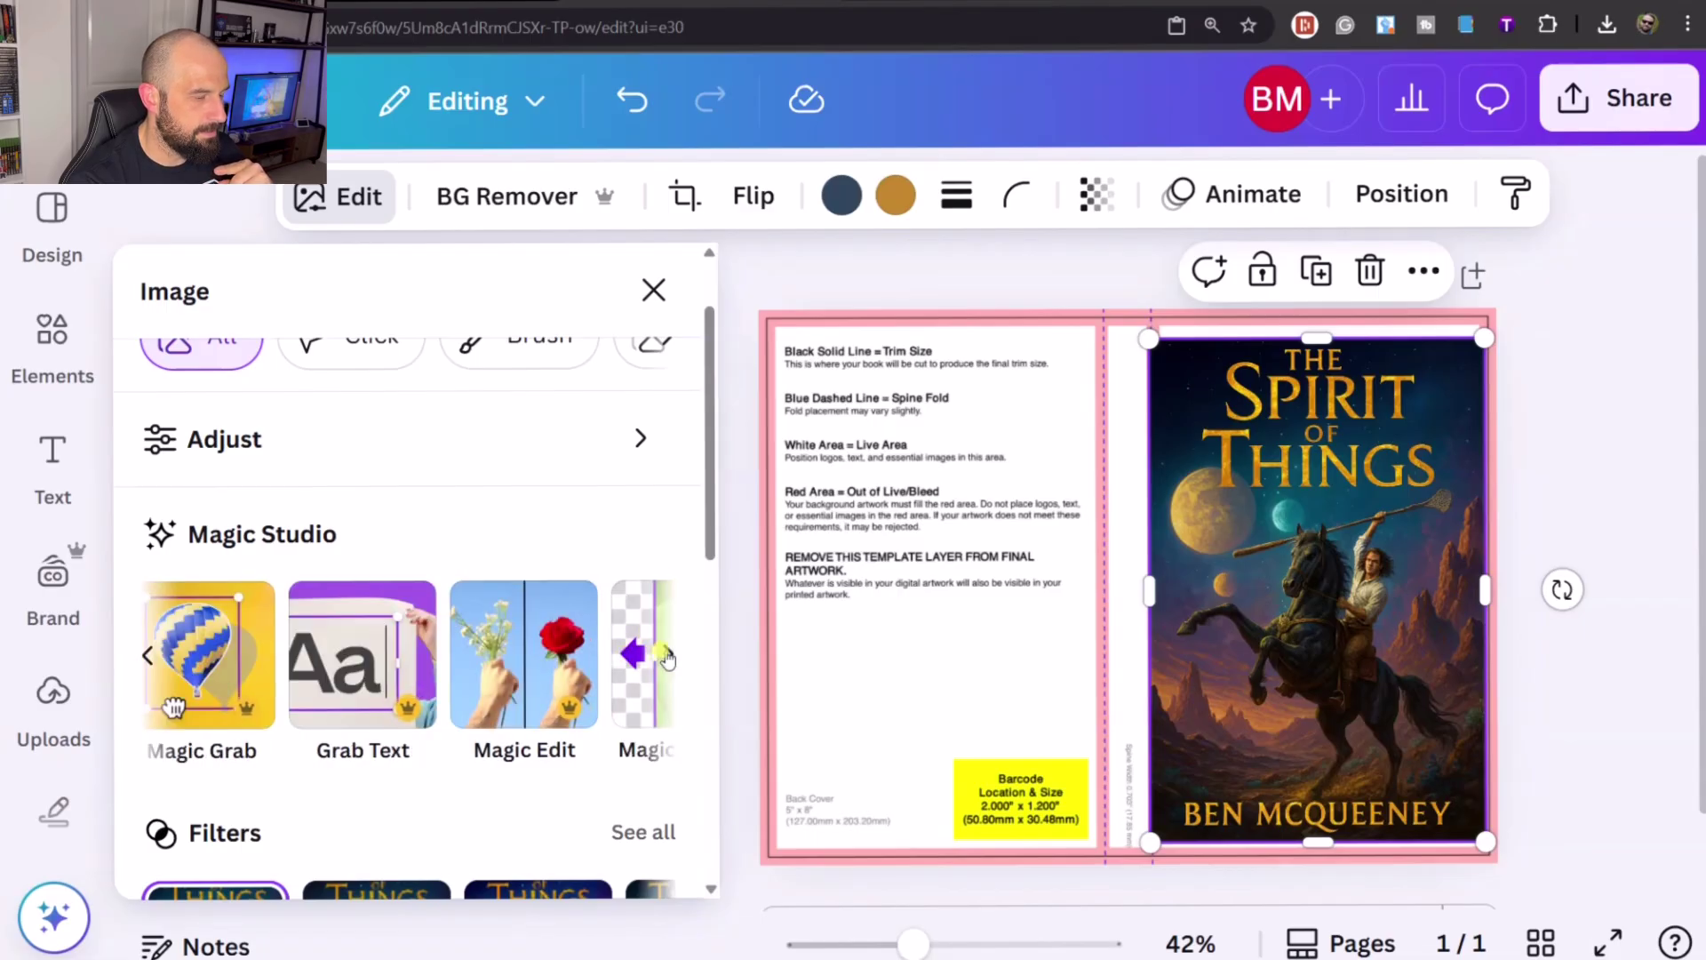
pyautogui.click(666, 657)
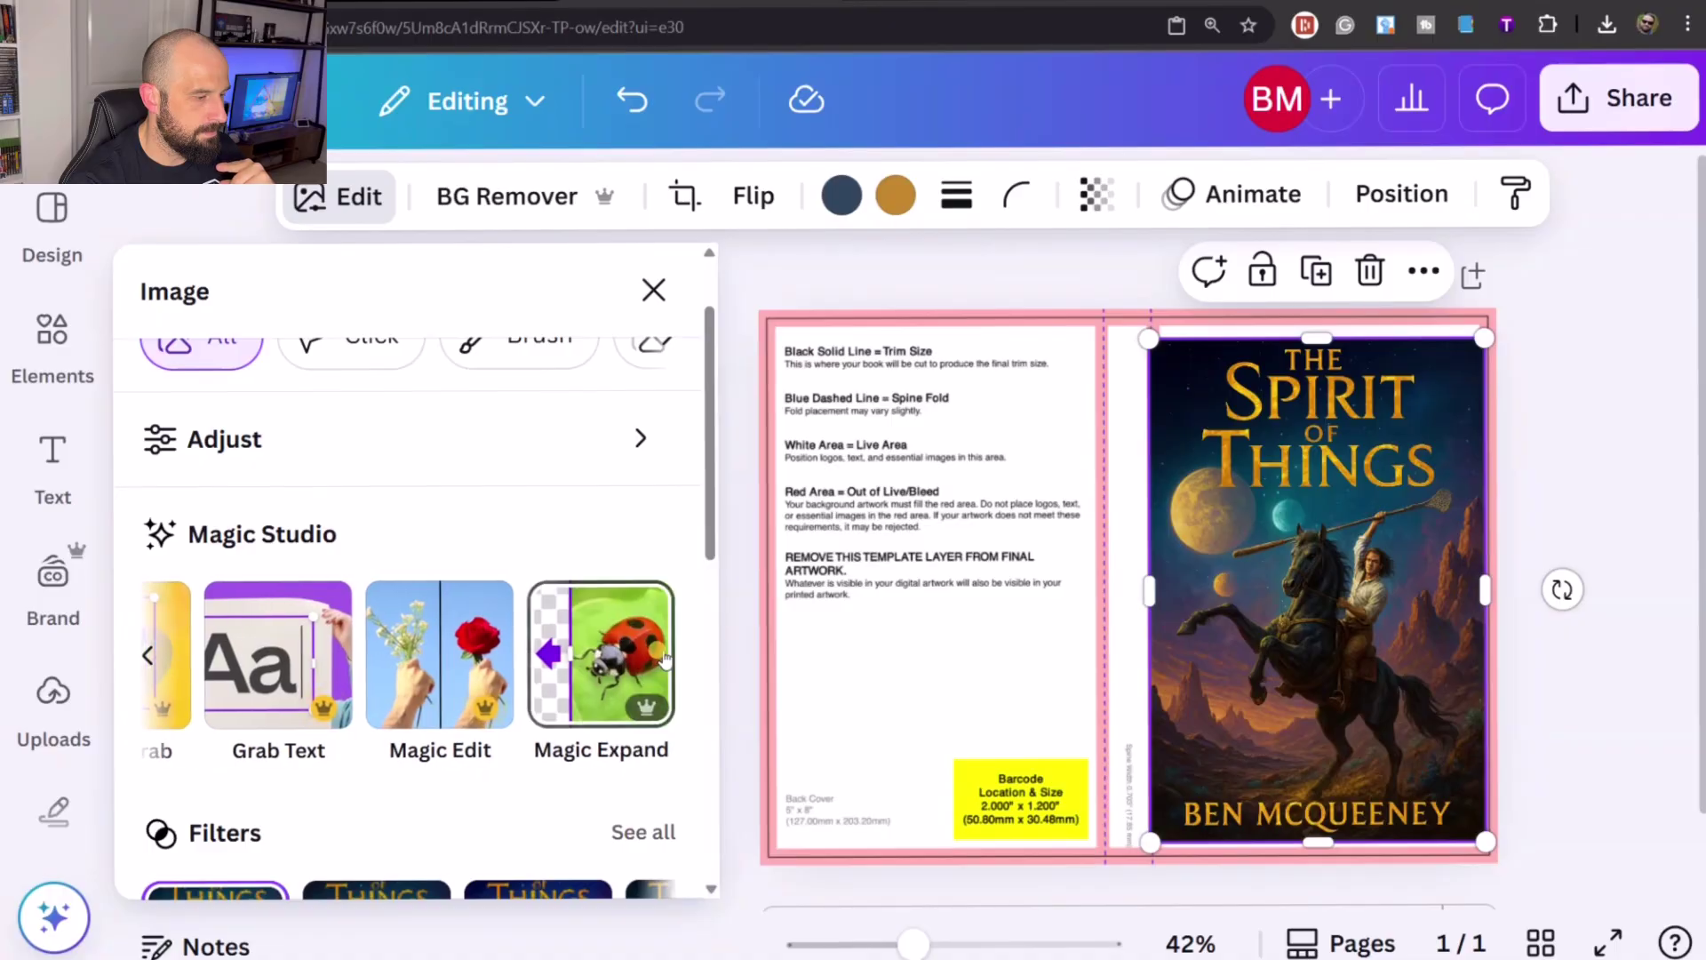
pyautogui.click(588, 662)
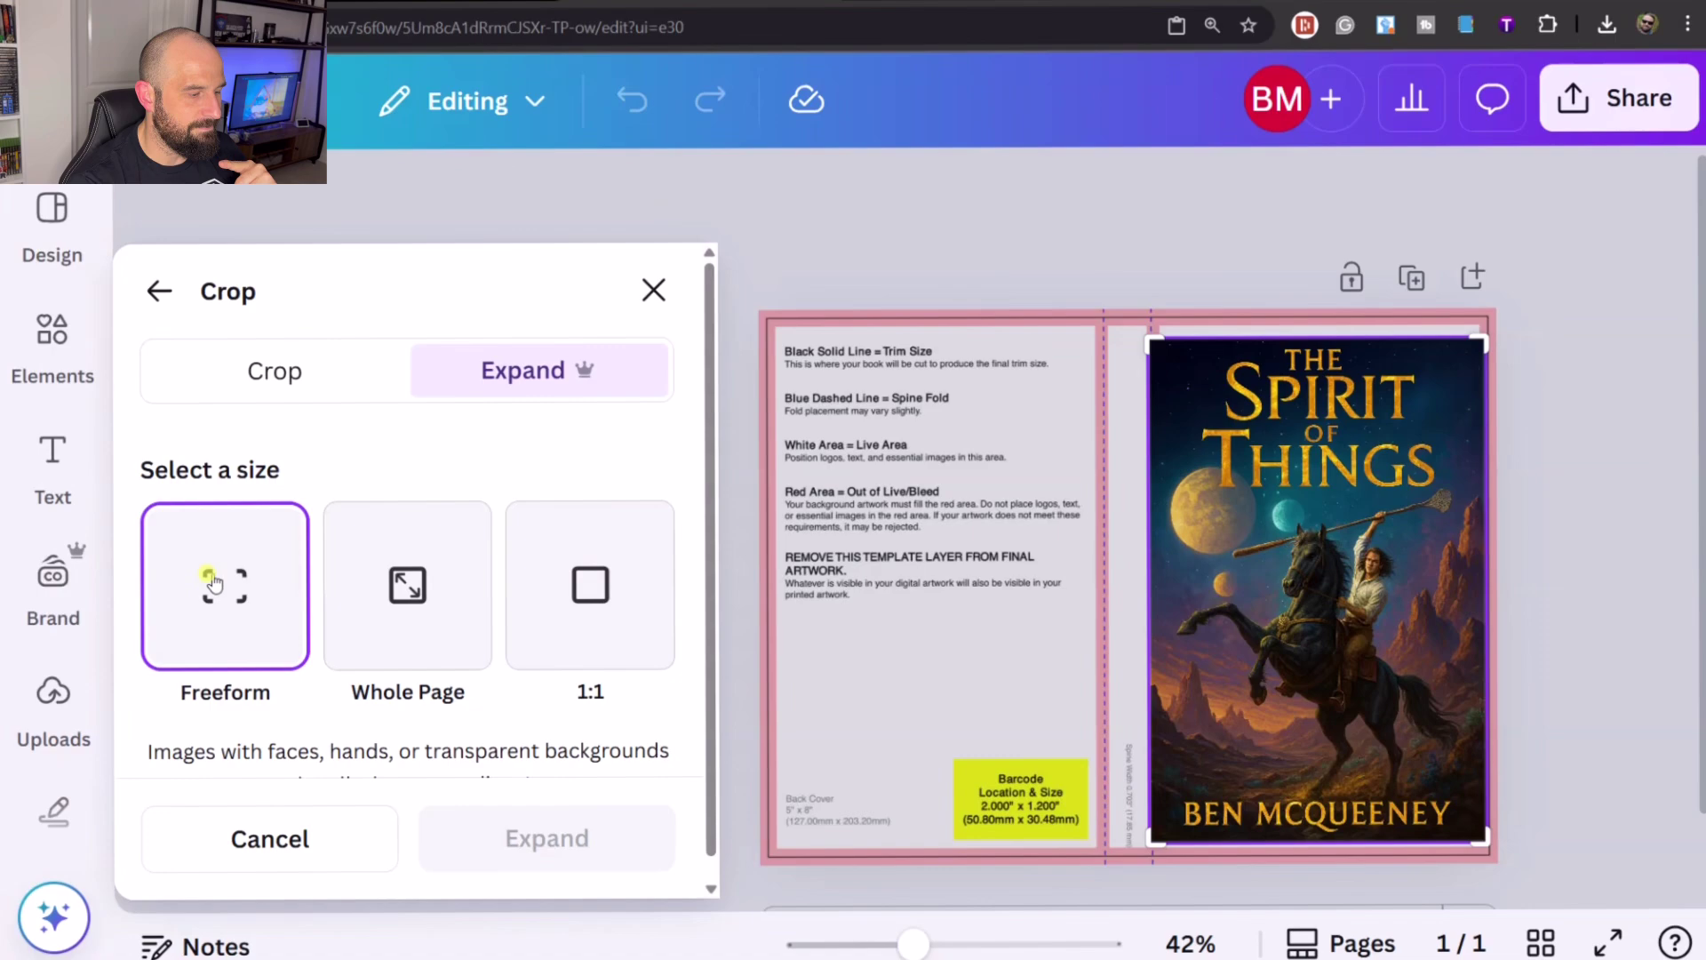
pyautogui.moveTo(1149, 334); pyautogui.dragTo(750, 304)
pyautogui.moveTo(1482, 841); pyautogui.dragTo(1500, 861)
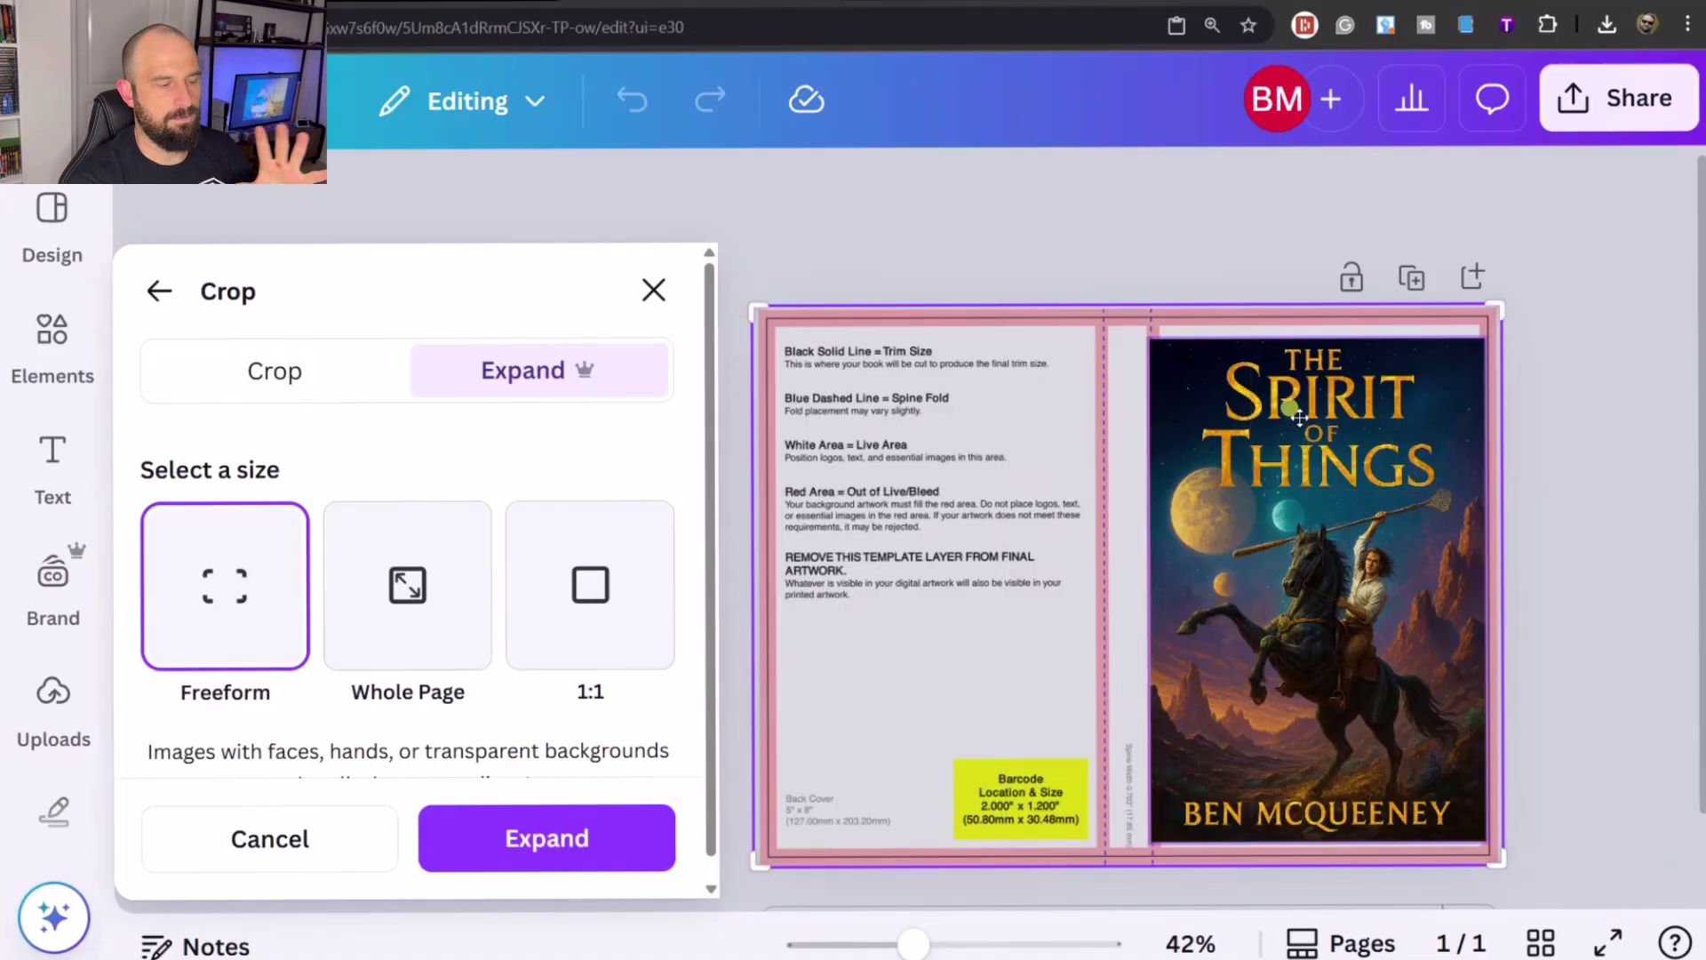
pyautogui.click(587, 840)
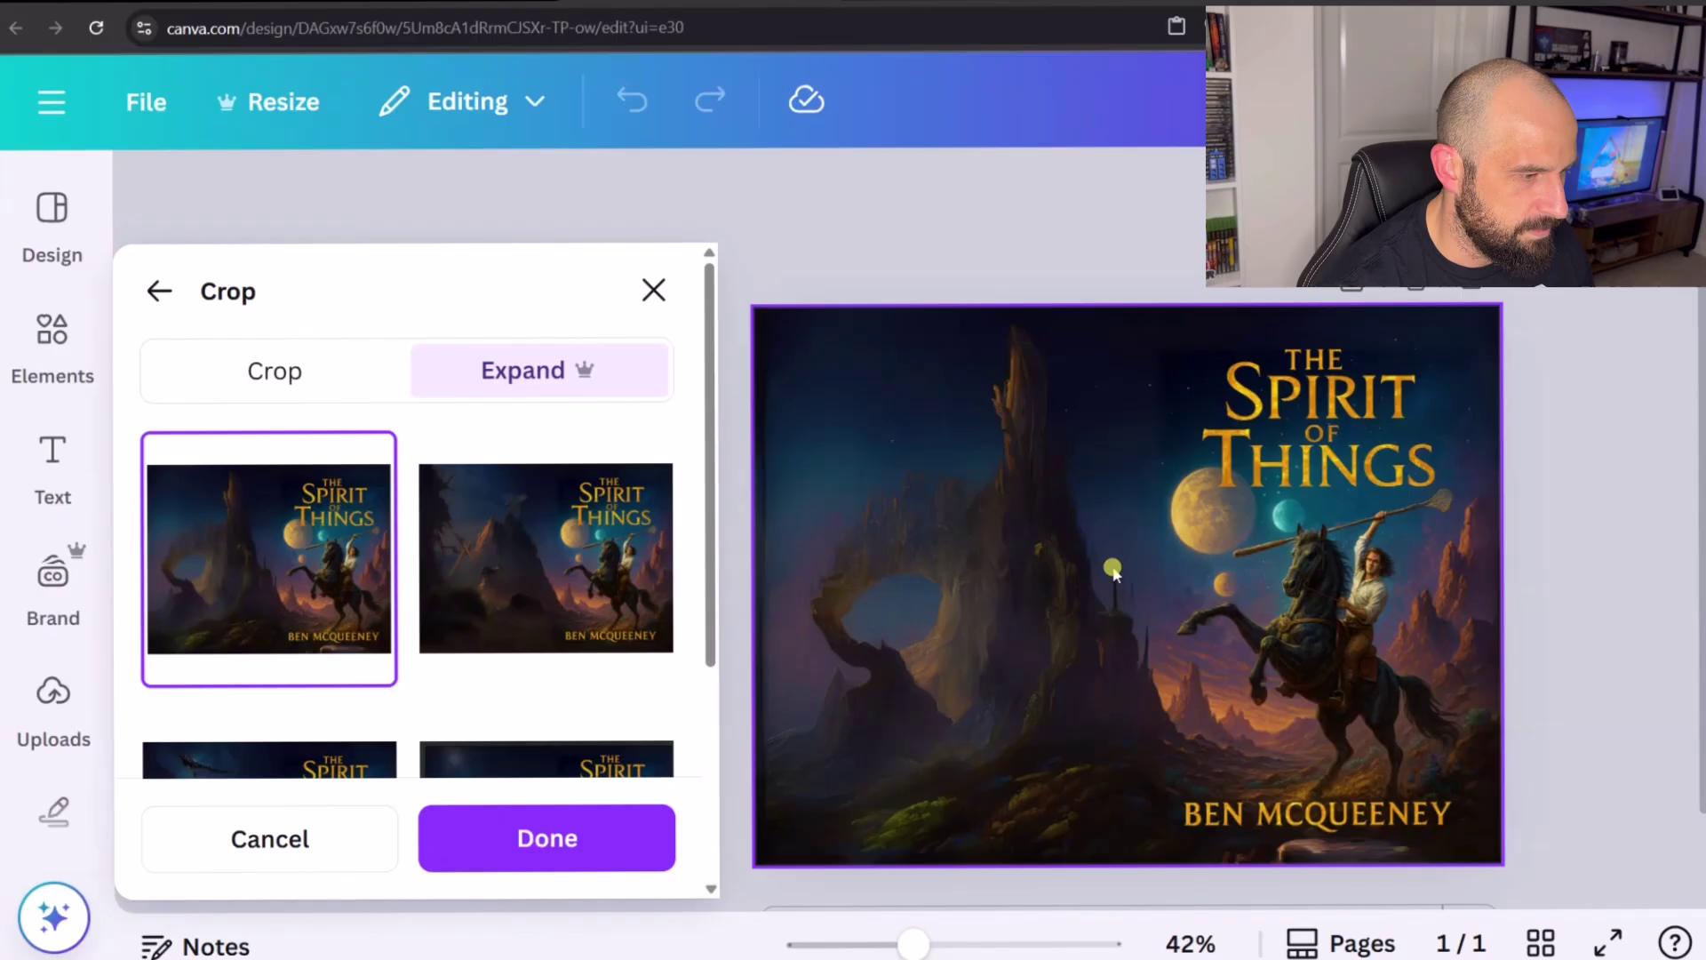
# Step: Compare the Expand variants with broken spires, a large flying creature, and a creature in the sky
pyautogui.click(636, 585)
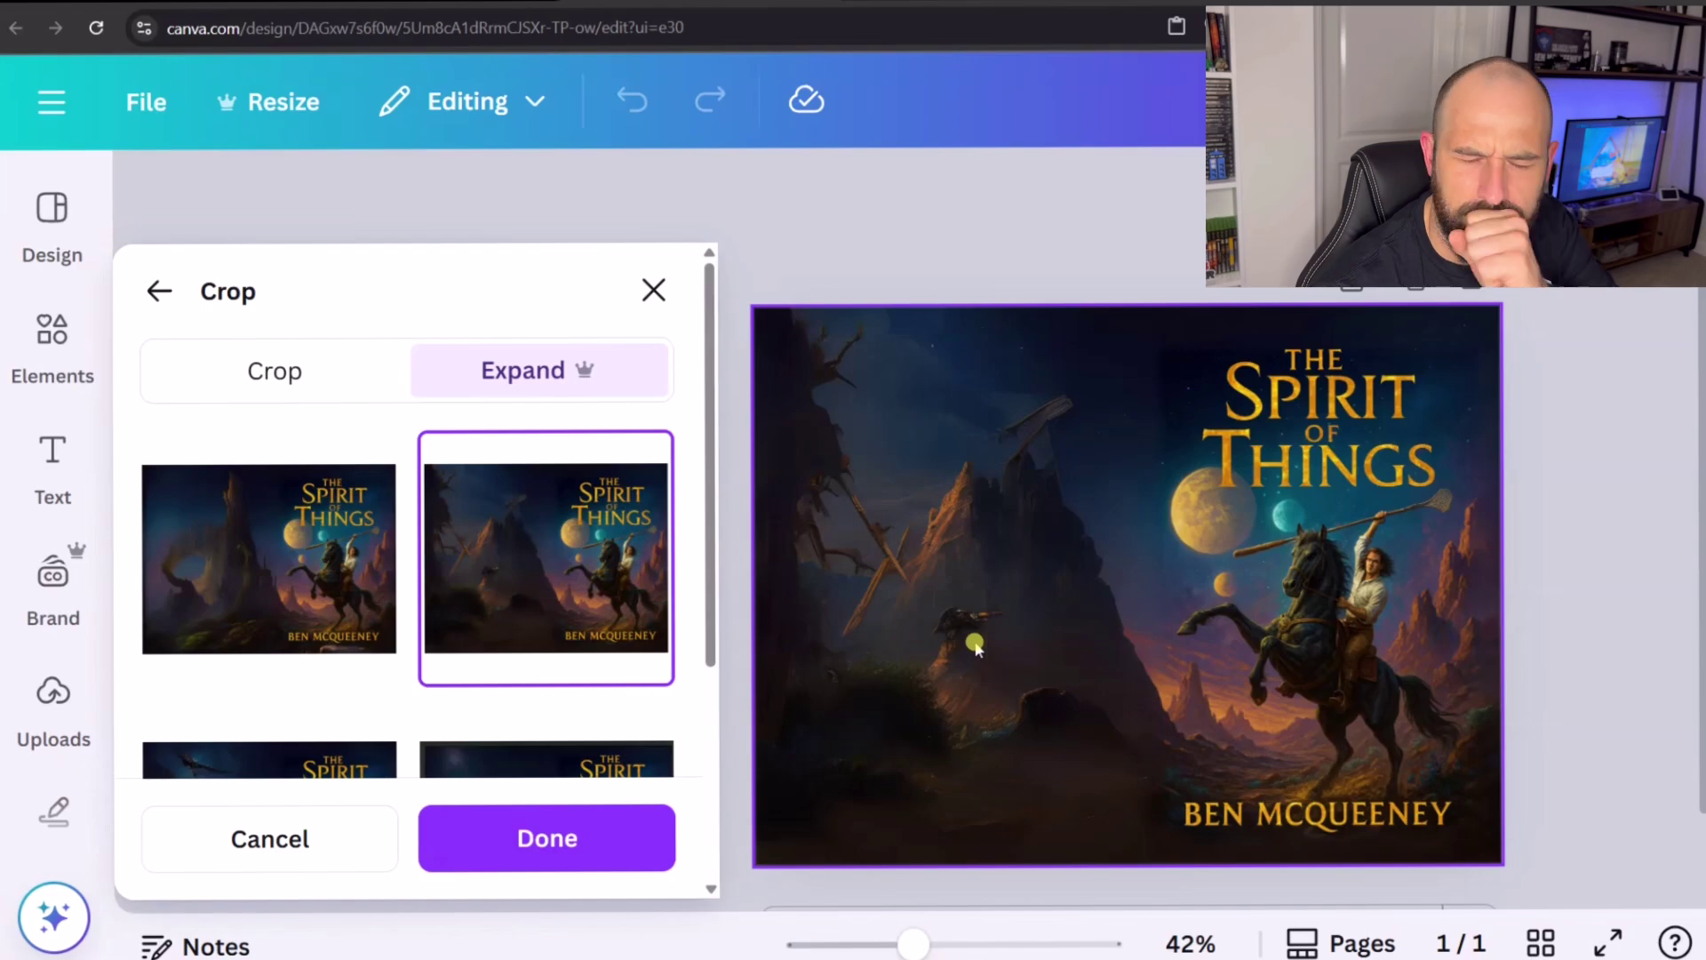
pyautogui.scroll(5, 1040, 419)
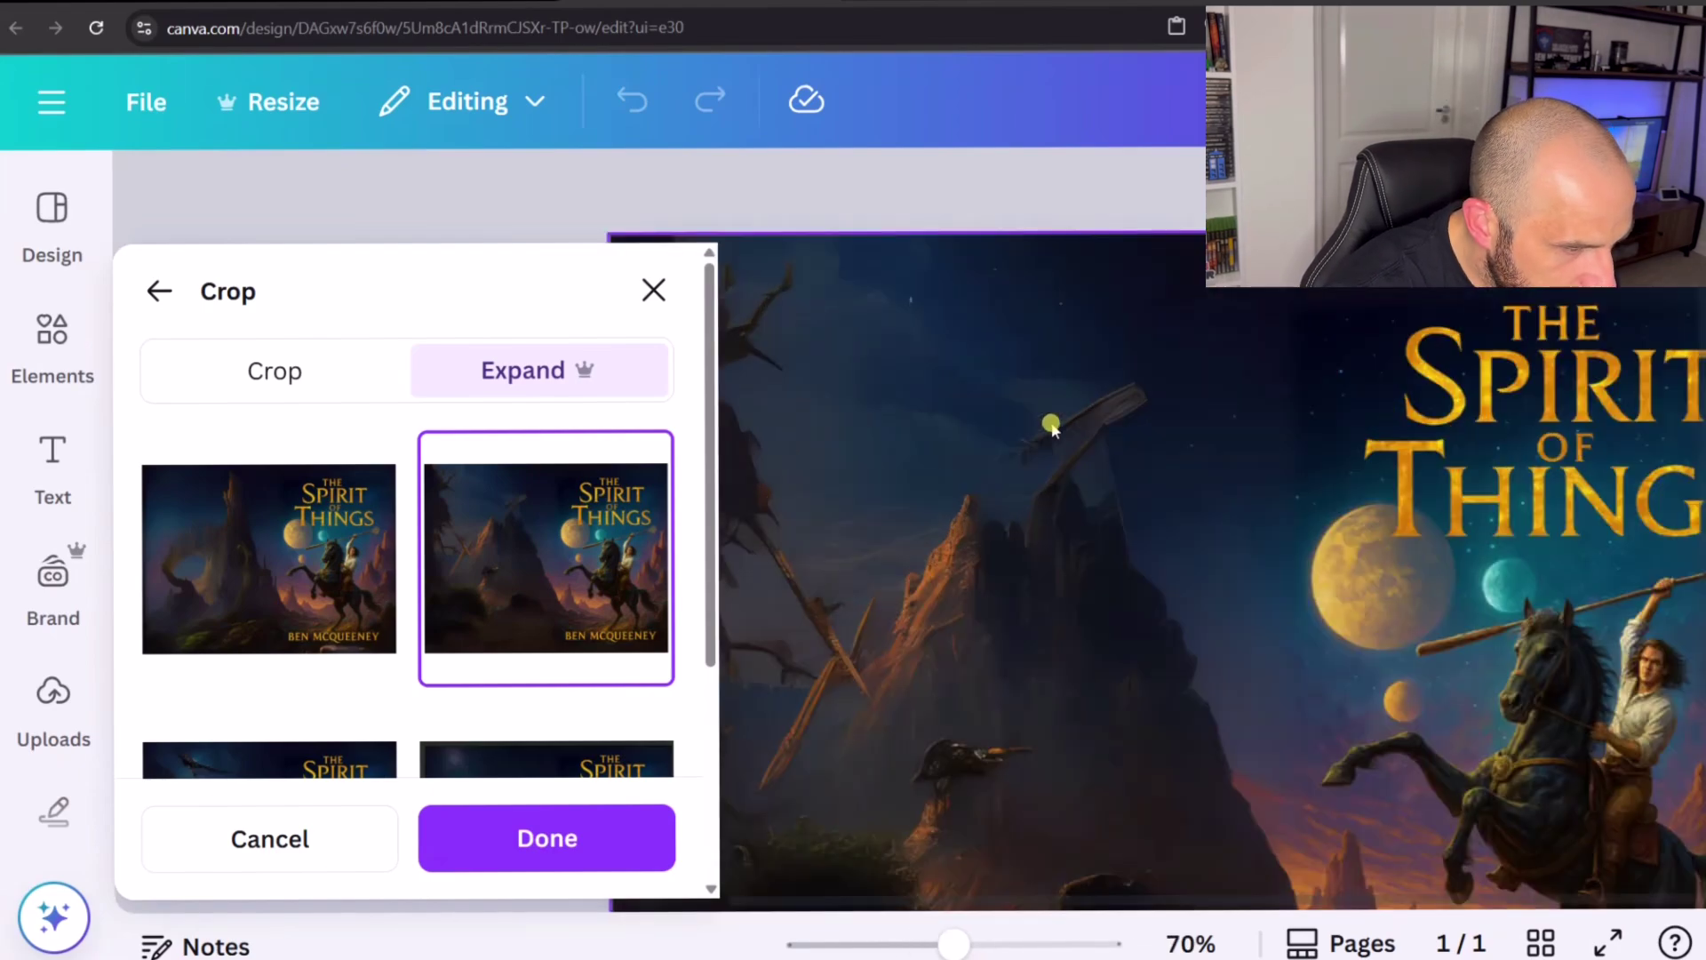
pyautogui.scroll(-5, 1189, 485)
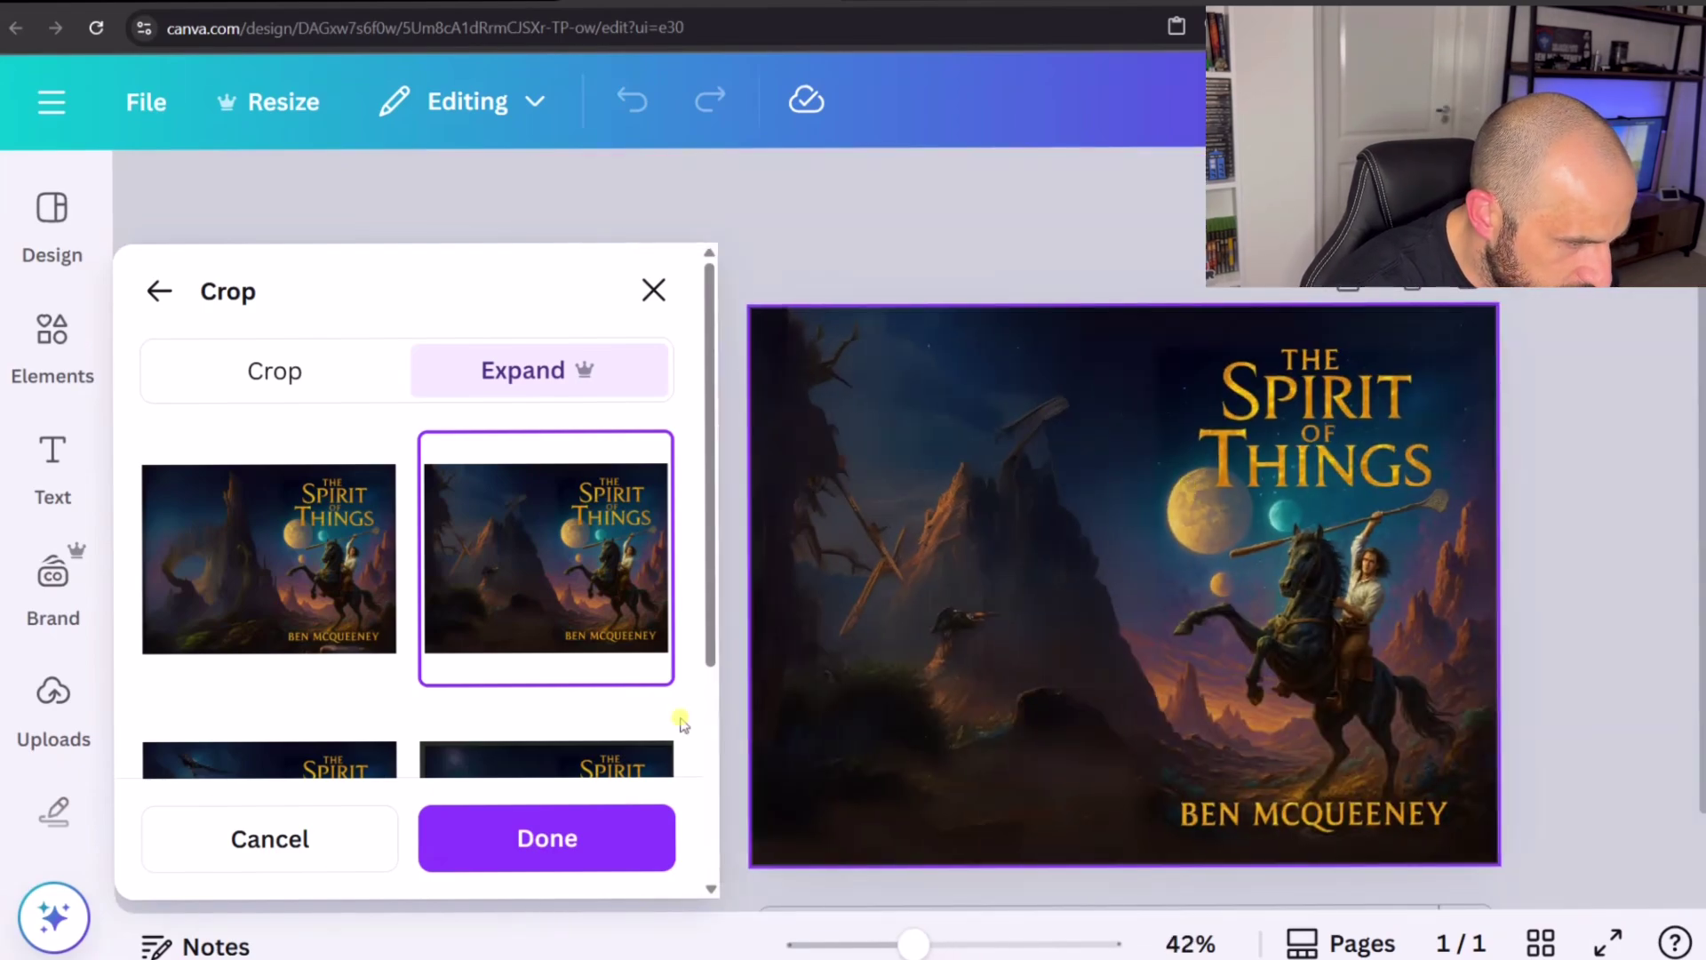
pyautogui.moveTo(714, 560); pyautogui.dragTo(721, 651)
pyautogui.click(620, 656)
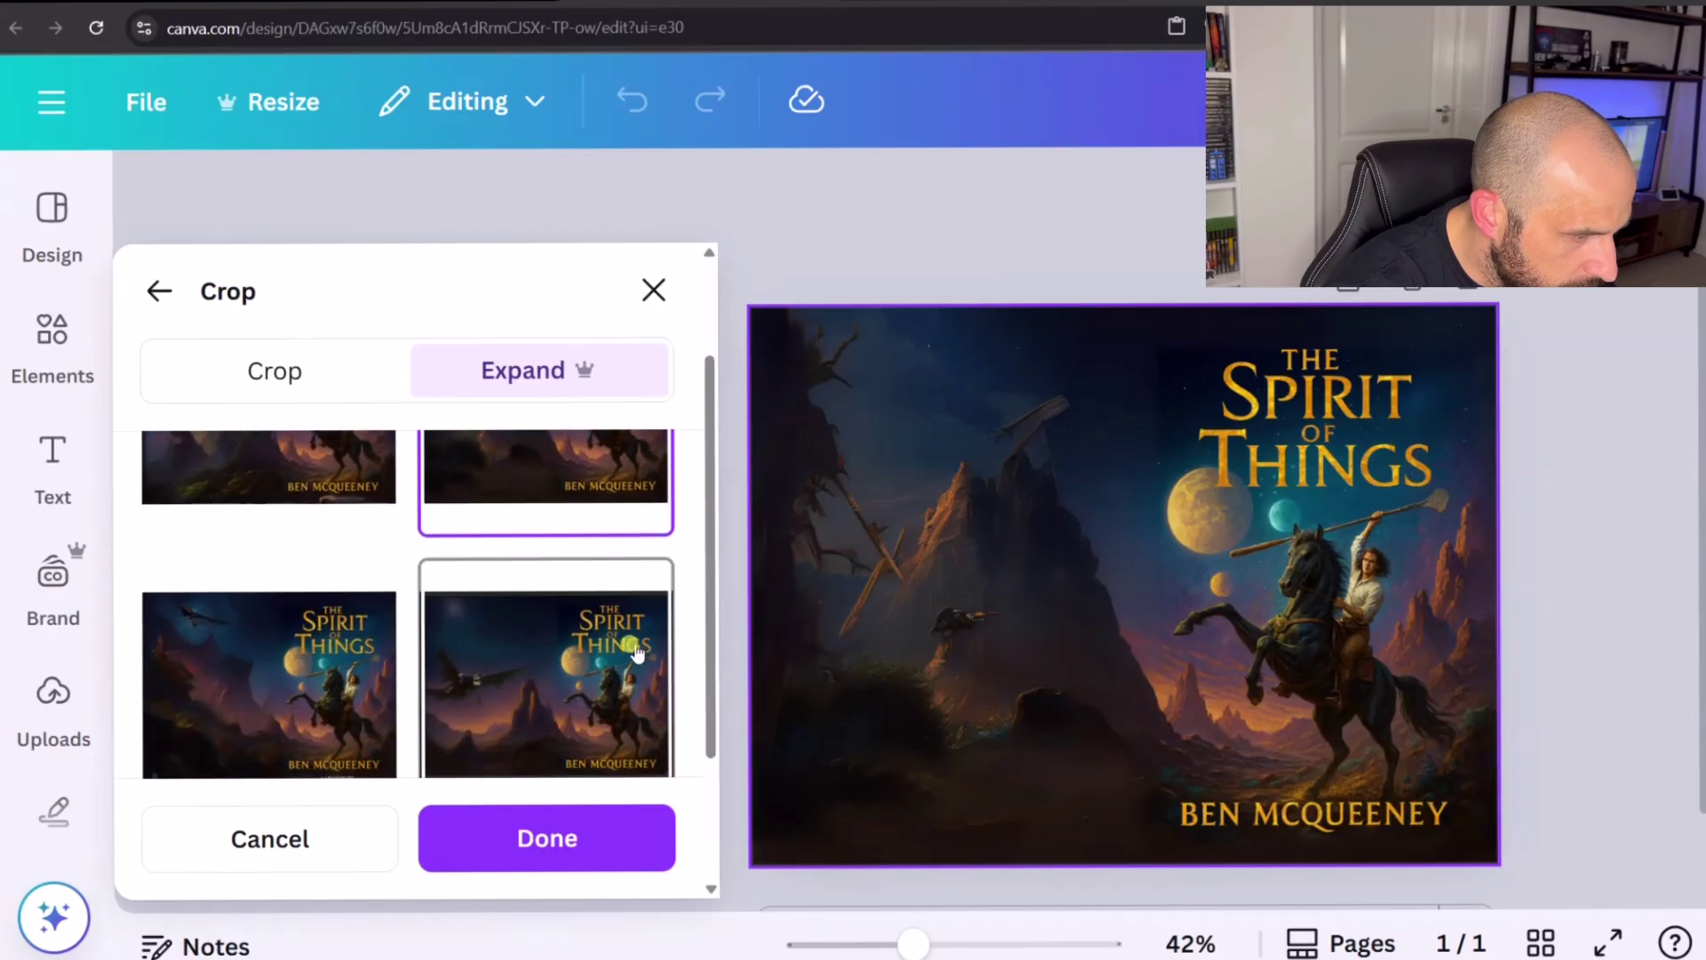
pyautogui.scroll(5, 924, 586)
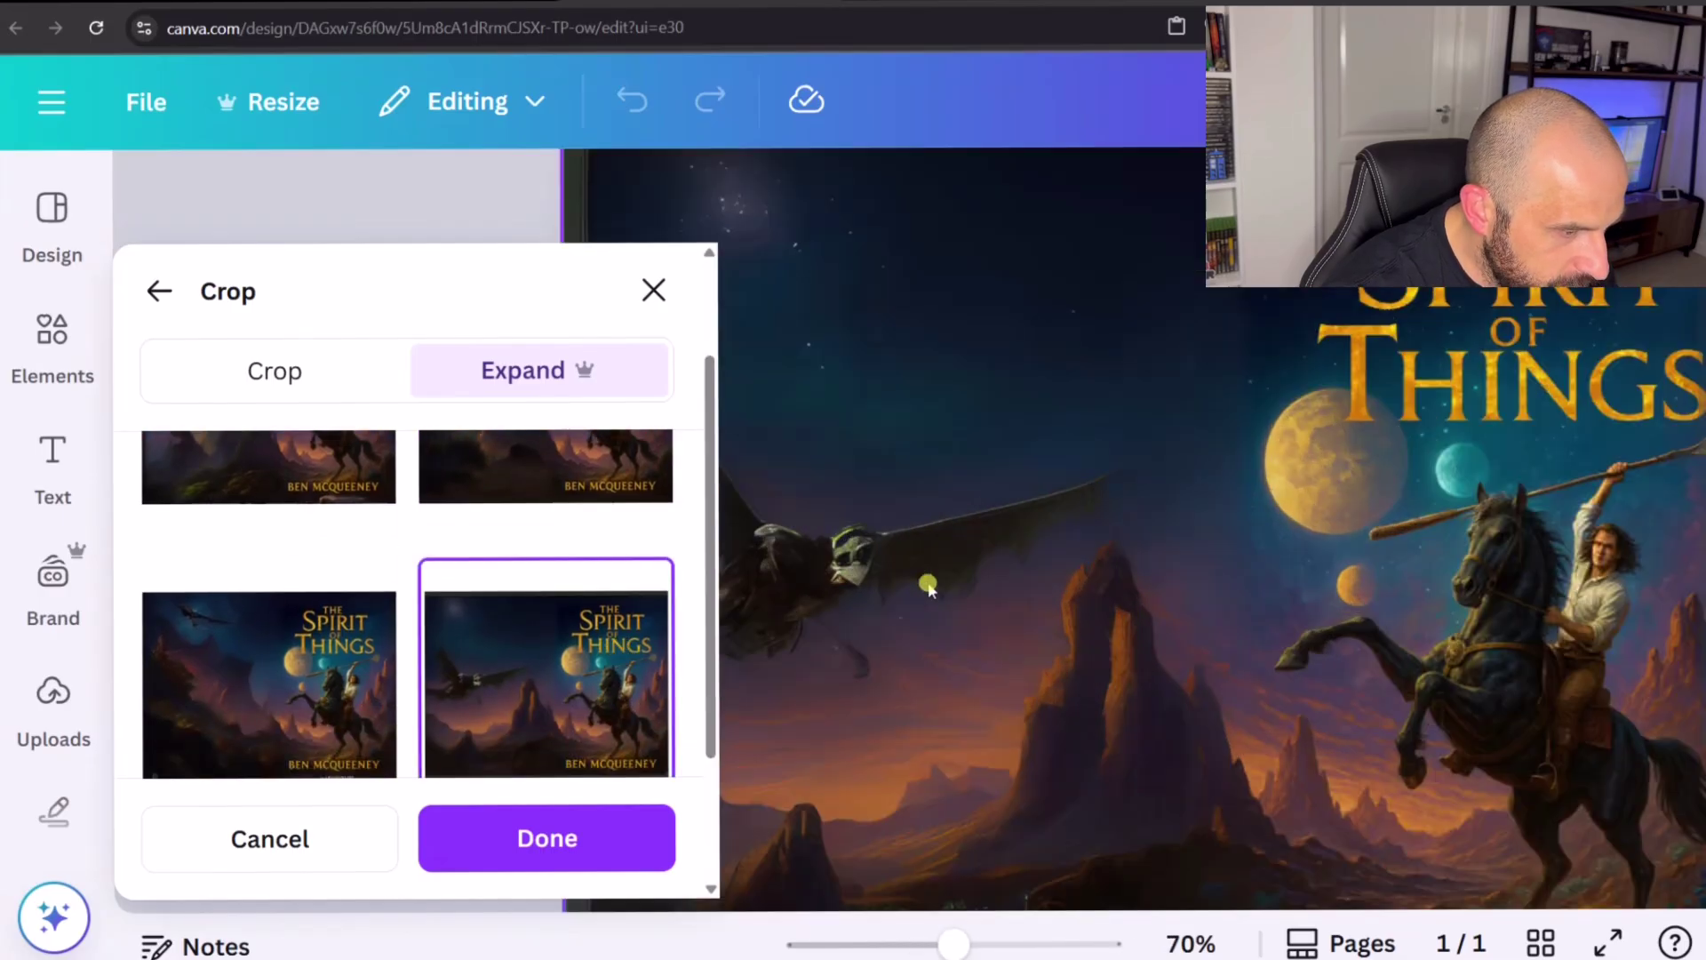
pyautogui.scroll(-5, 1012, 583)
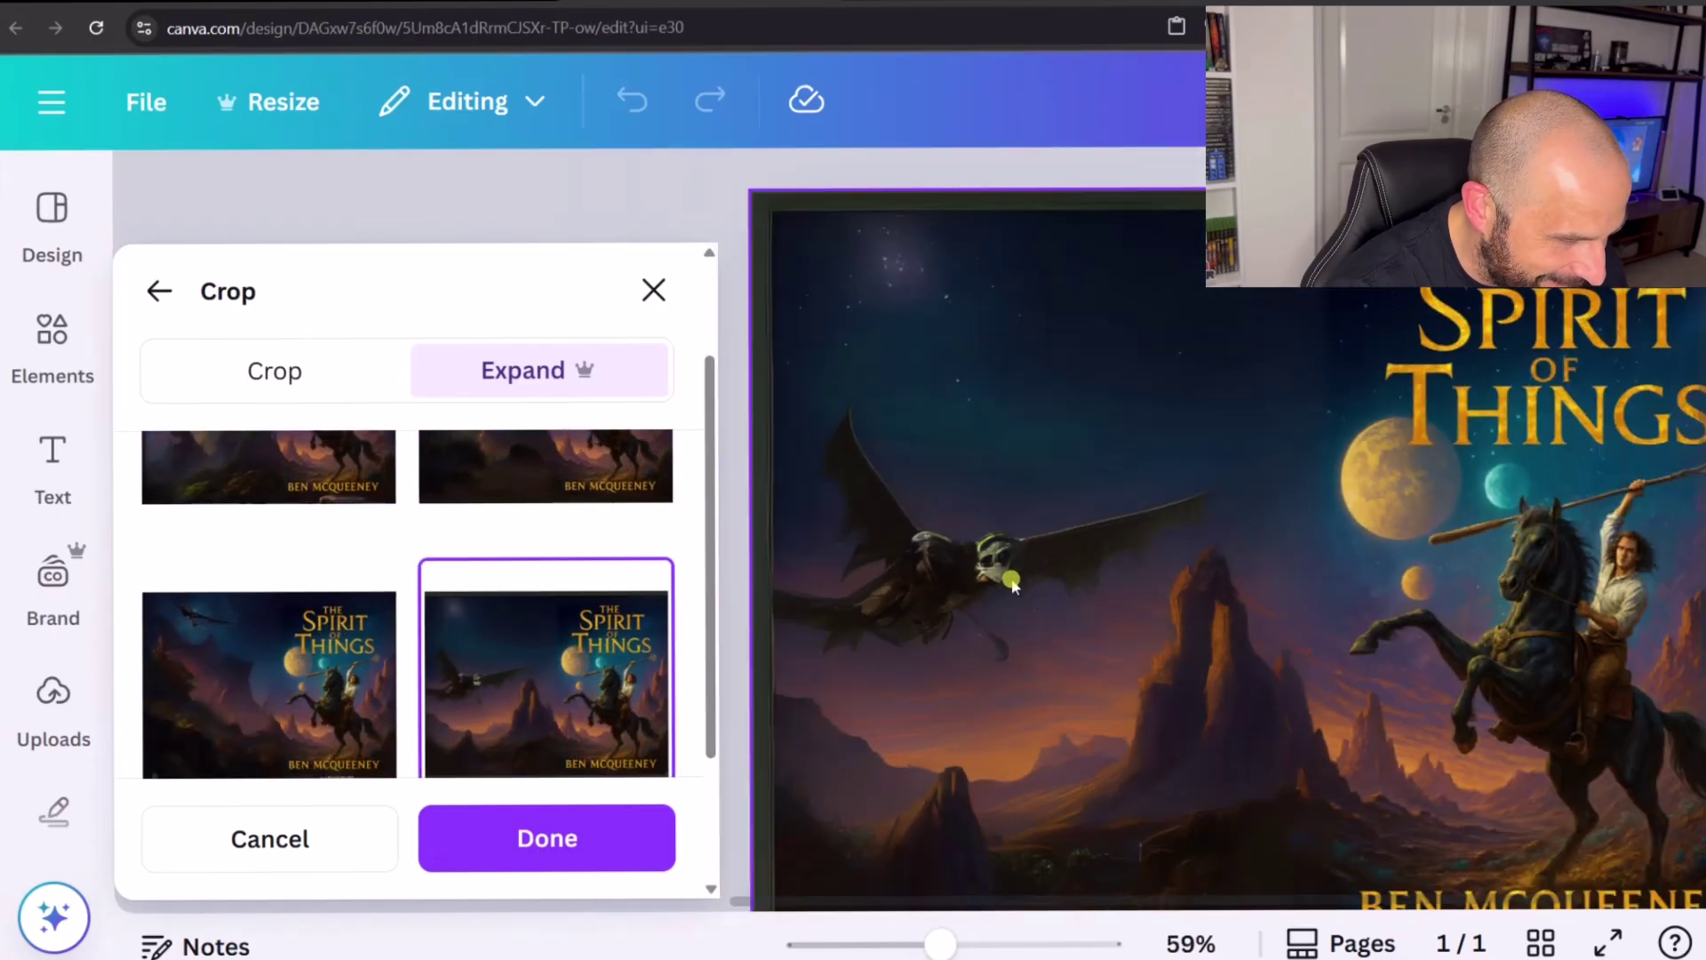
pyautogui.click(292, 702)
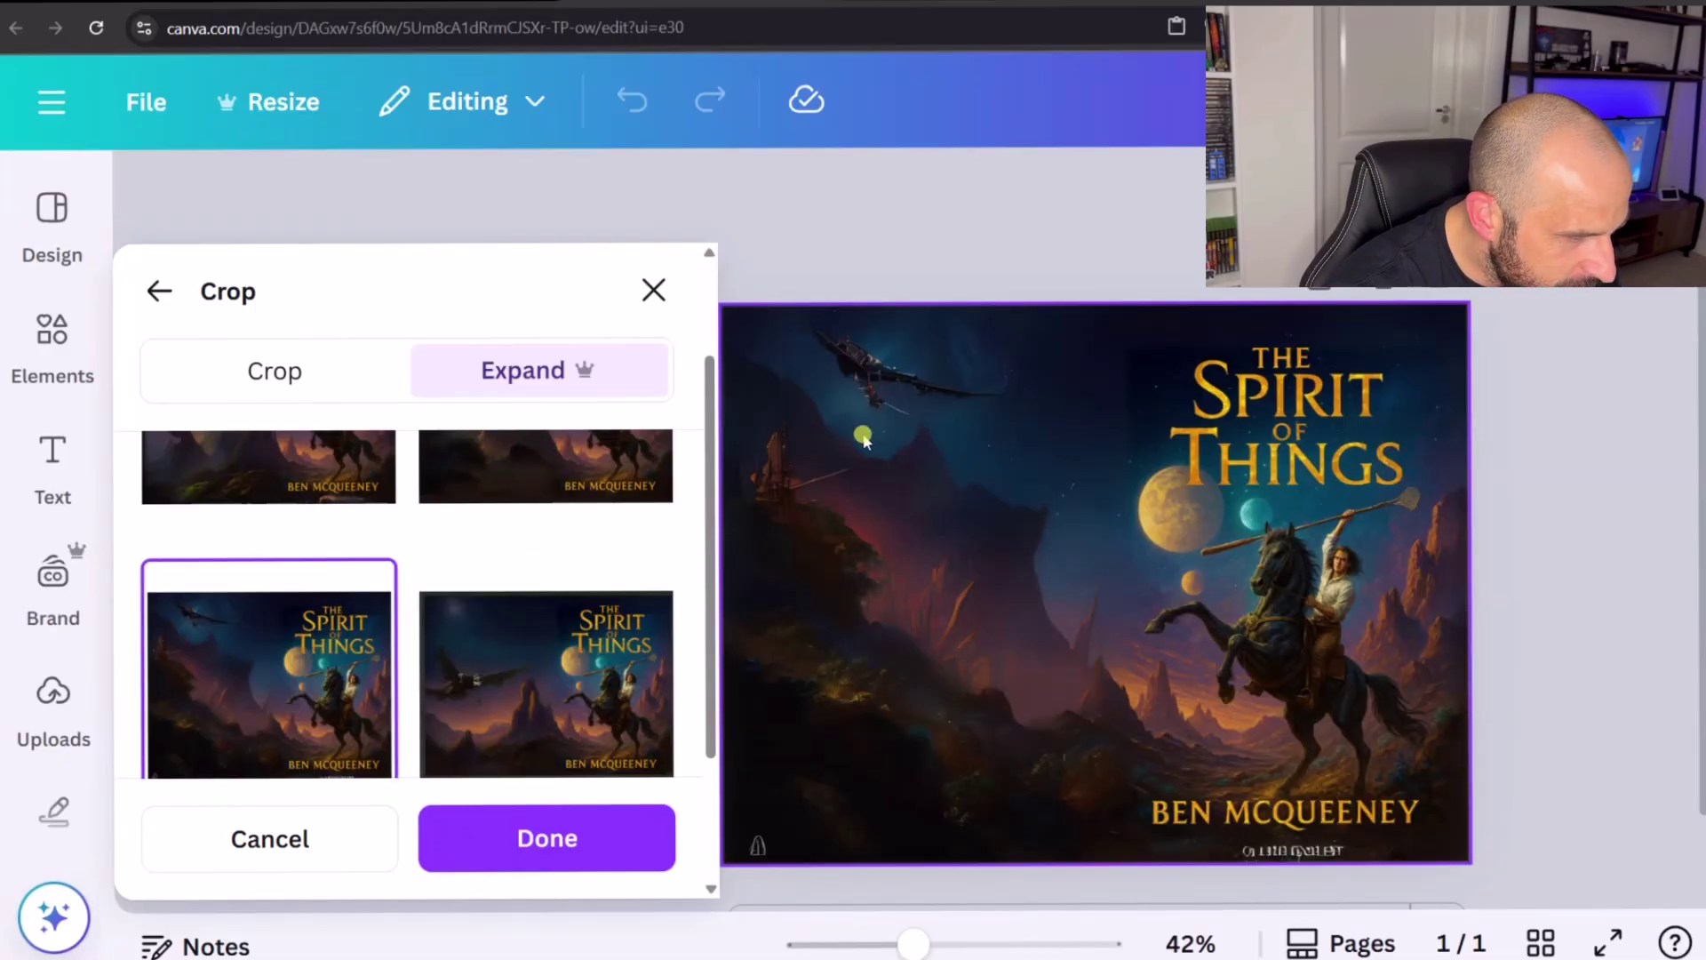
pyautogui.moveTo(709, 653); pyautogui.dragTo(716, 475)
# Step: Return to the top-left rock-arch variant and close the Expand options to apply it
pyautogui.click(267, 558)
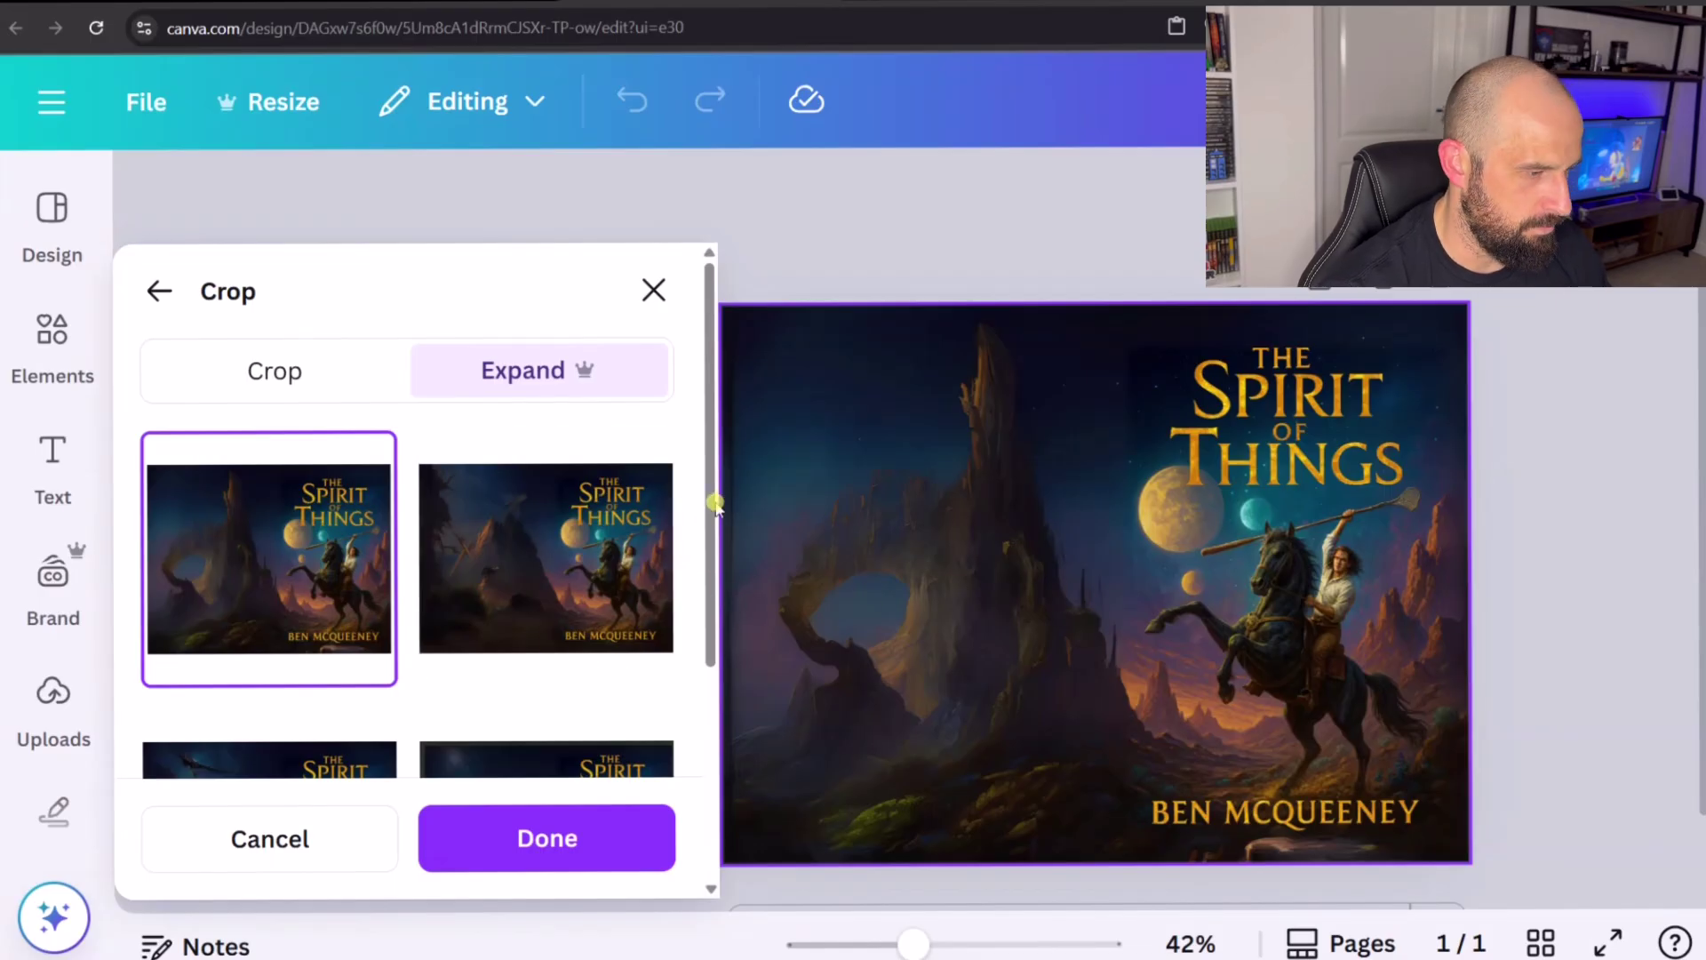
pyautogui.moveTo(708, 498); pyautogui.dragTo(715, 629)
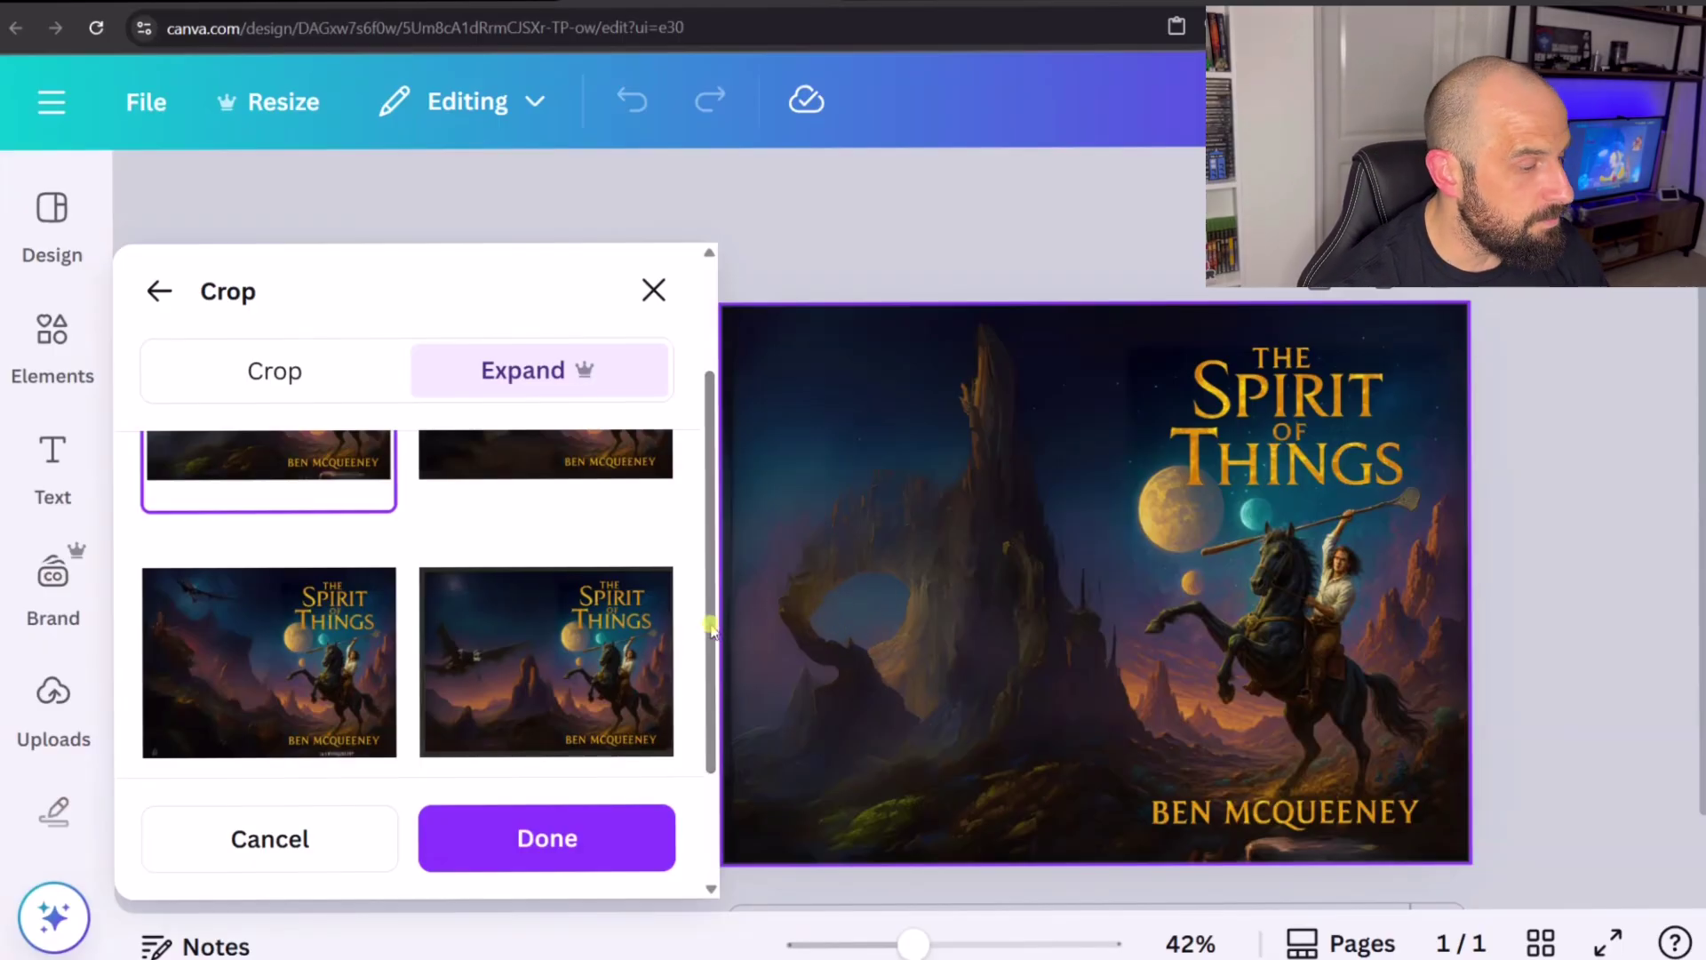
pyautogui.moveTo(712, 629); pyautogui.dragTo(711, 716)
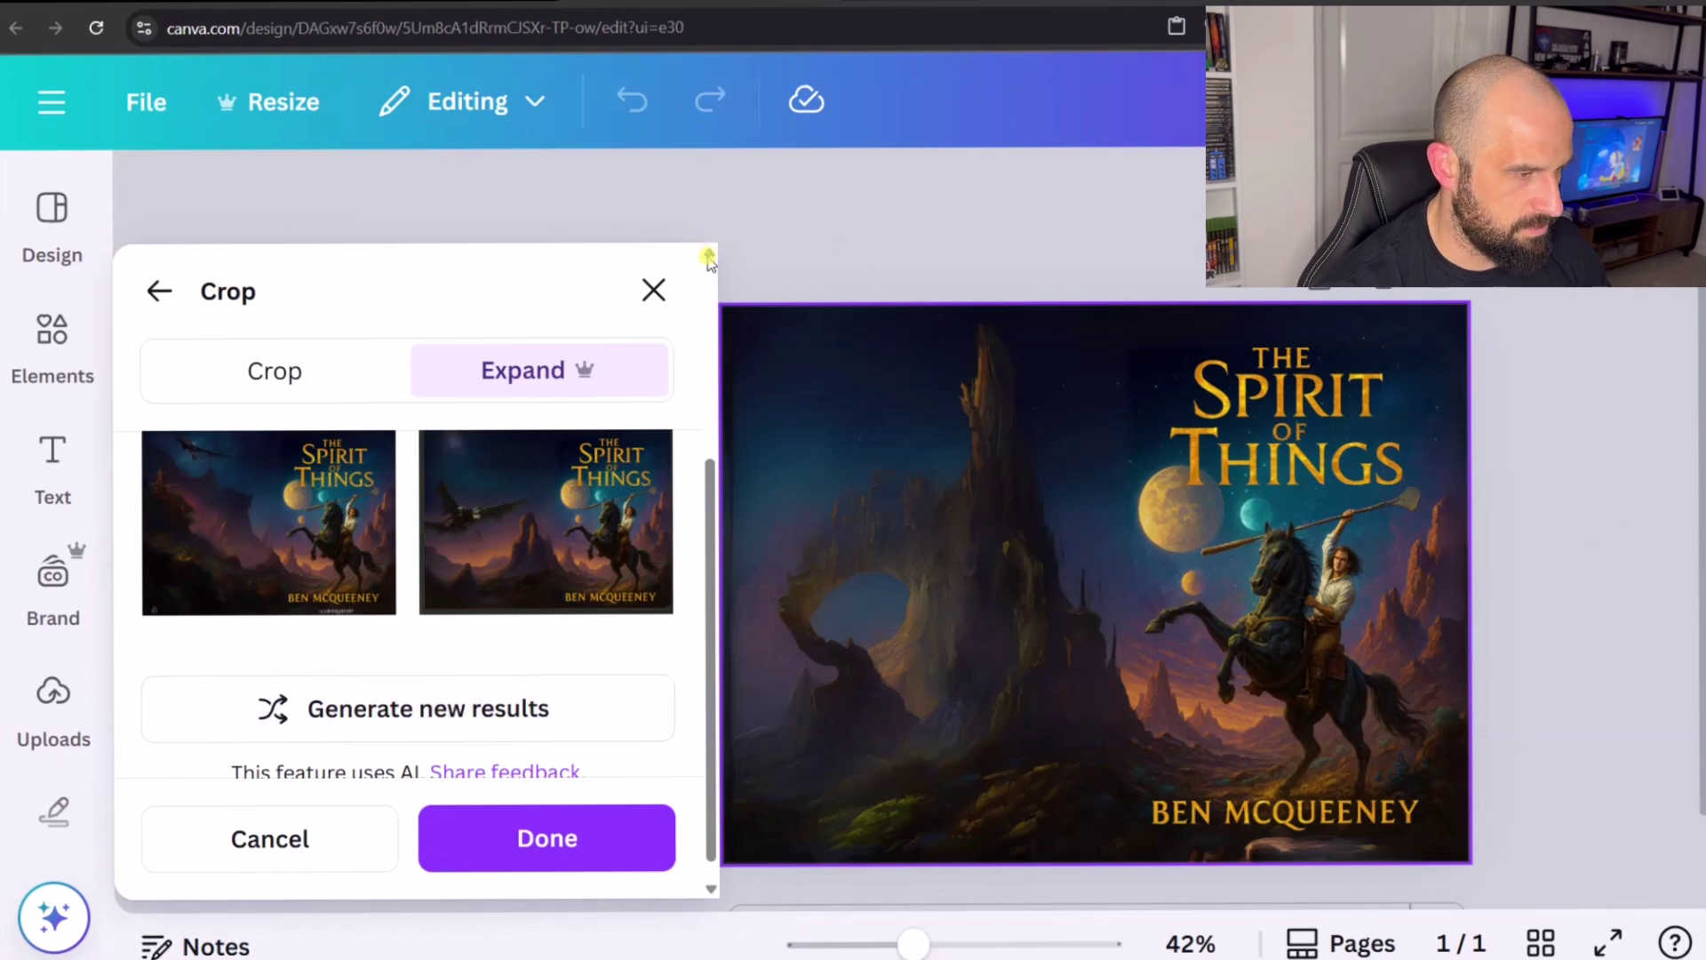
pyautogui.scroll(1, 708, 260)
pyautogui.scroll(1, 706, 260)
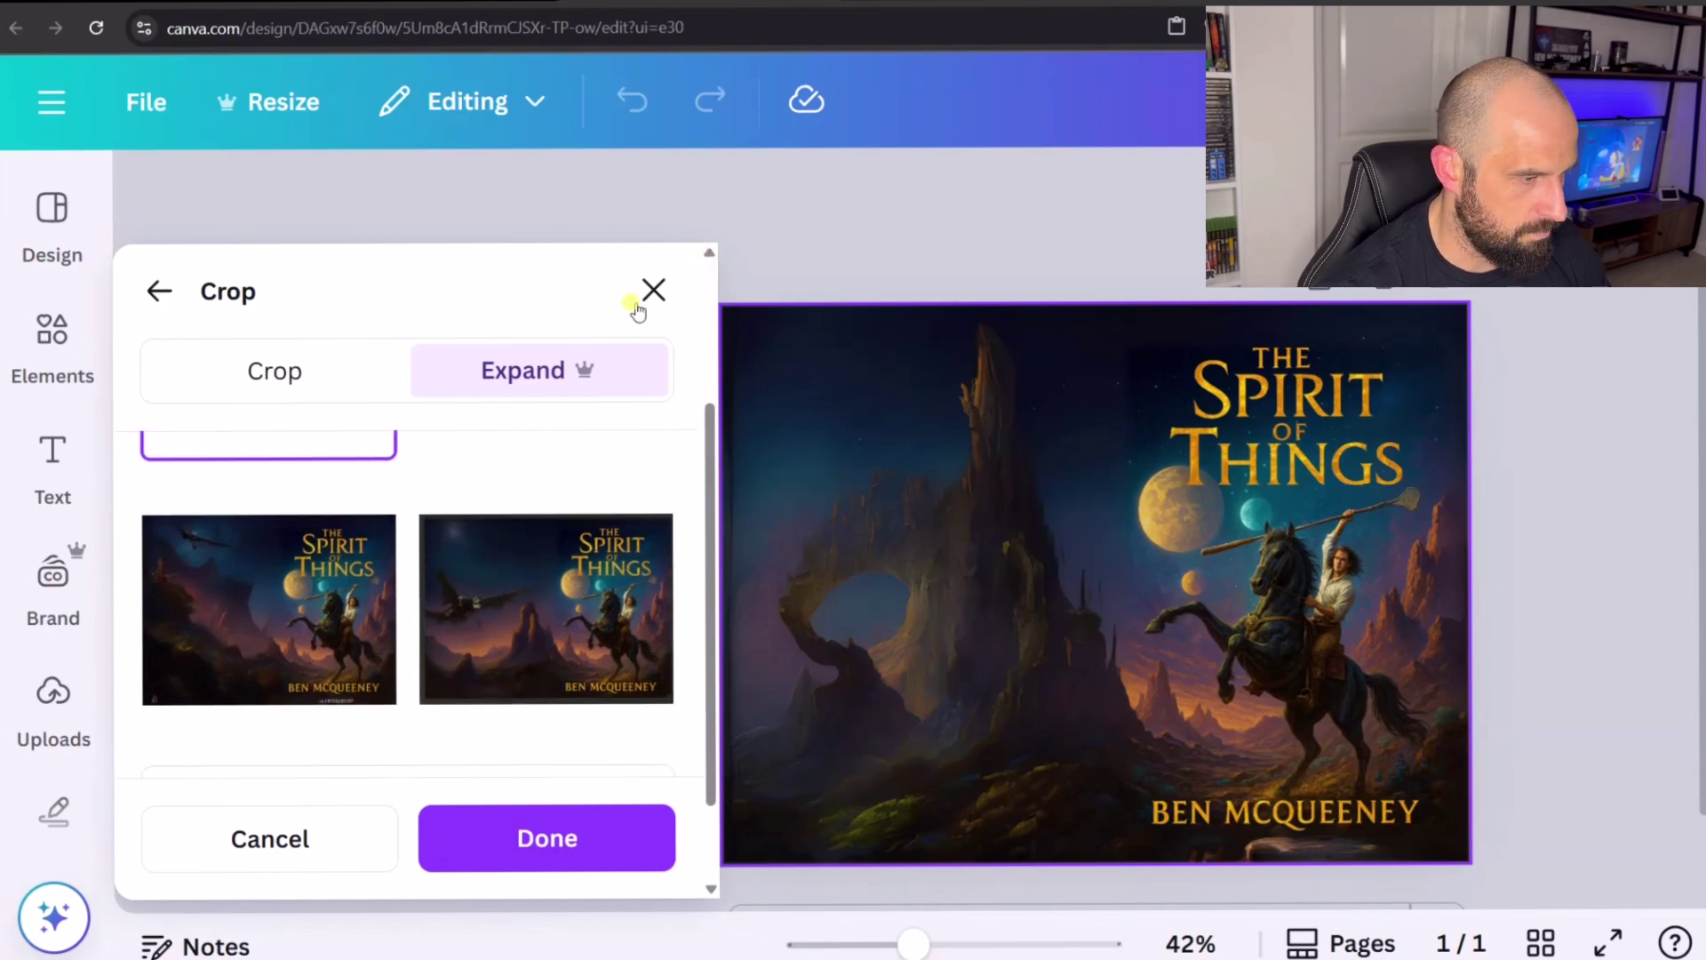
pyautogui.click(653, 289)
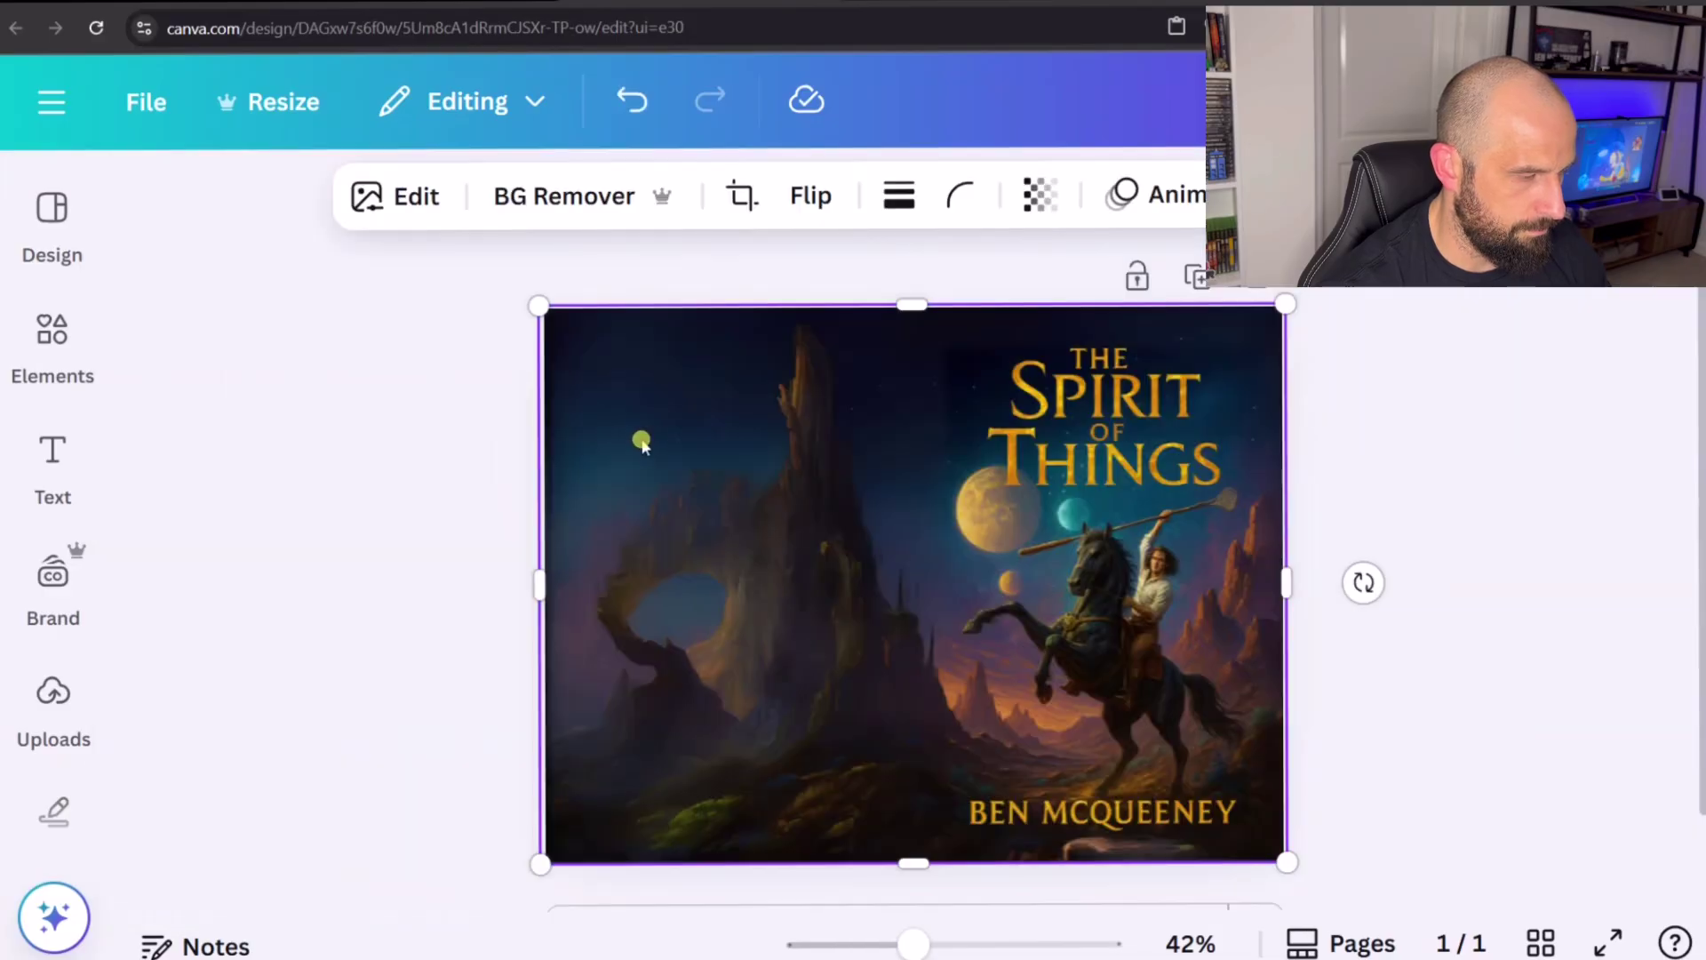
pyautogui.click(1542, 494)
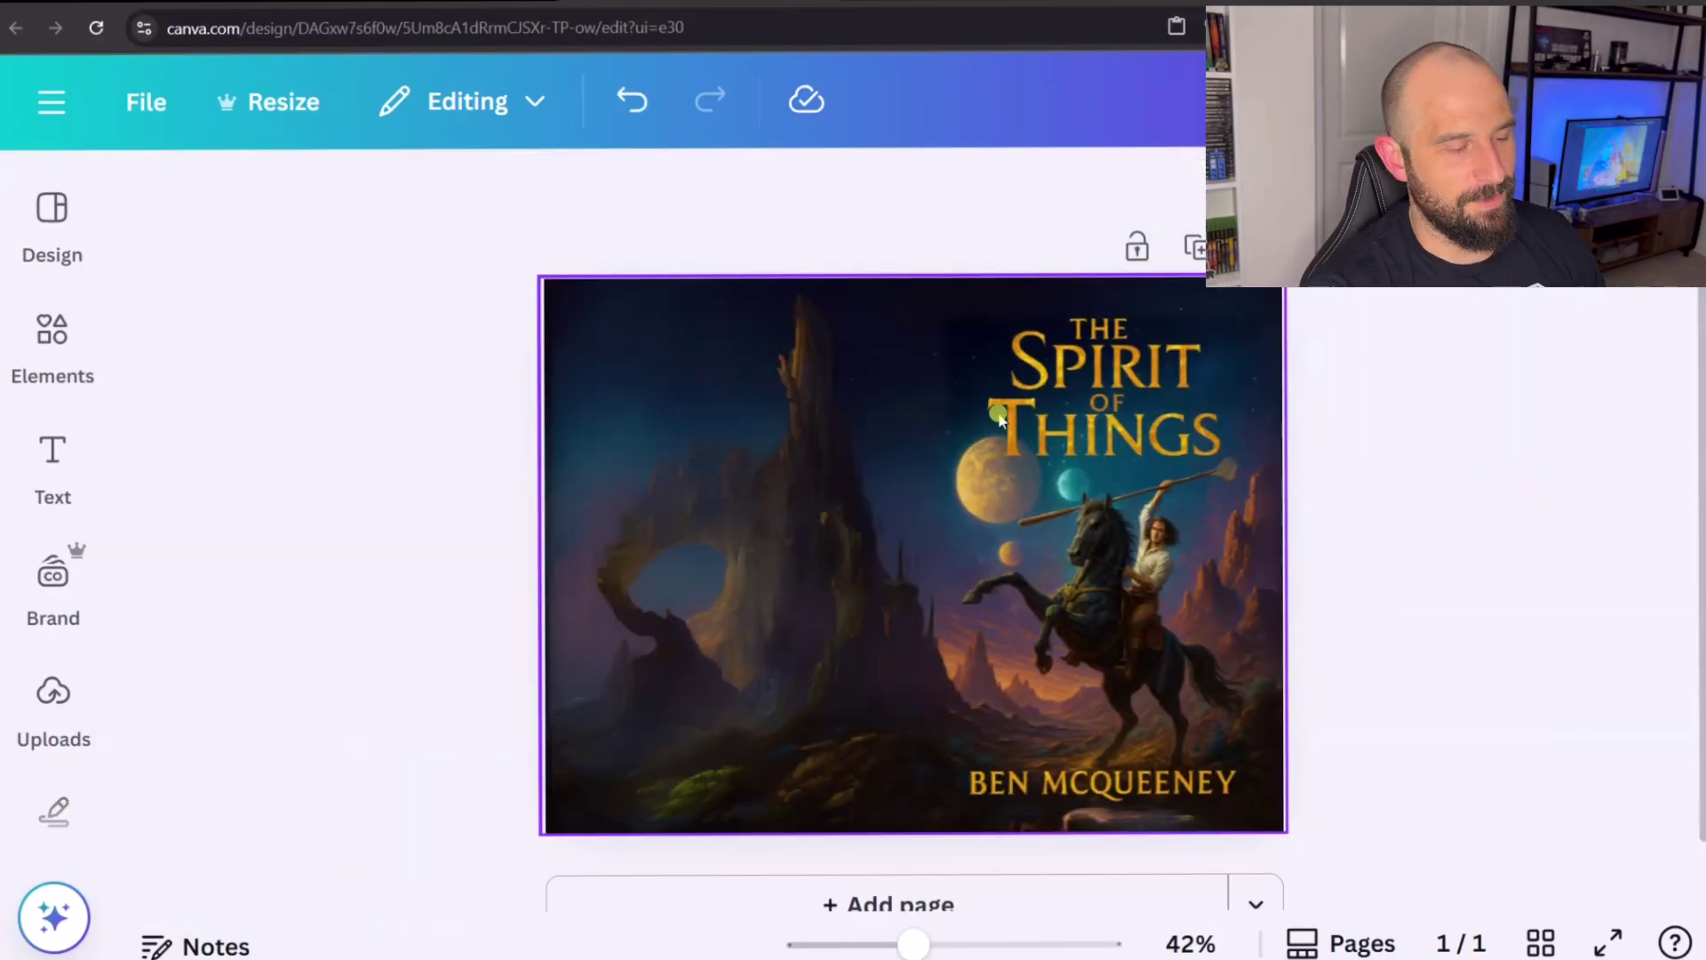